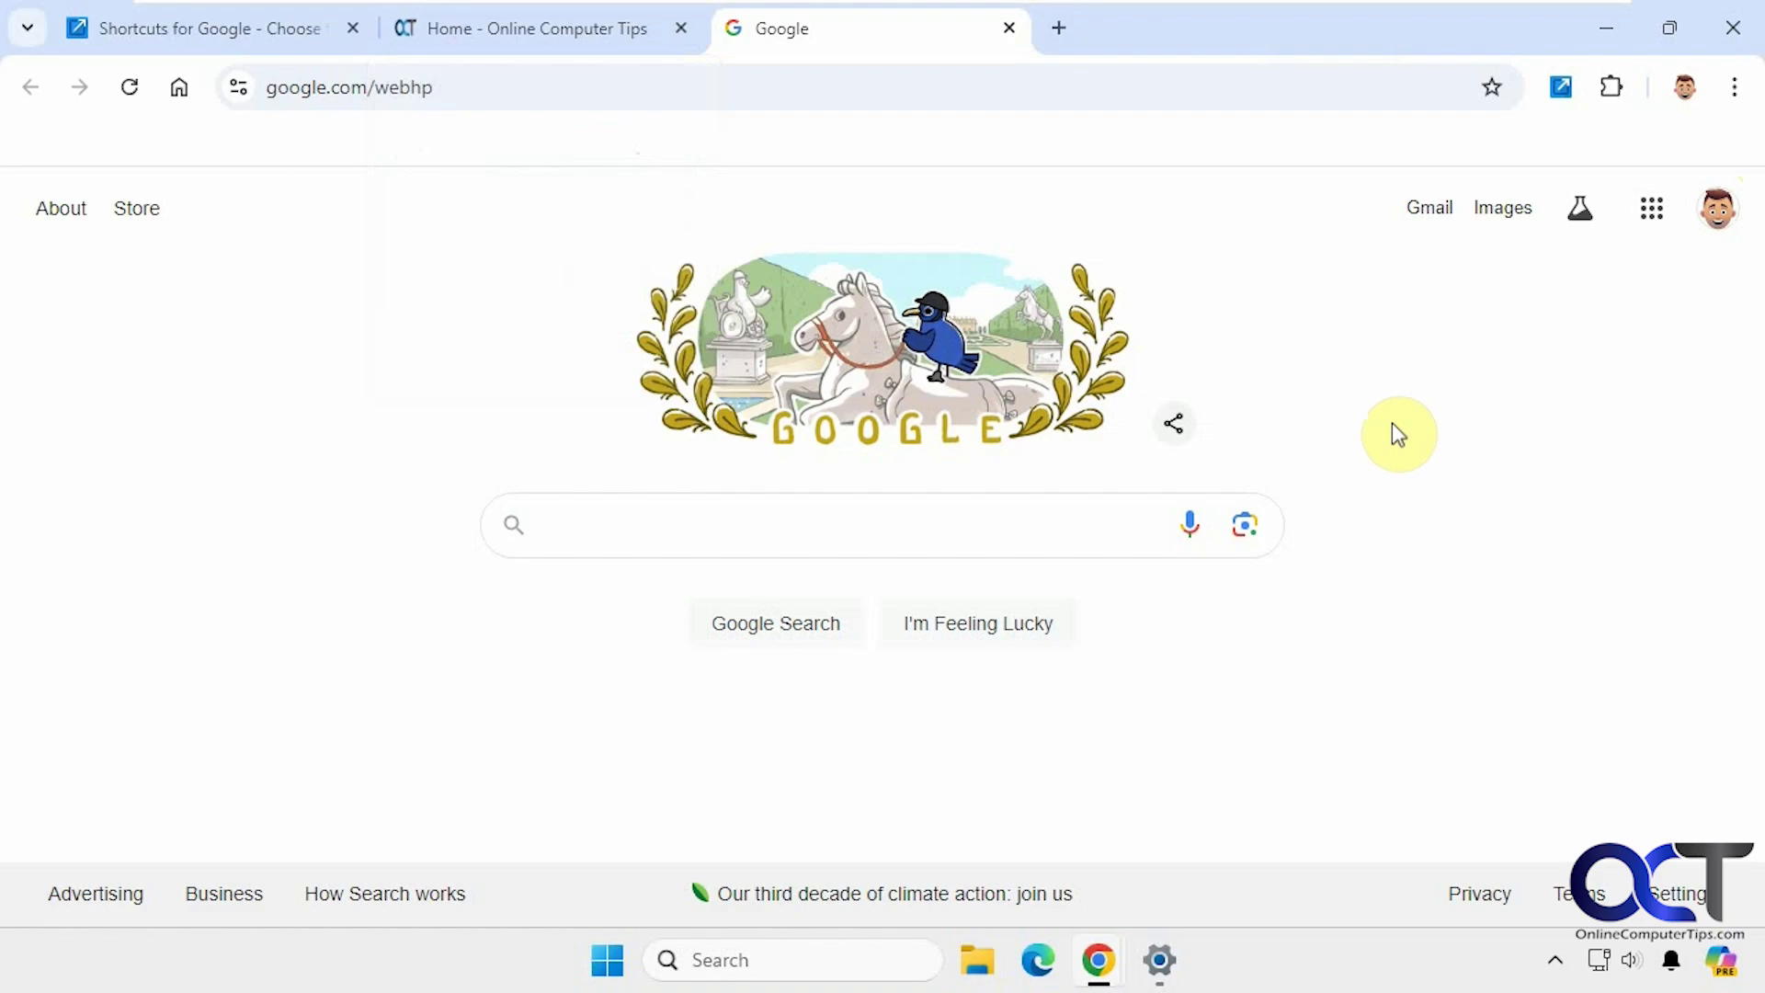
- Drag Maps beside Gmail in the Google apps panel, then briefly visit the Online Computer Tips tab
click(1653, 221)
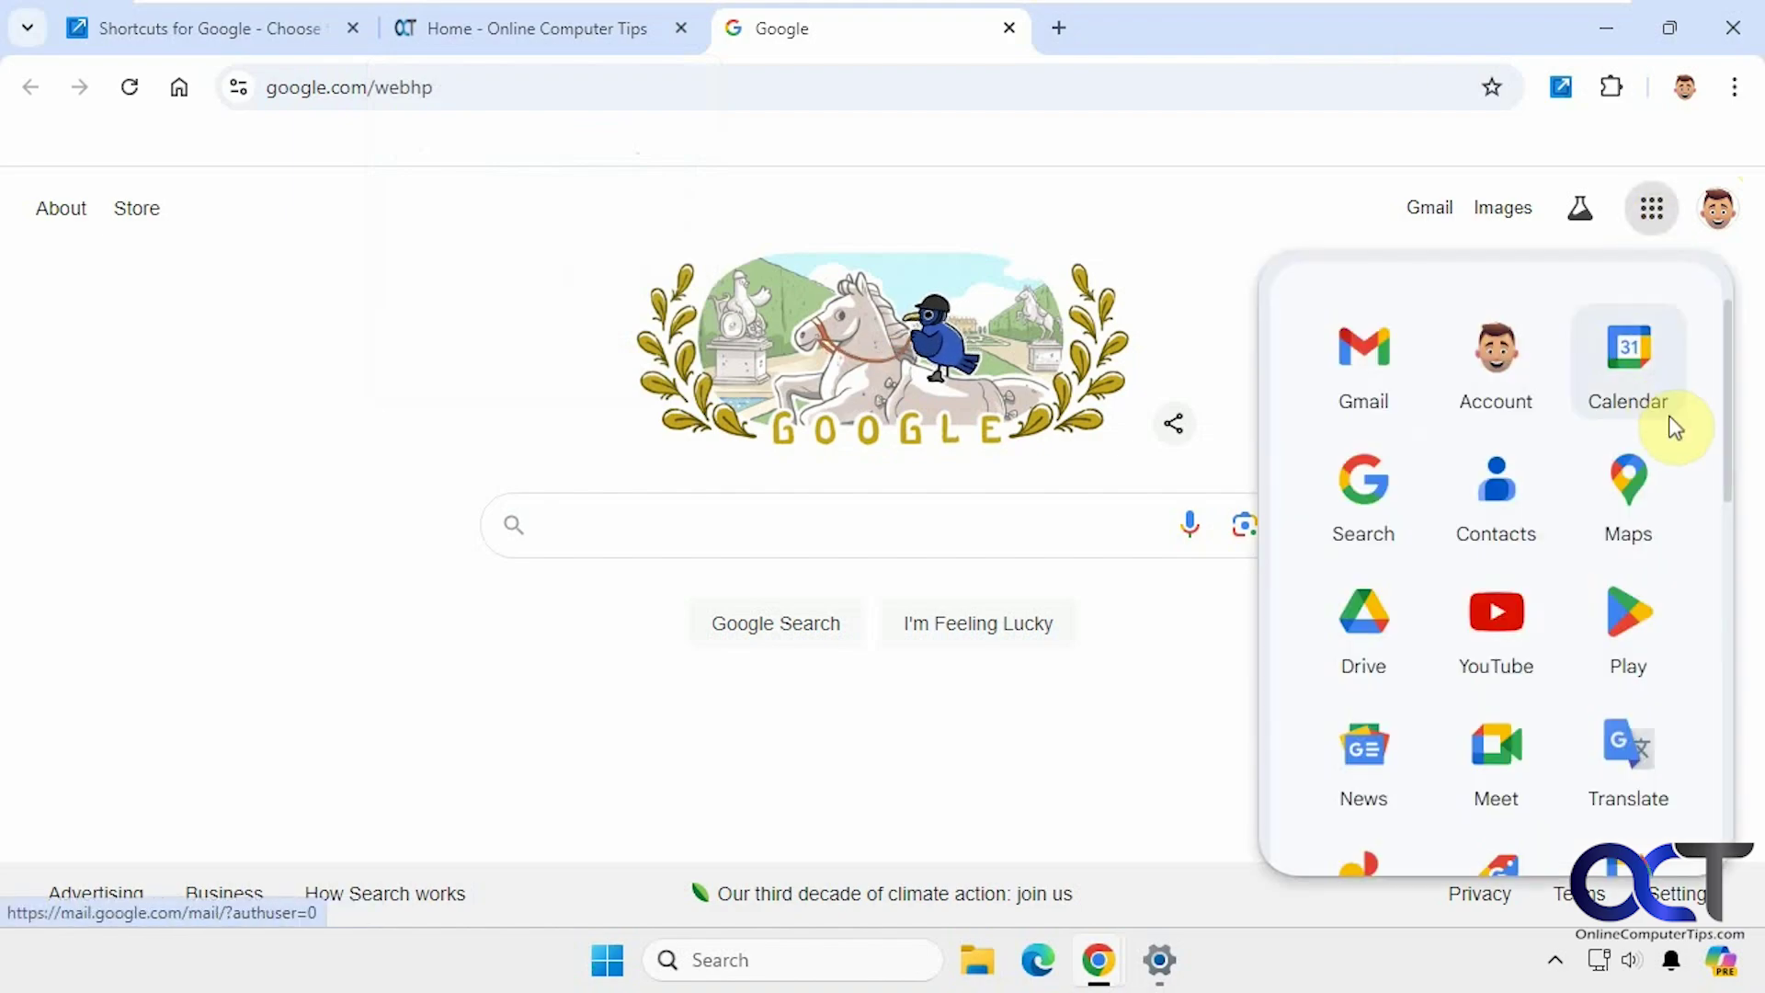
drag(1726, 400, 1733, 445)
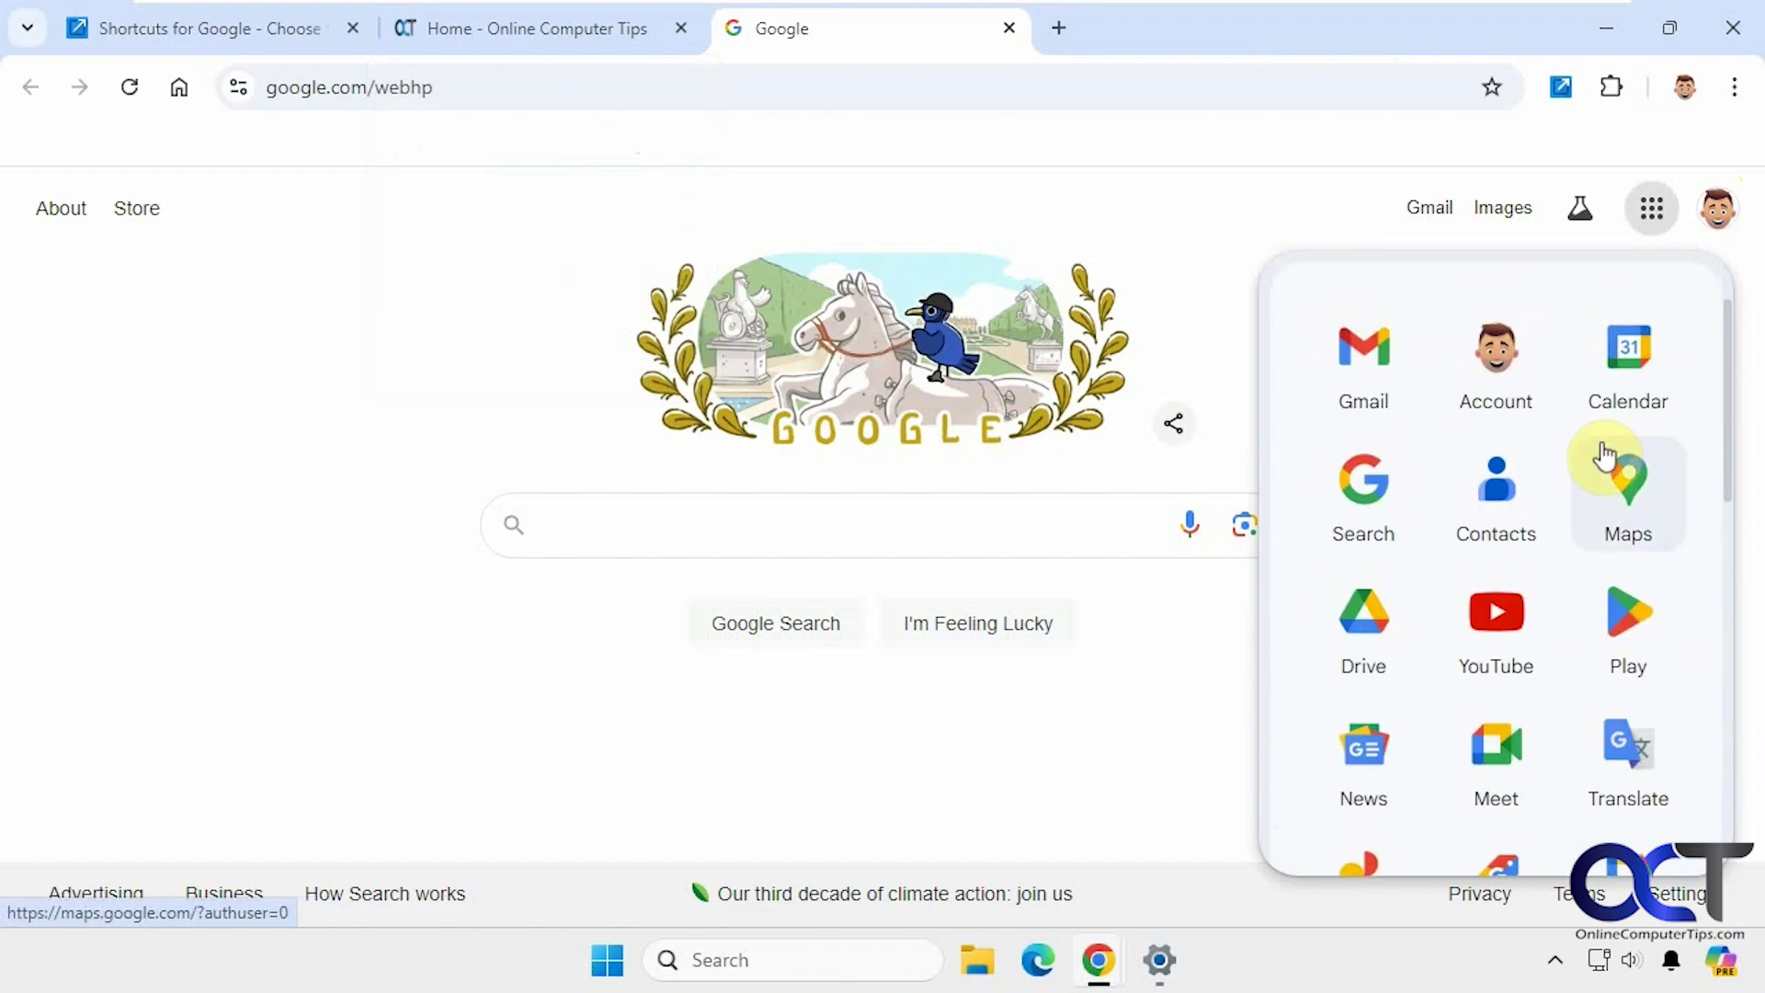
drag(1620, 465, 1441, 345)
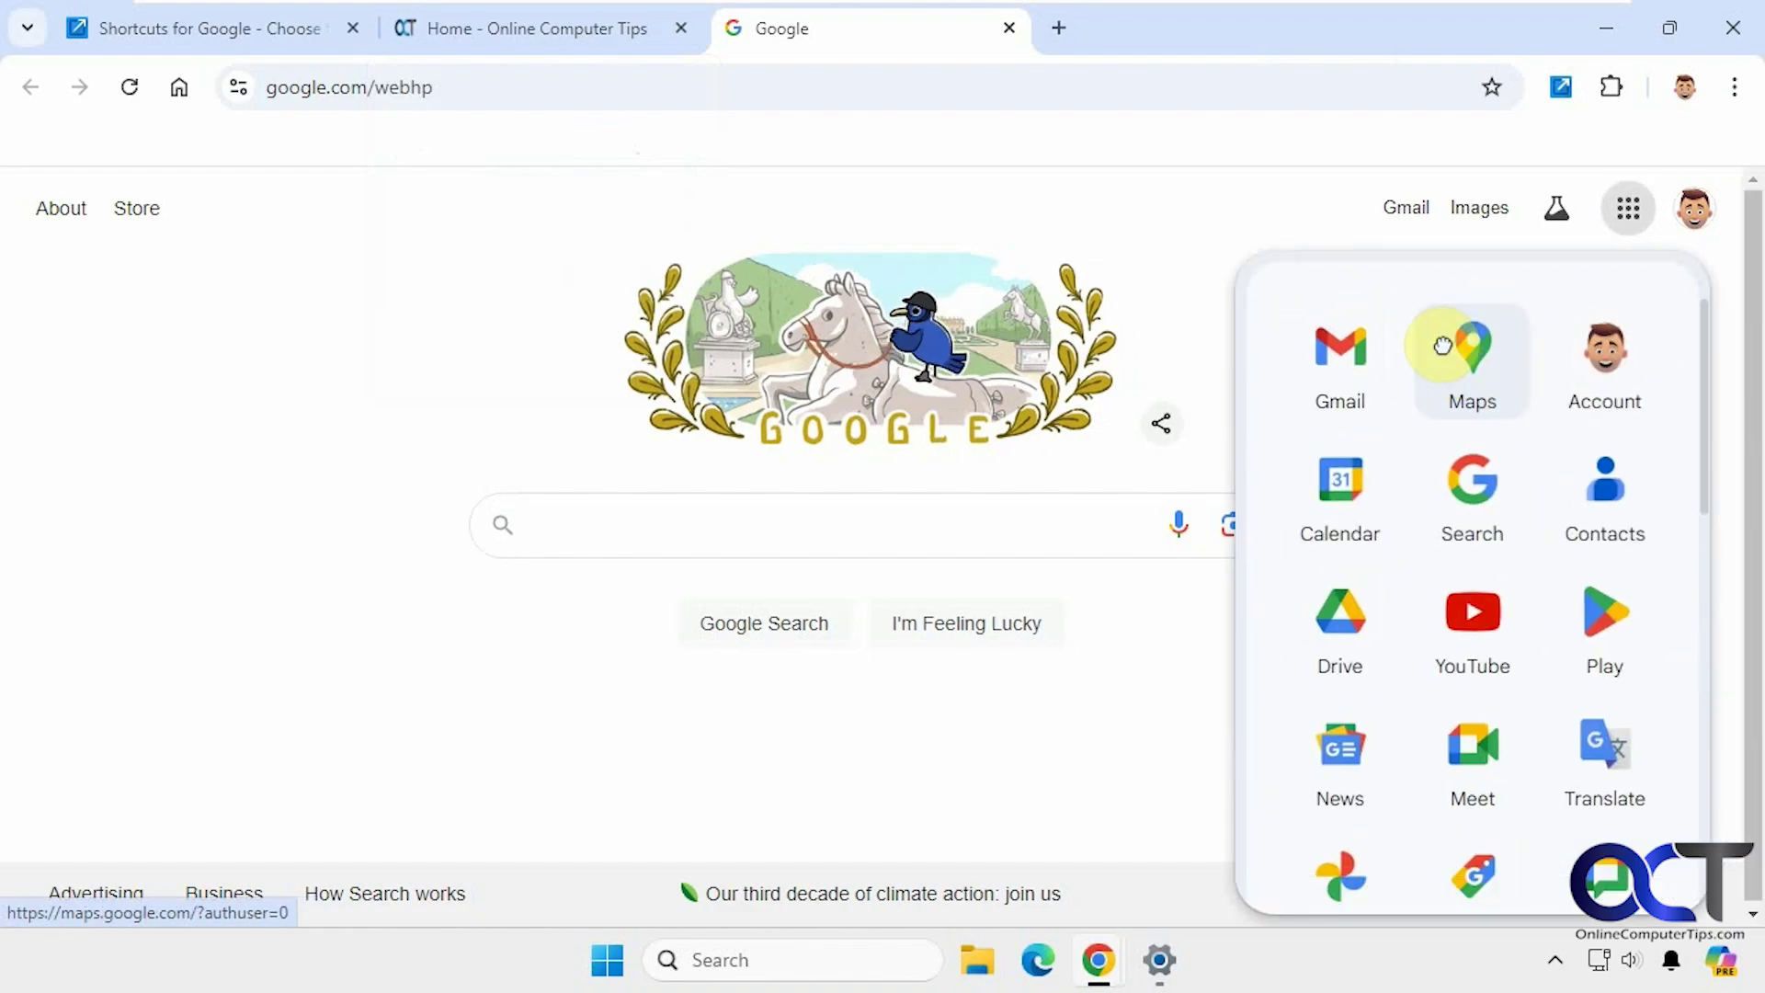
right_click(1476, 384)
click(441, 381)
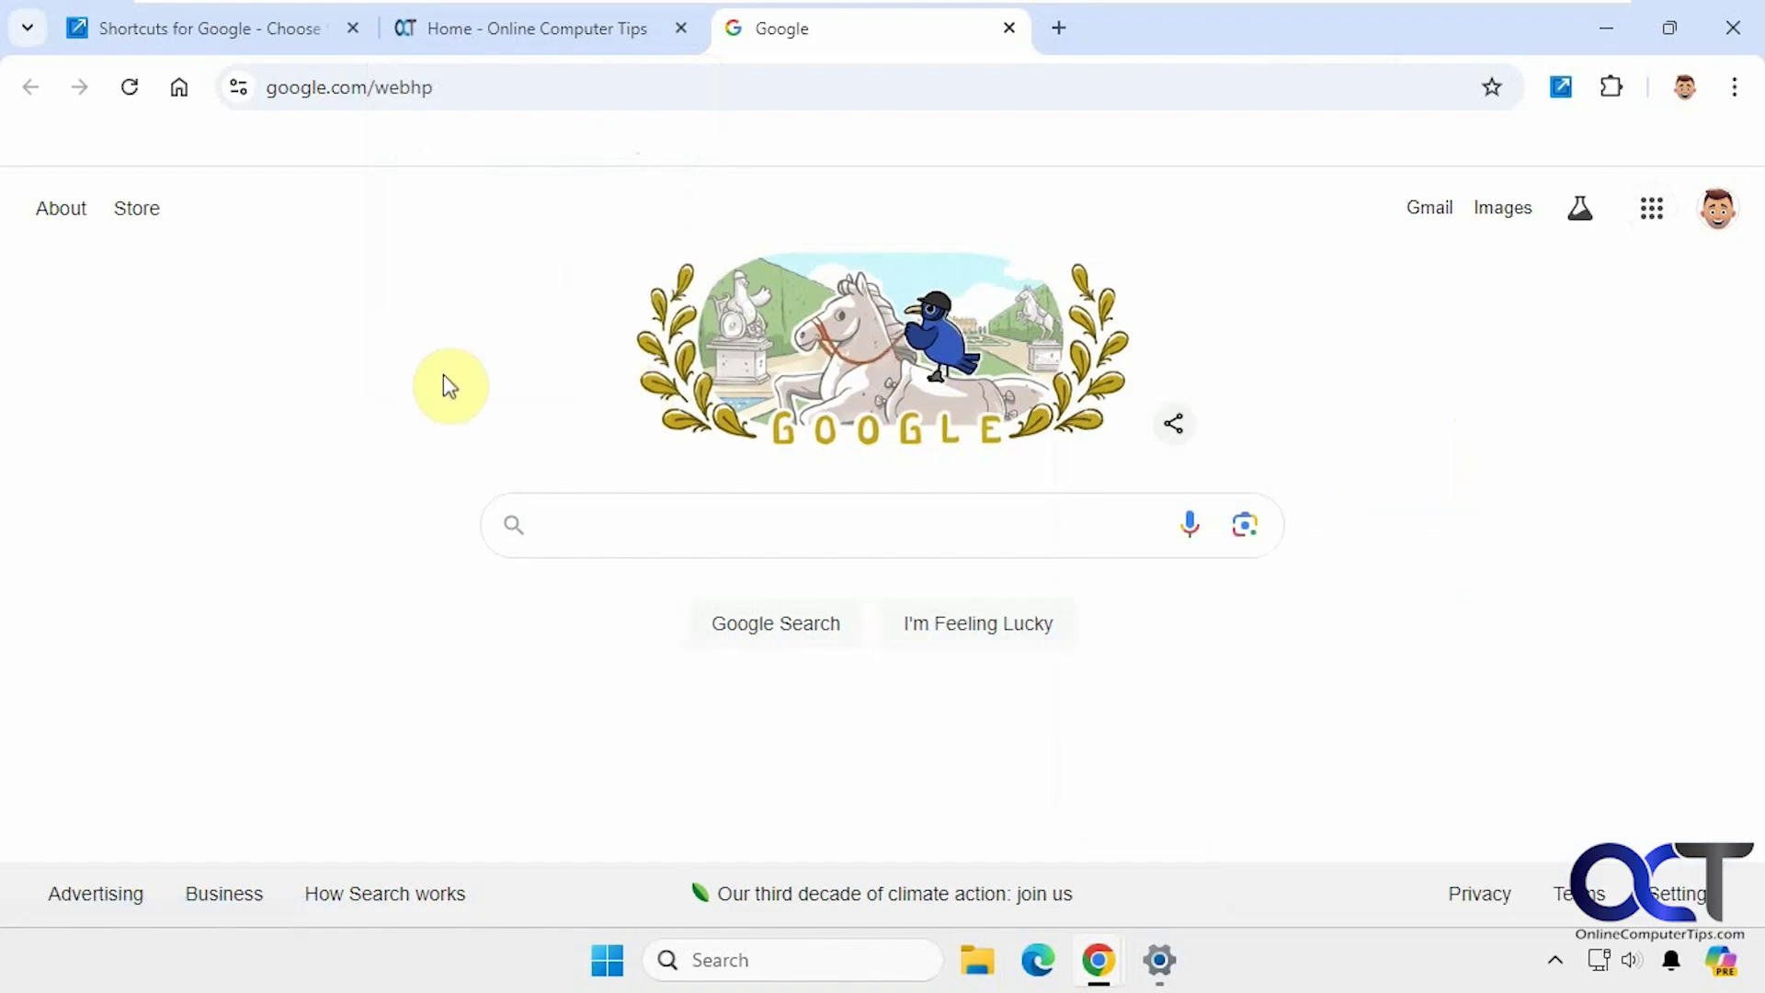
click(532, 38)
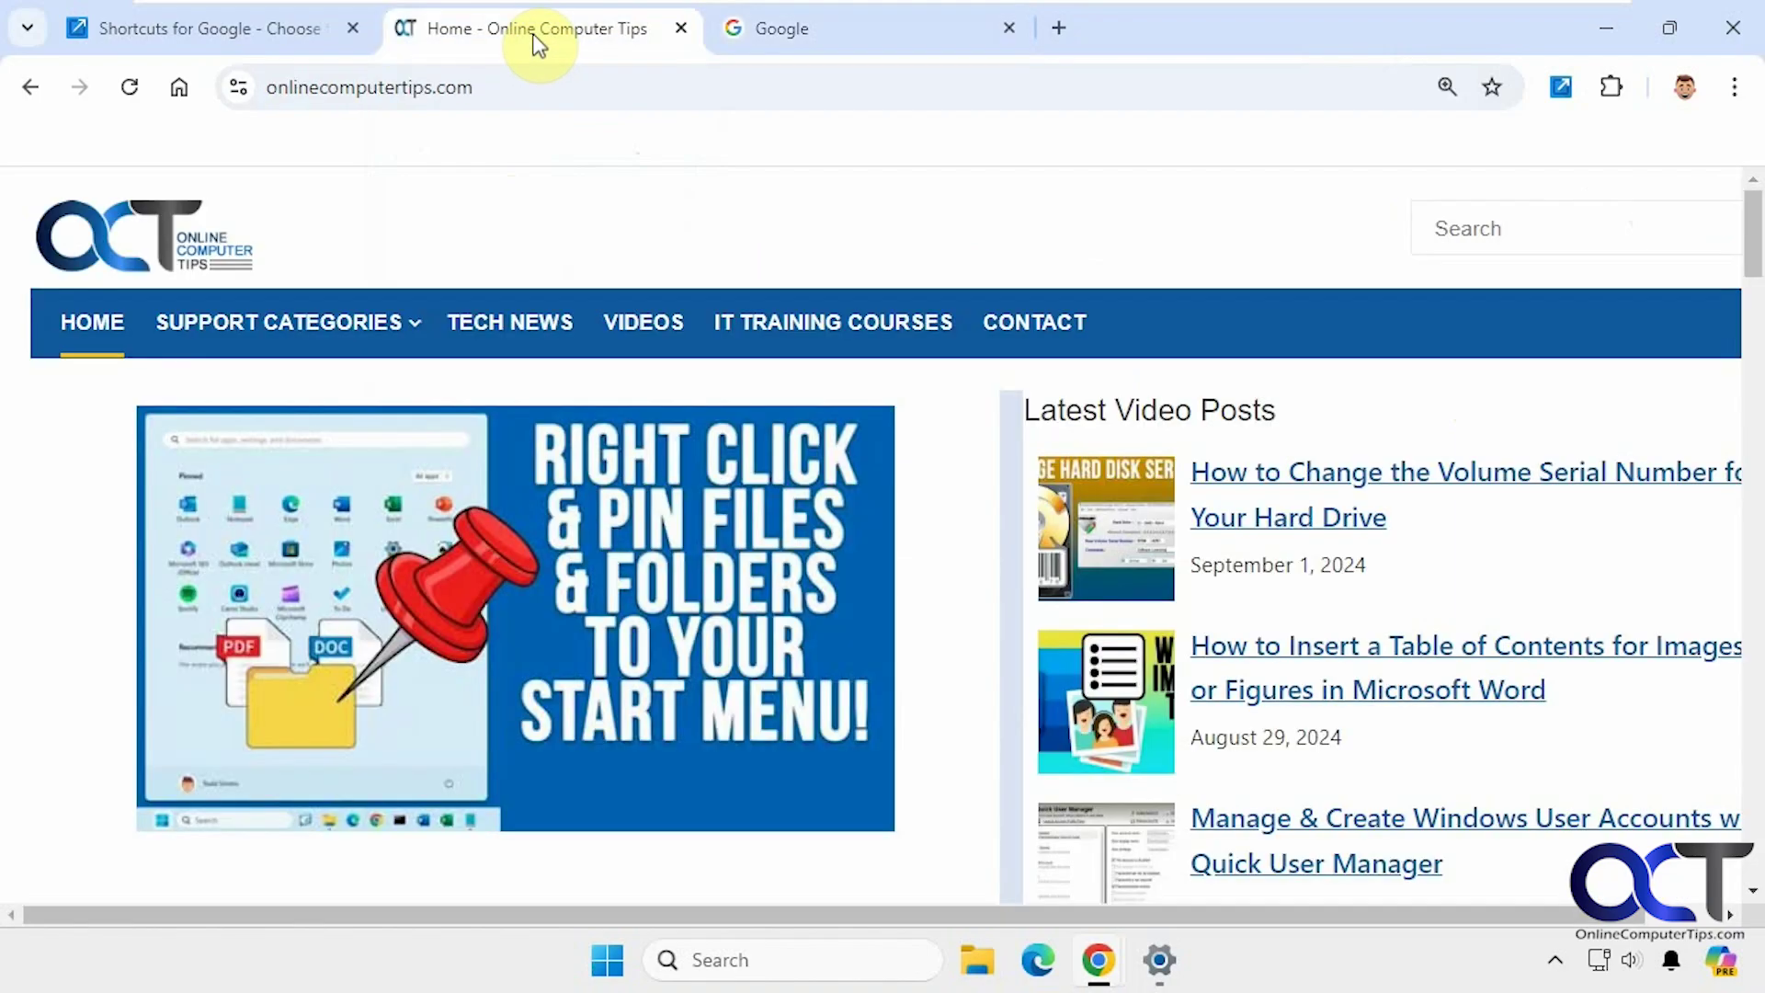
click(857, 28)
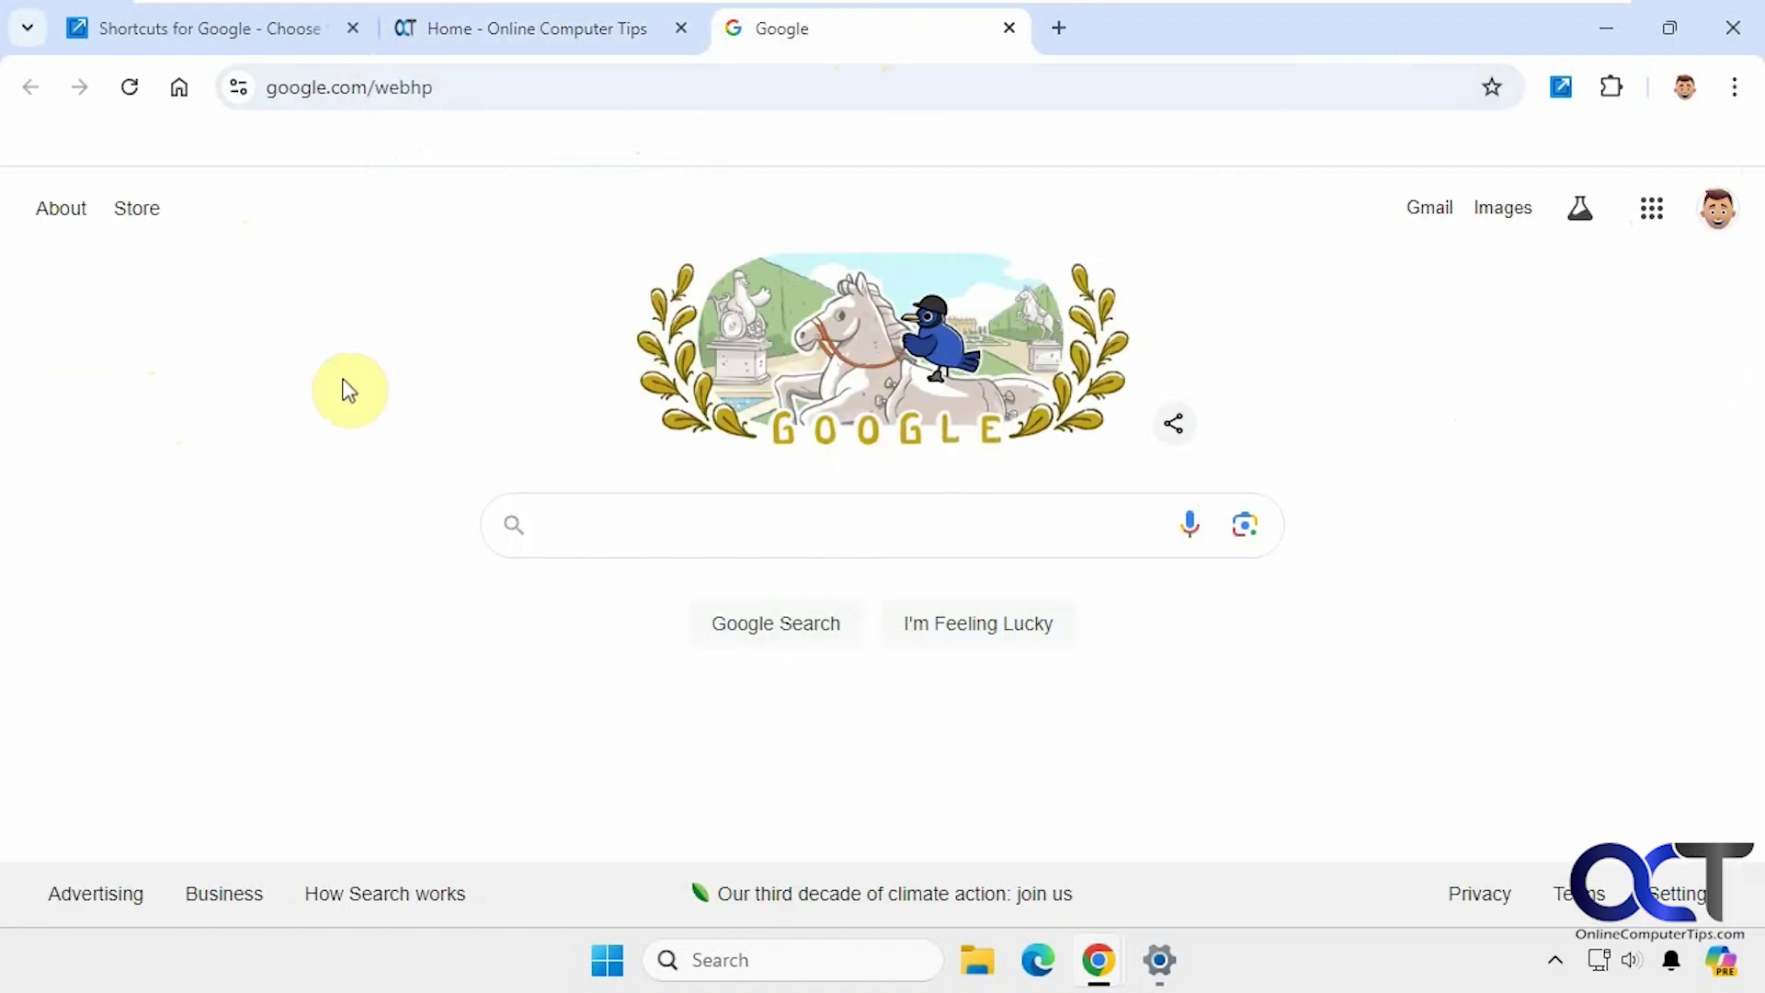
- Confirm Shortcuts for Google is pinned, then open its popup and focus the search-and-launch field
click(210, 38)
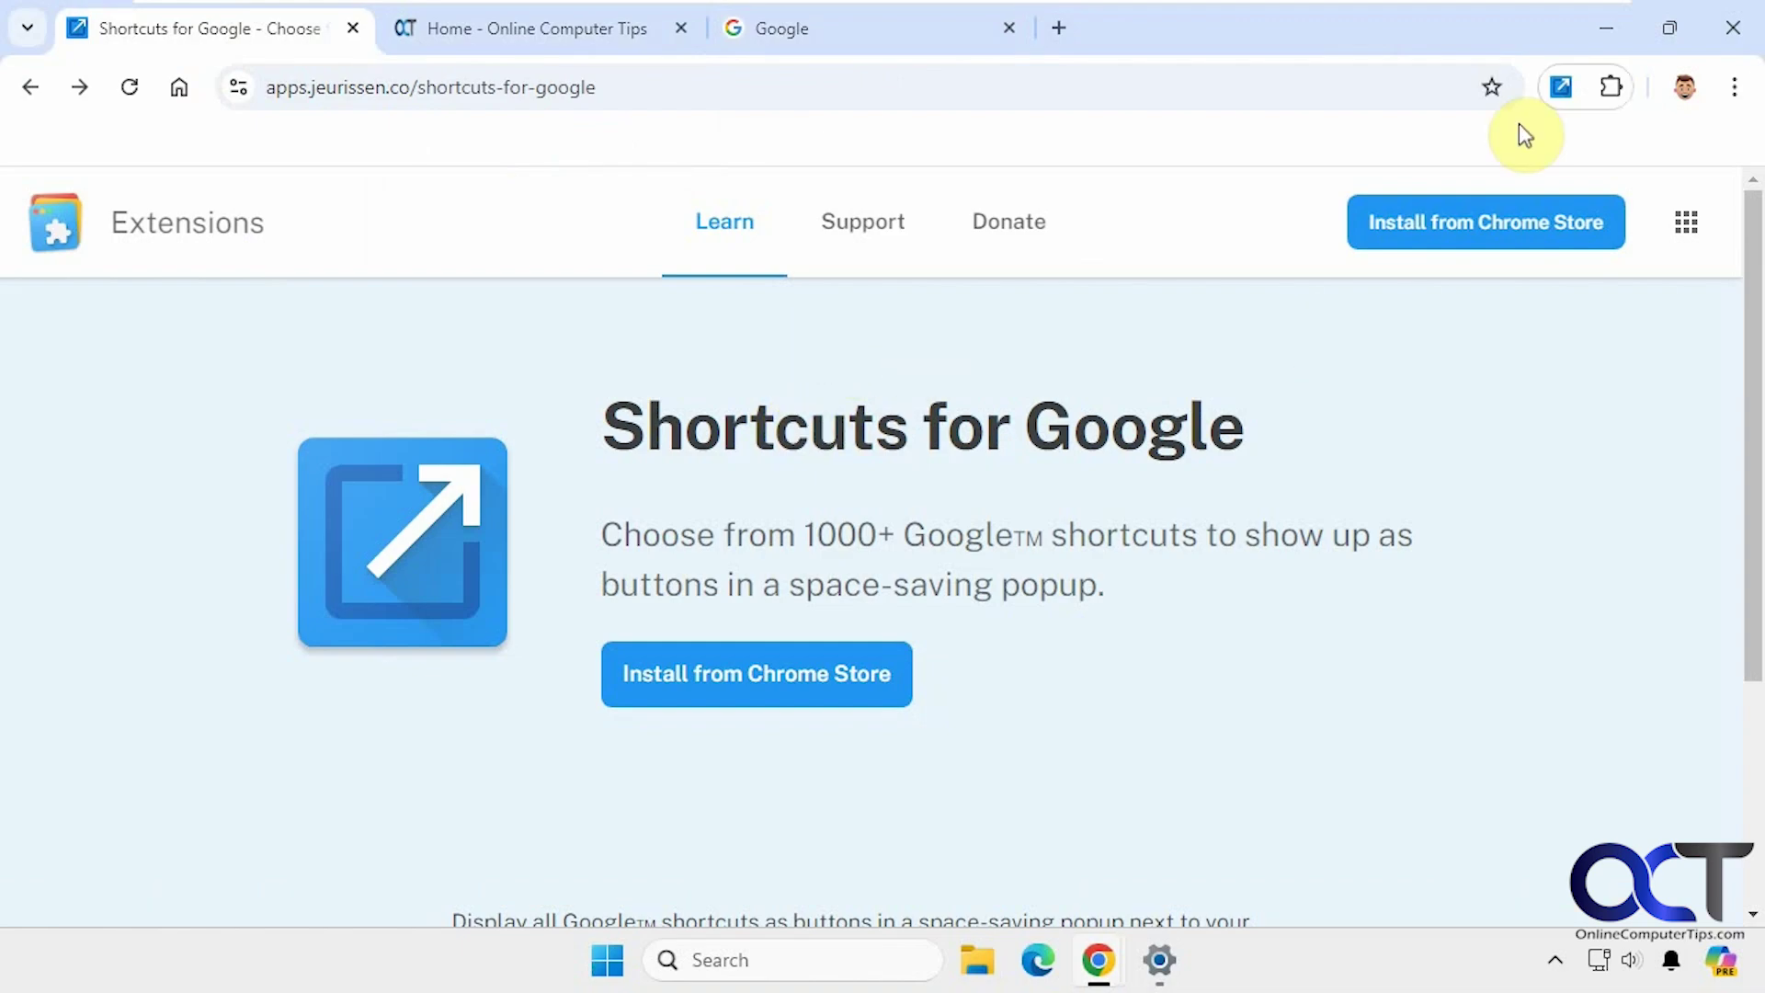
click(1610, 88)
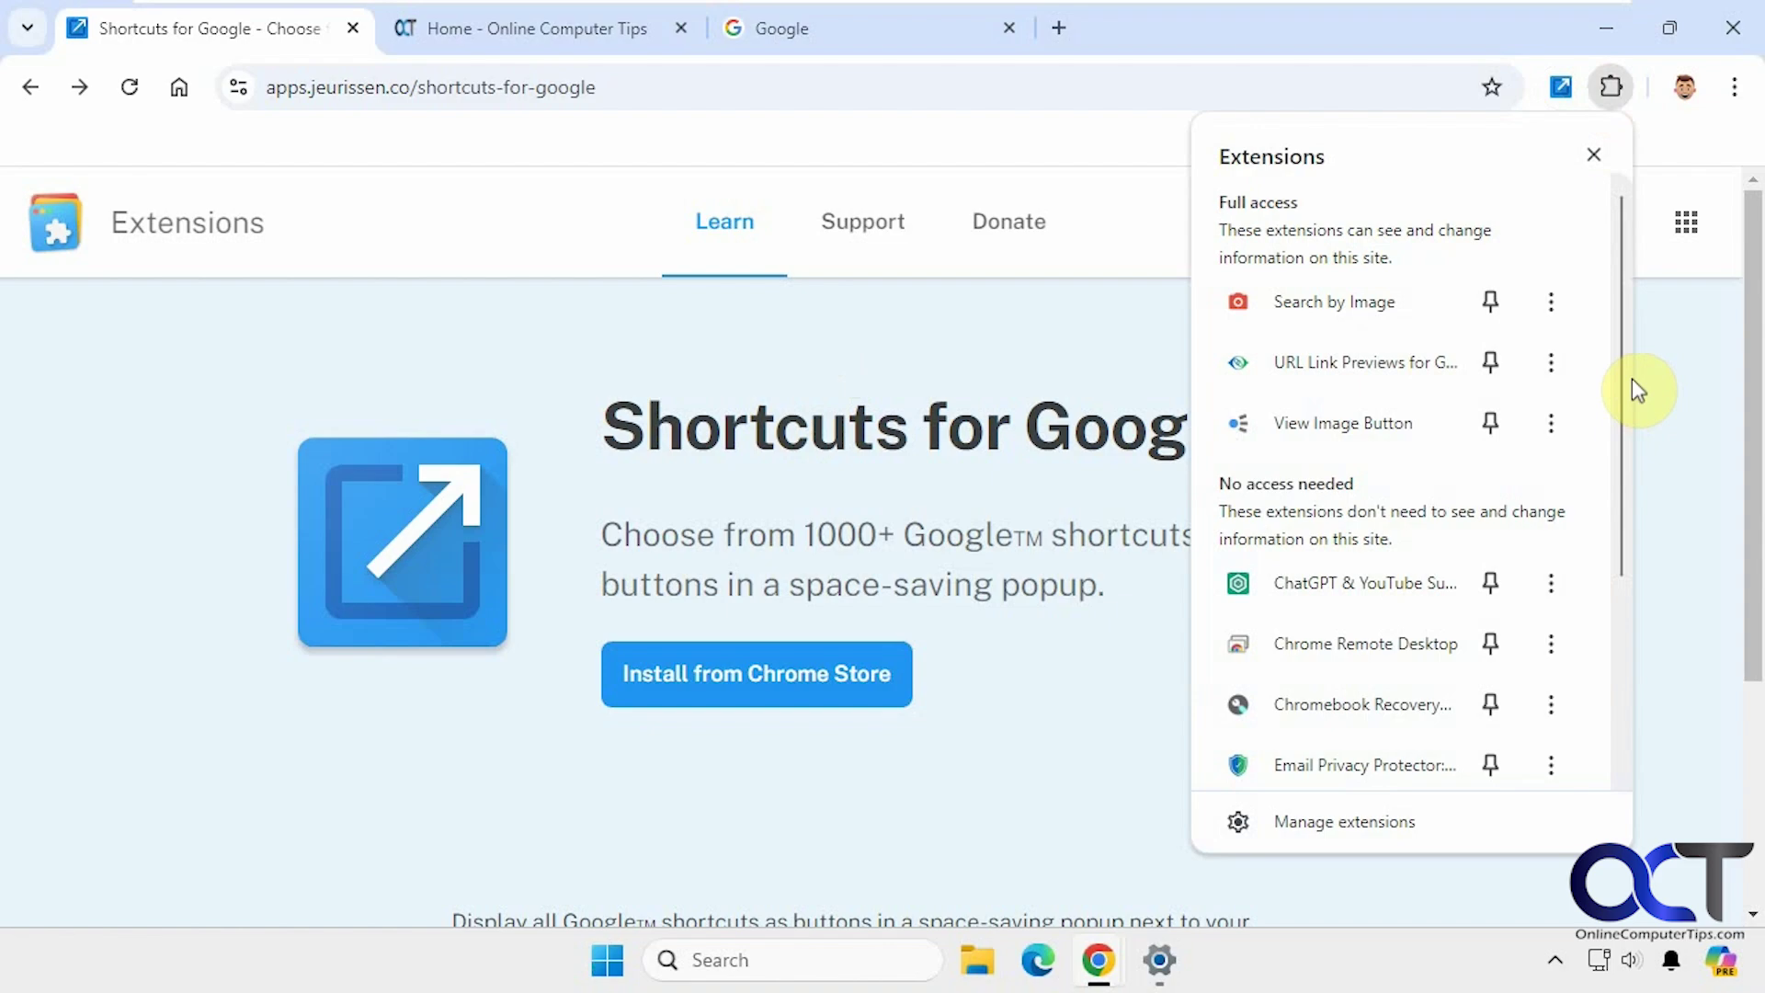
drag(1623, 375, 1616, 580)
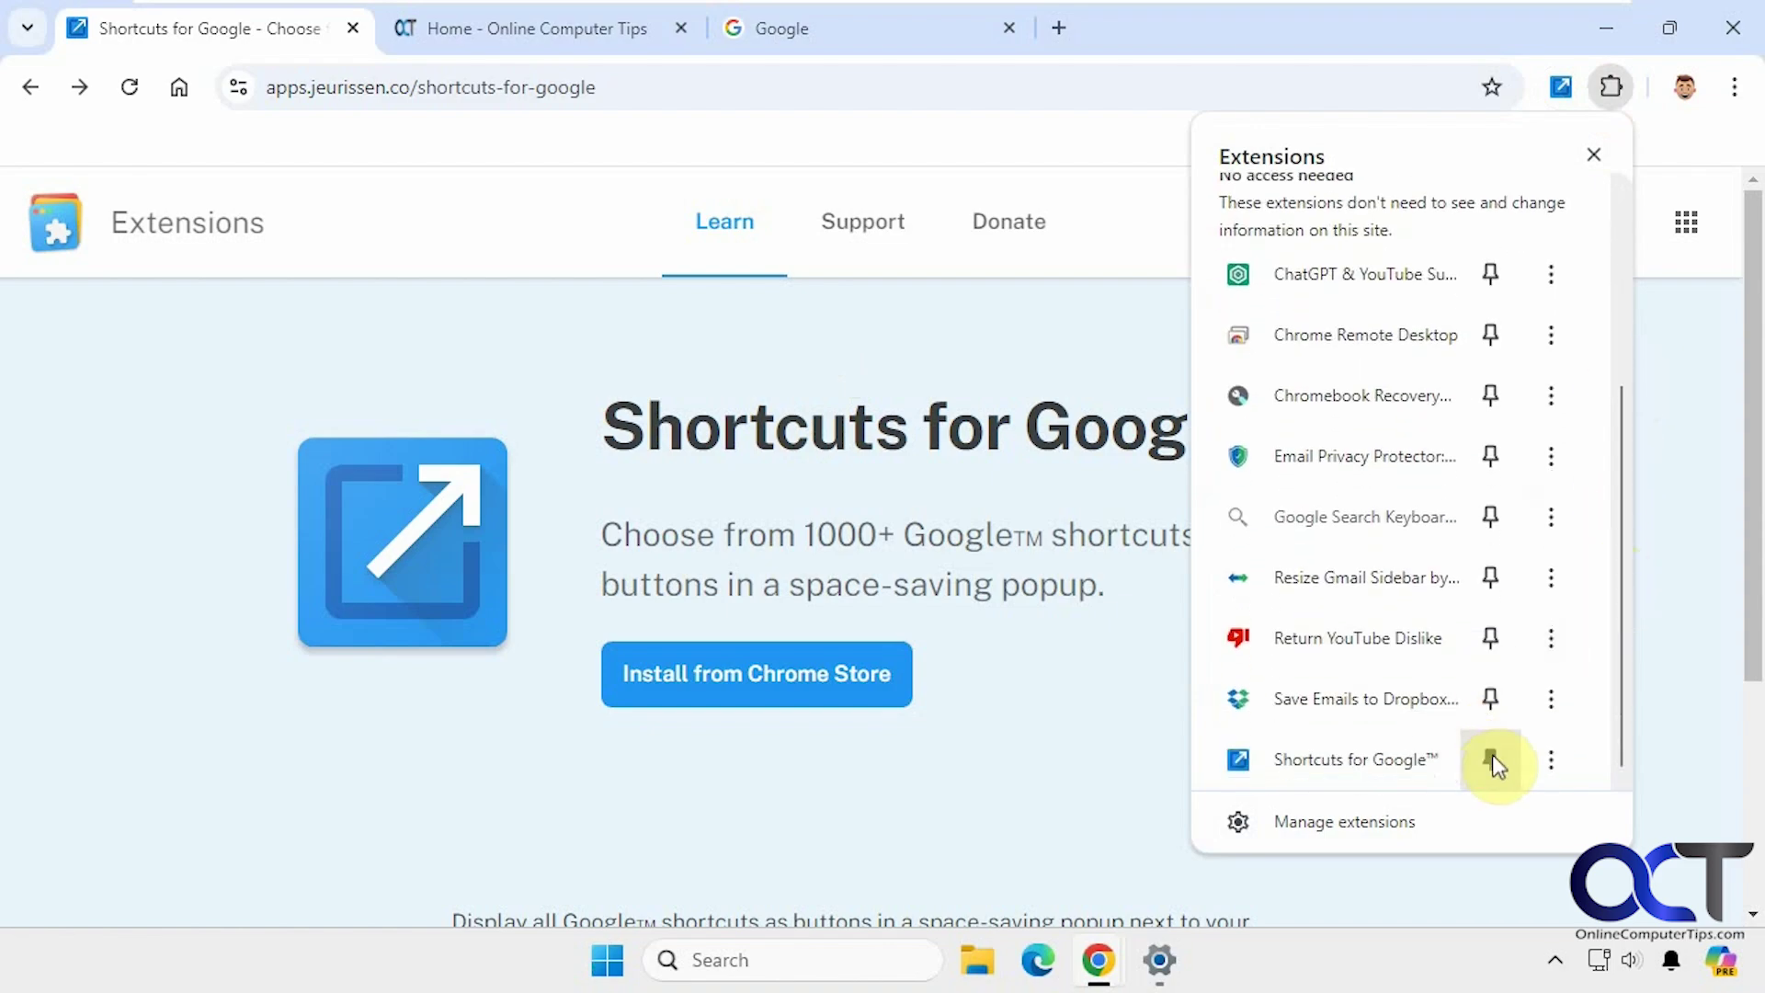
click(1674, 461)
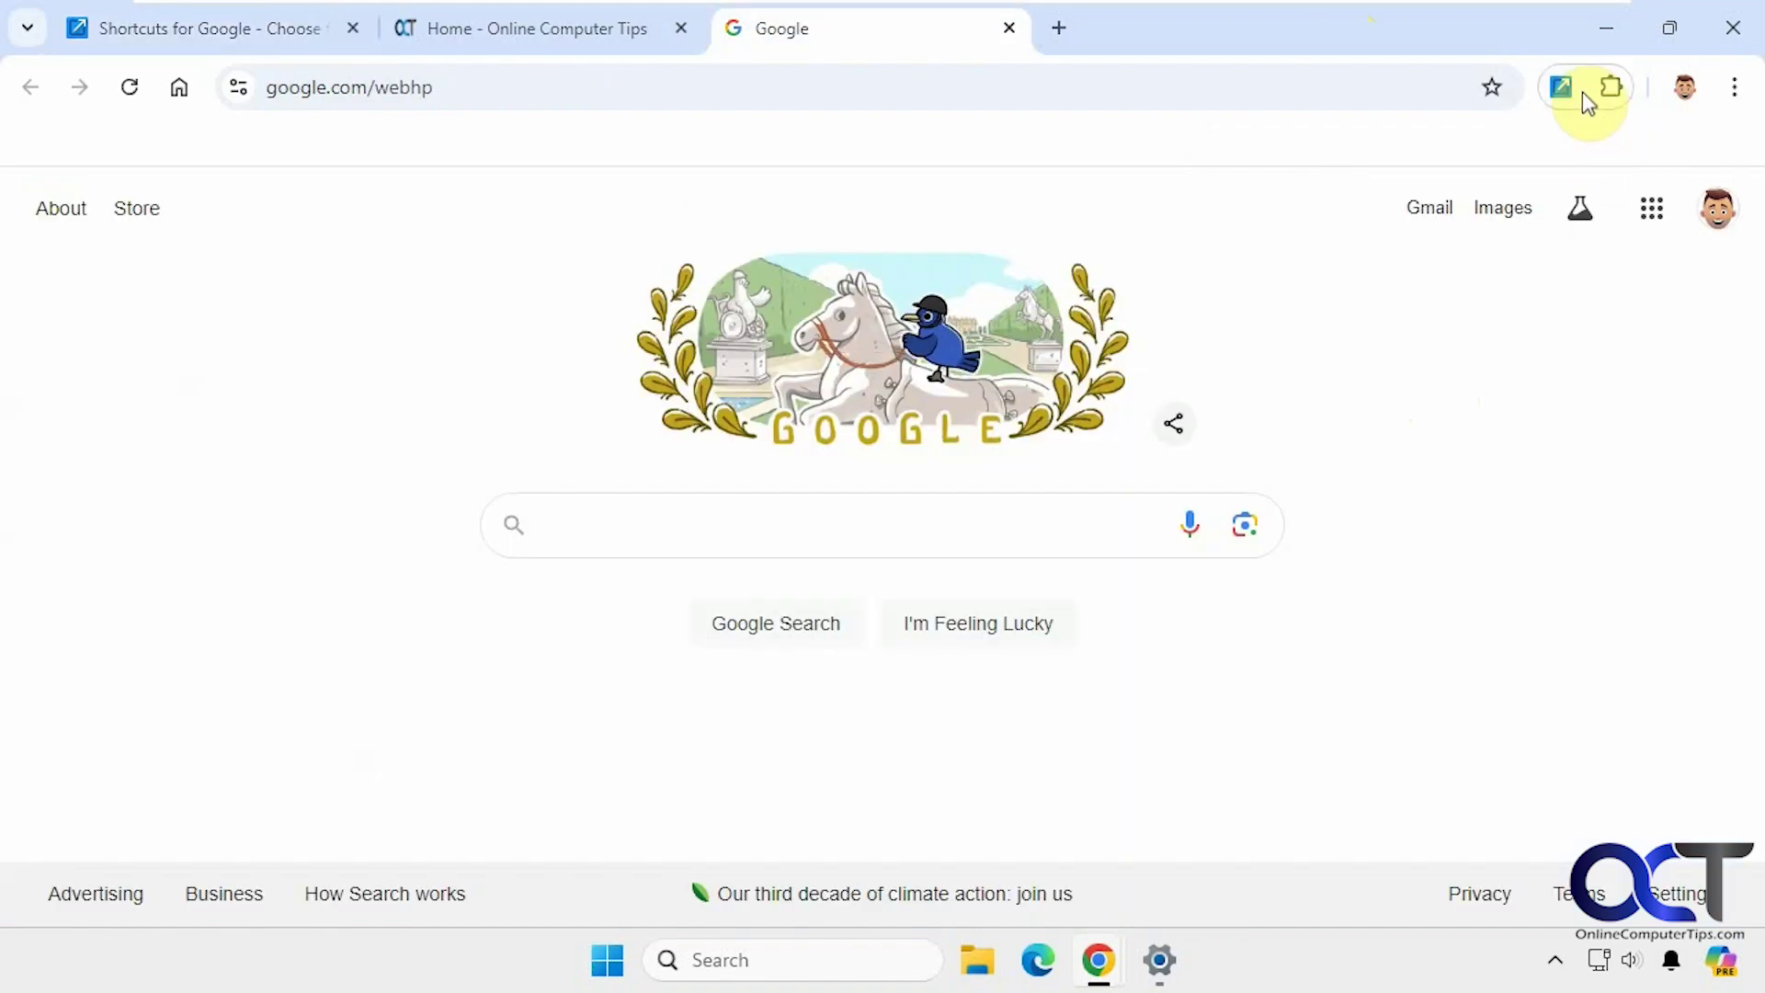
click(1560, 88)
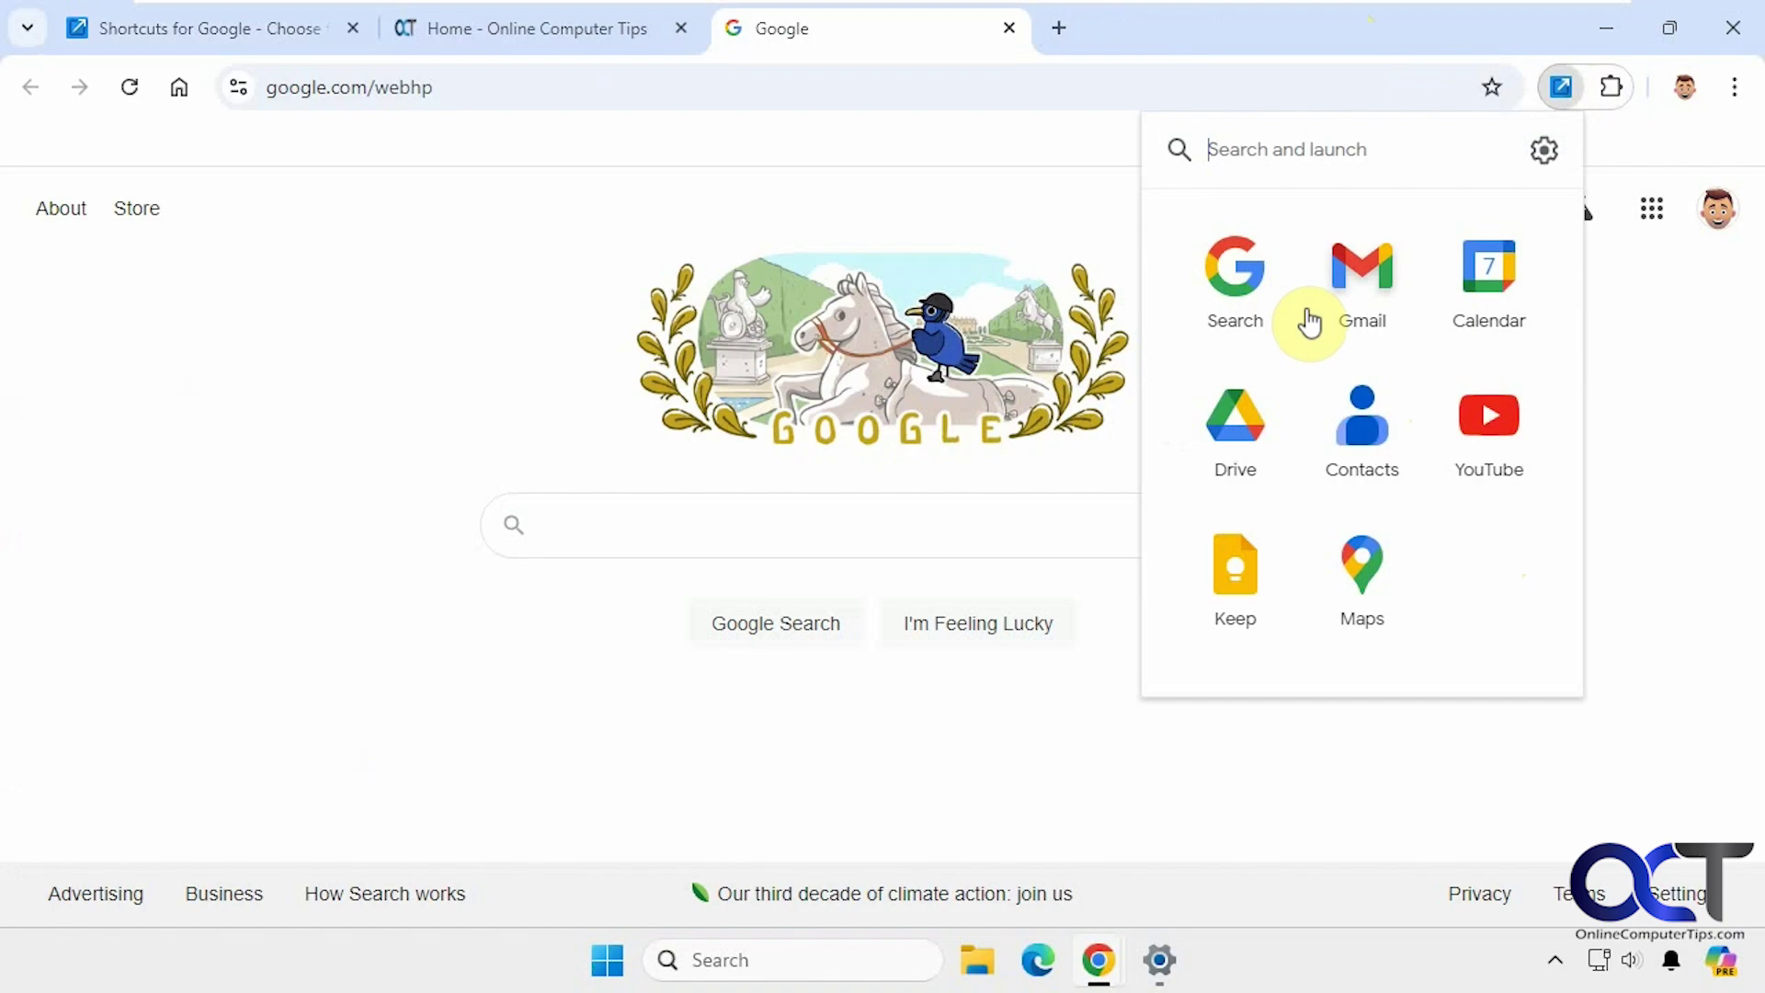
click(1241, 153)
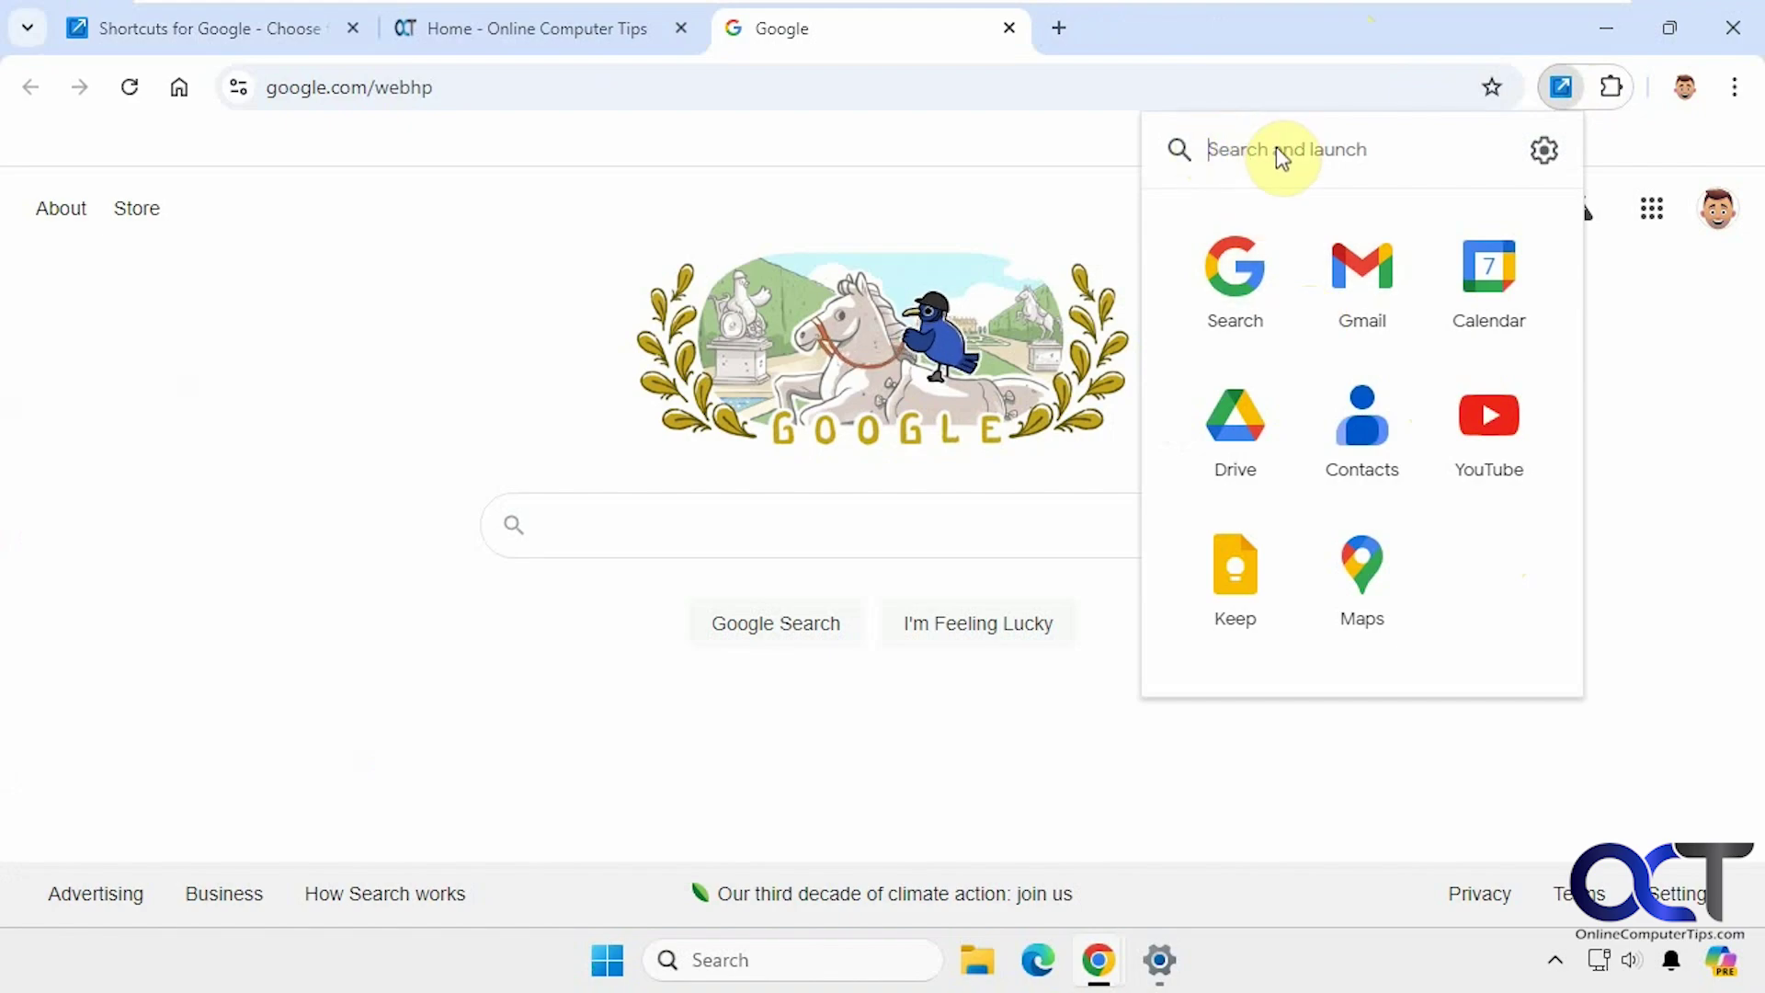
- On the extension settings, sort available shortcuts by Name and remove Keep from My shortcuts
click(1544, 153)
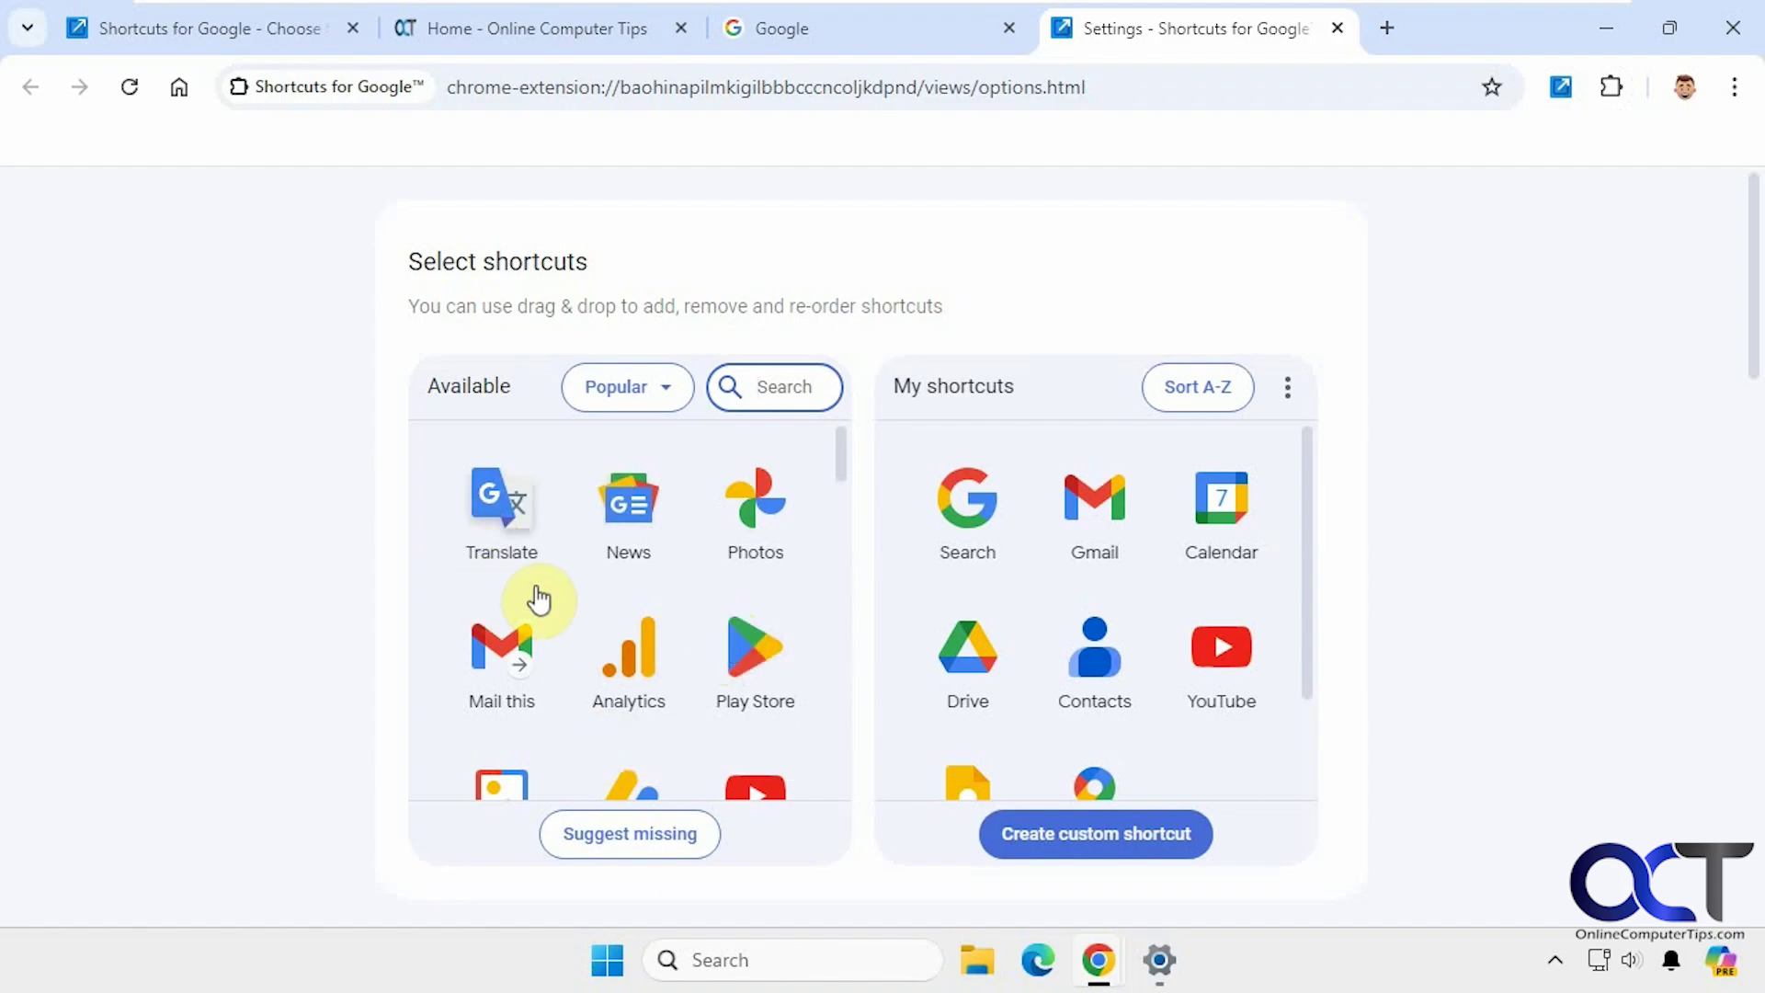
click(653, 404)
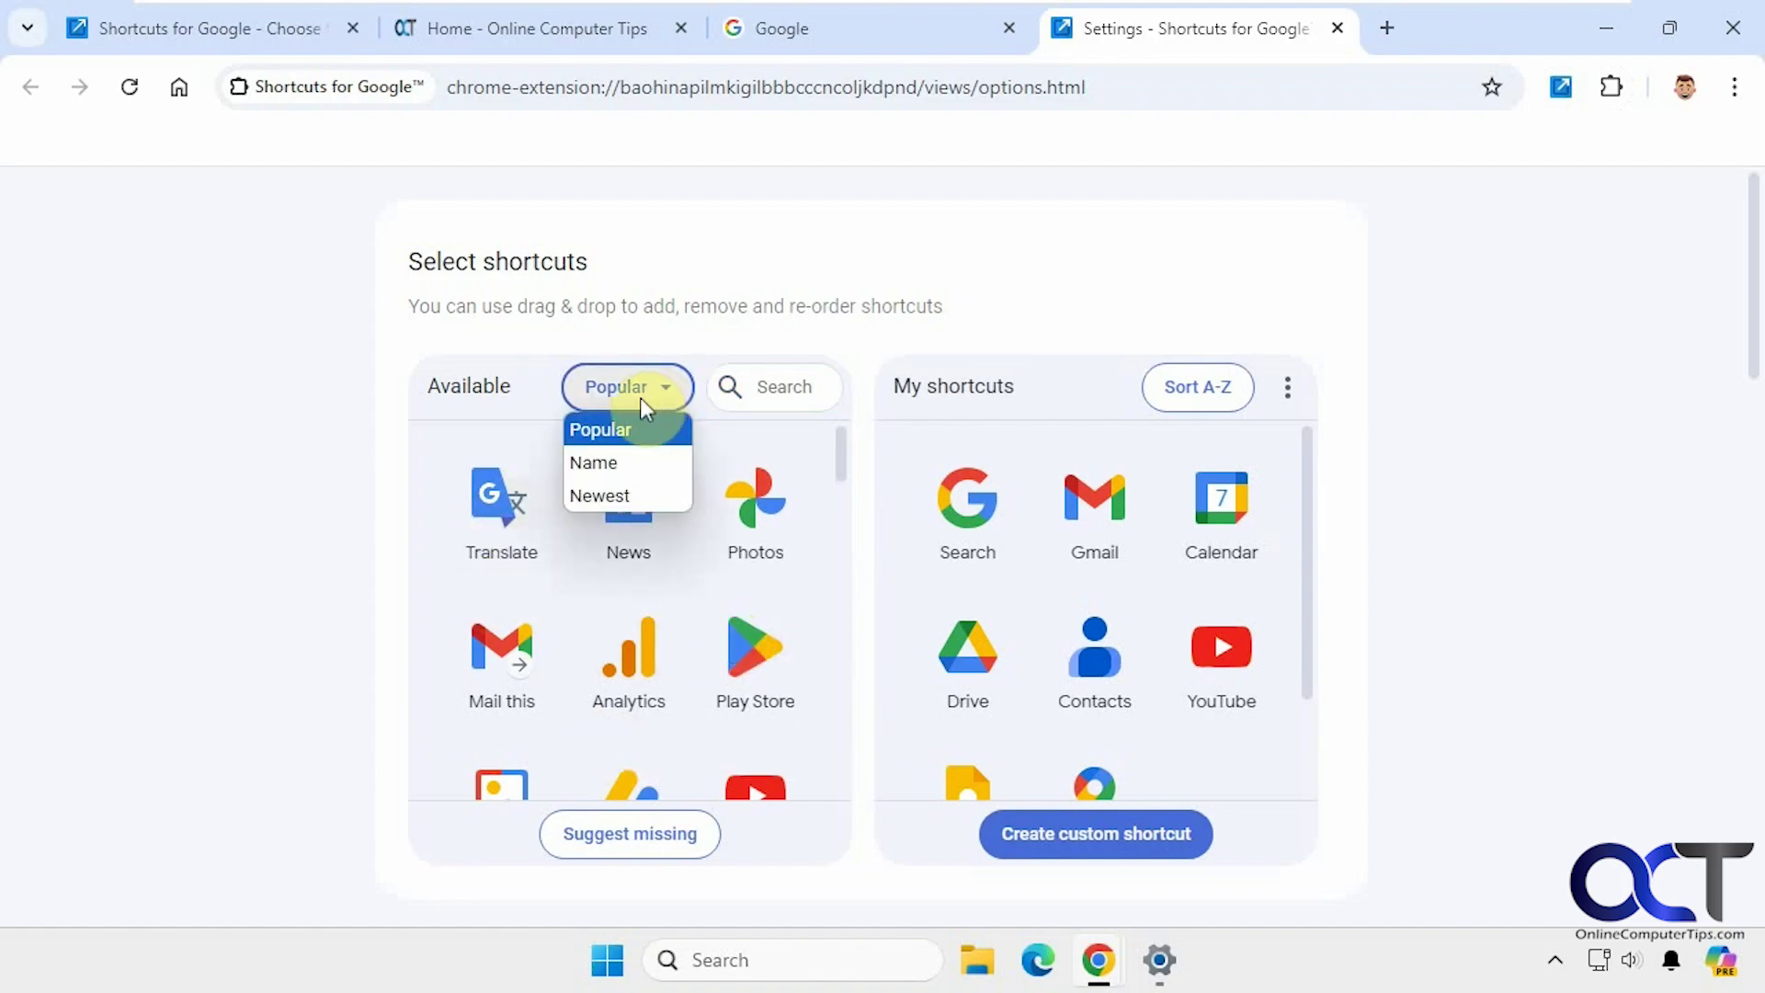
click(620, 461)
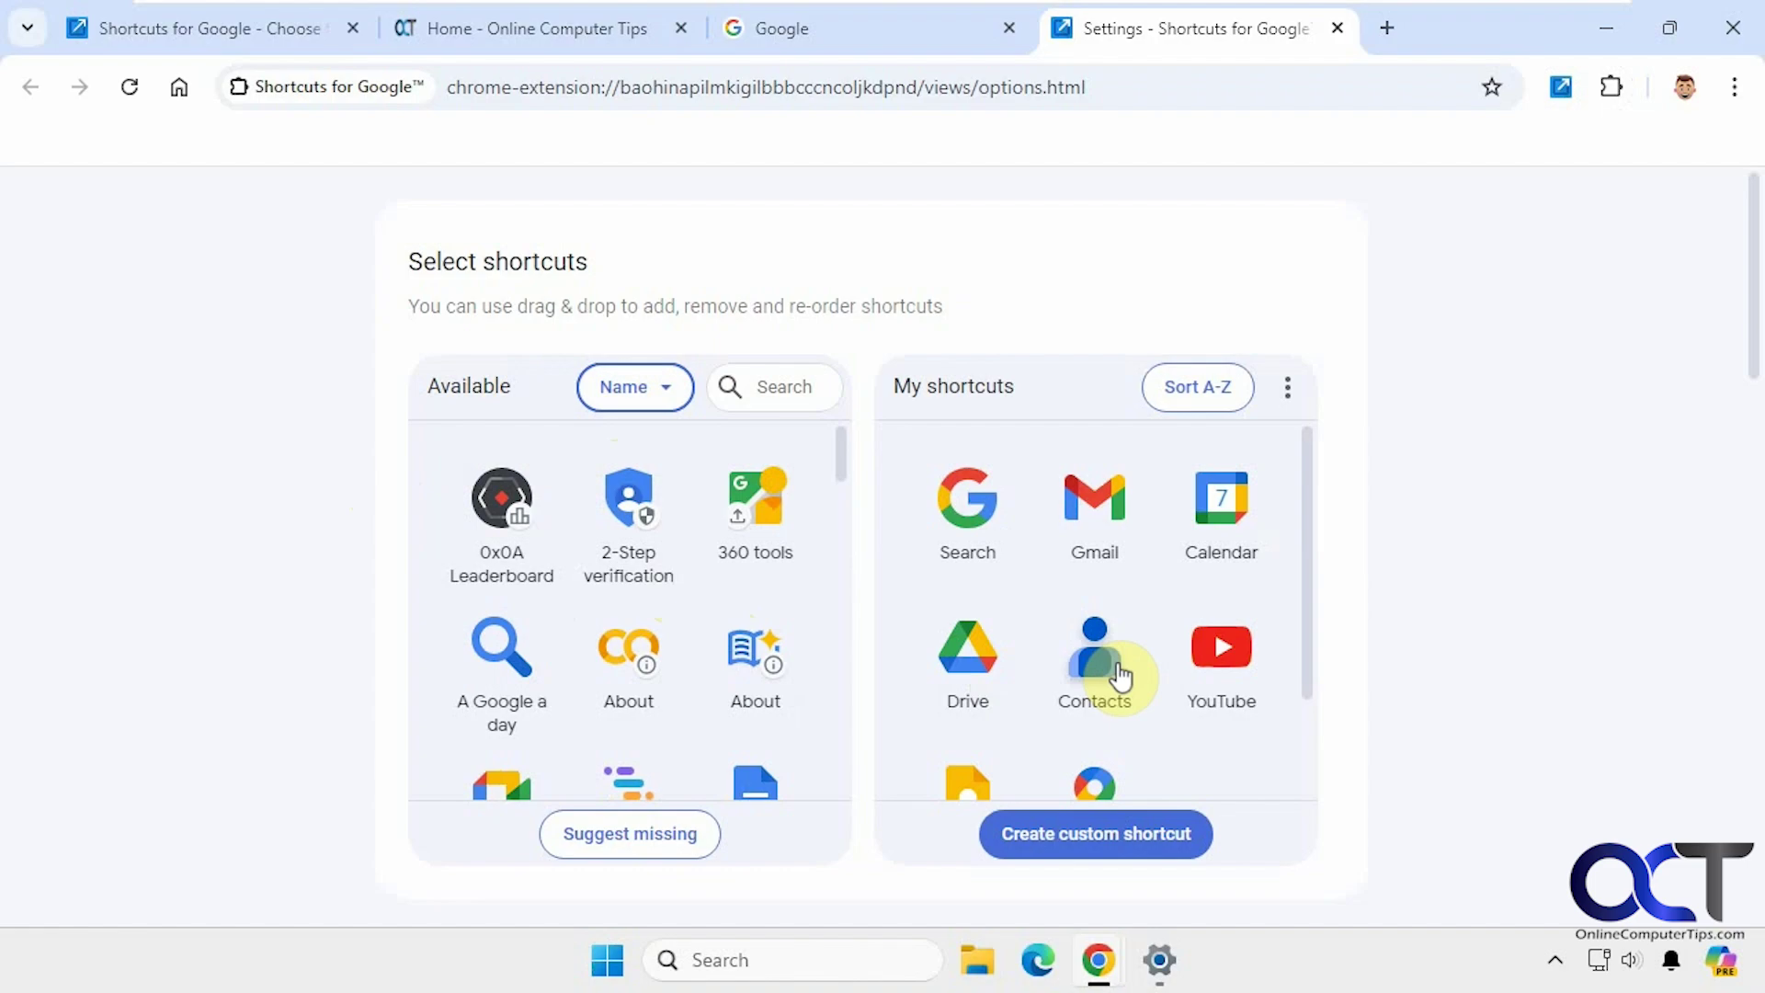
click(967, 796)
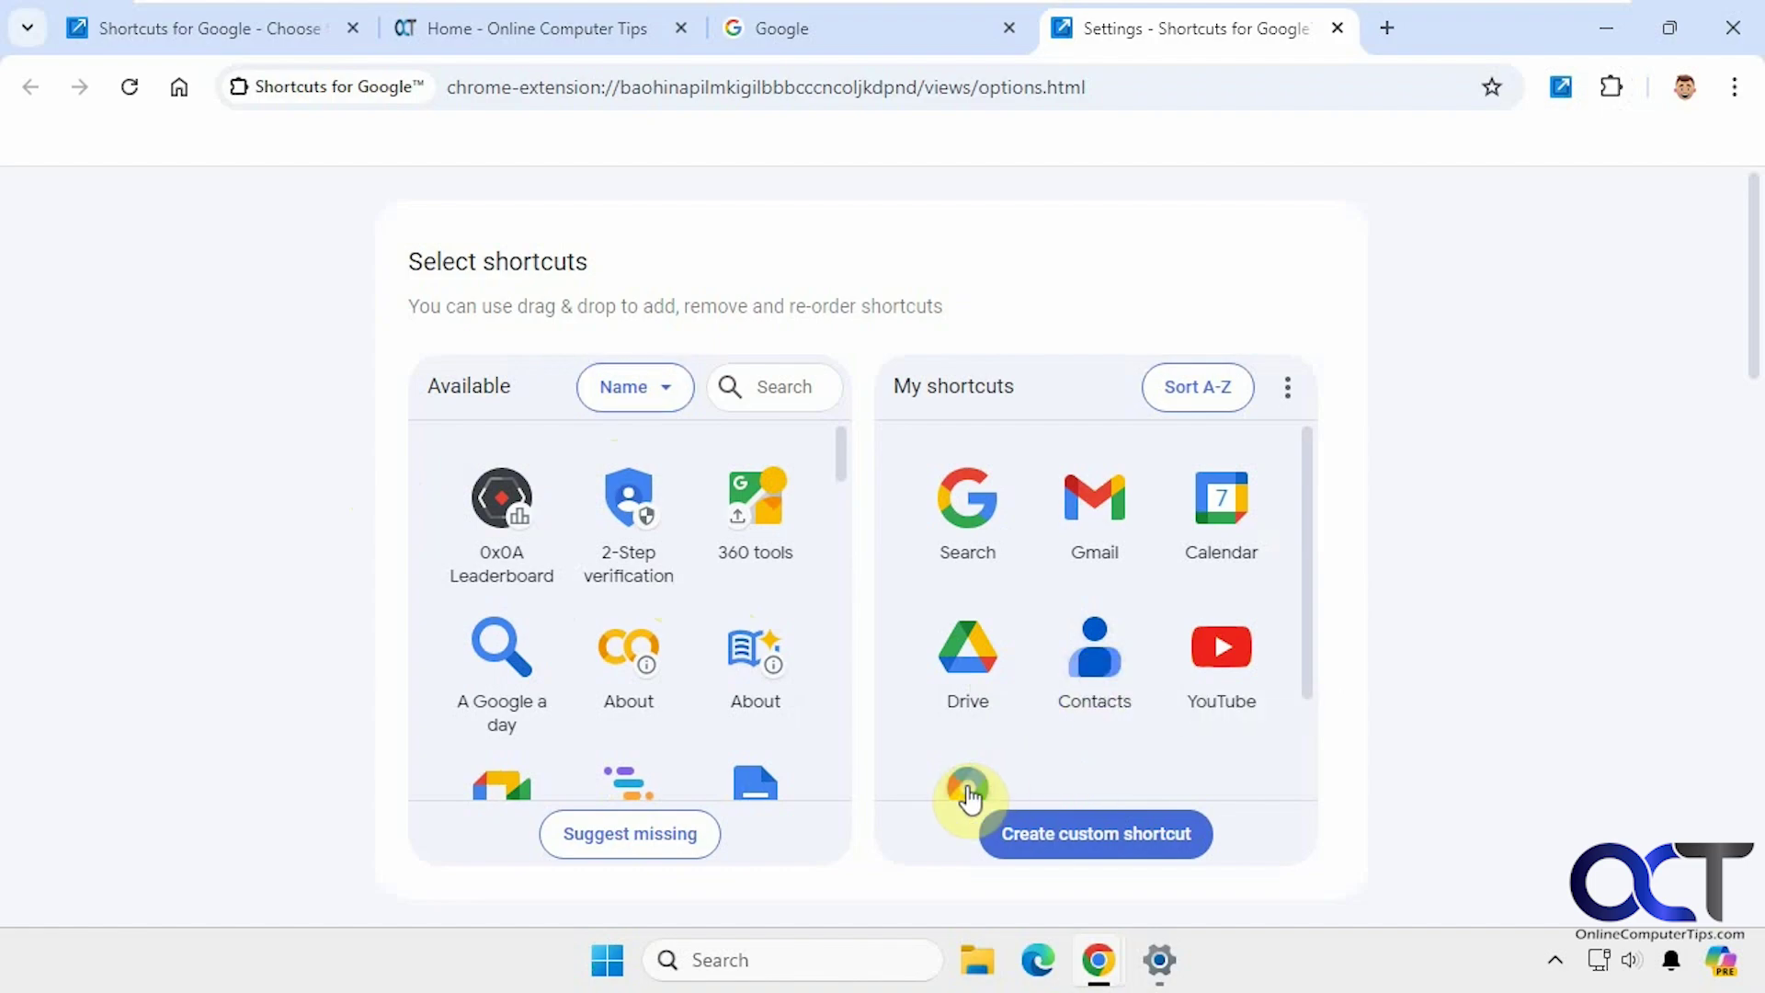
- Add Account settings to My shortcuts and position it right after Drive in row two
scroll(704, 643, down, 3)
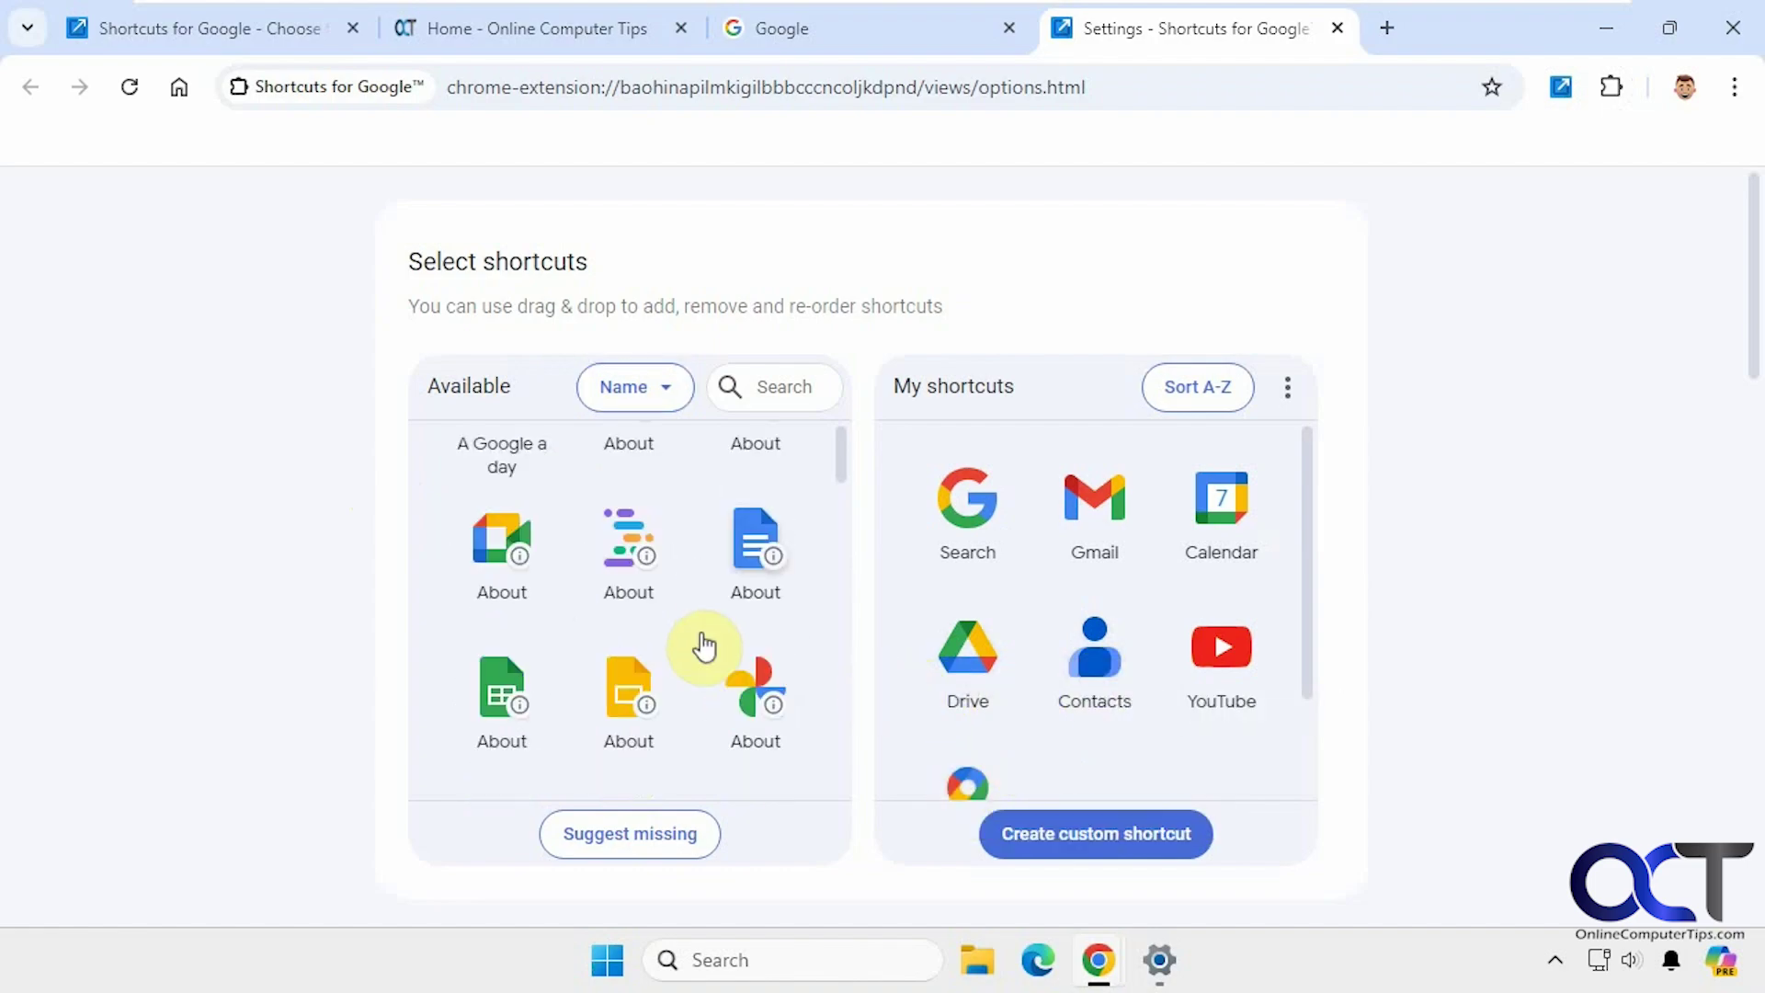
scroll(703, 643, down, 5)
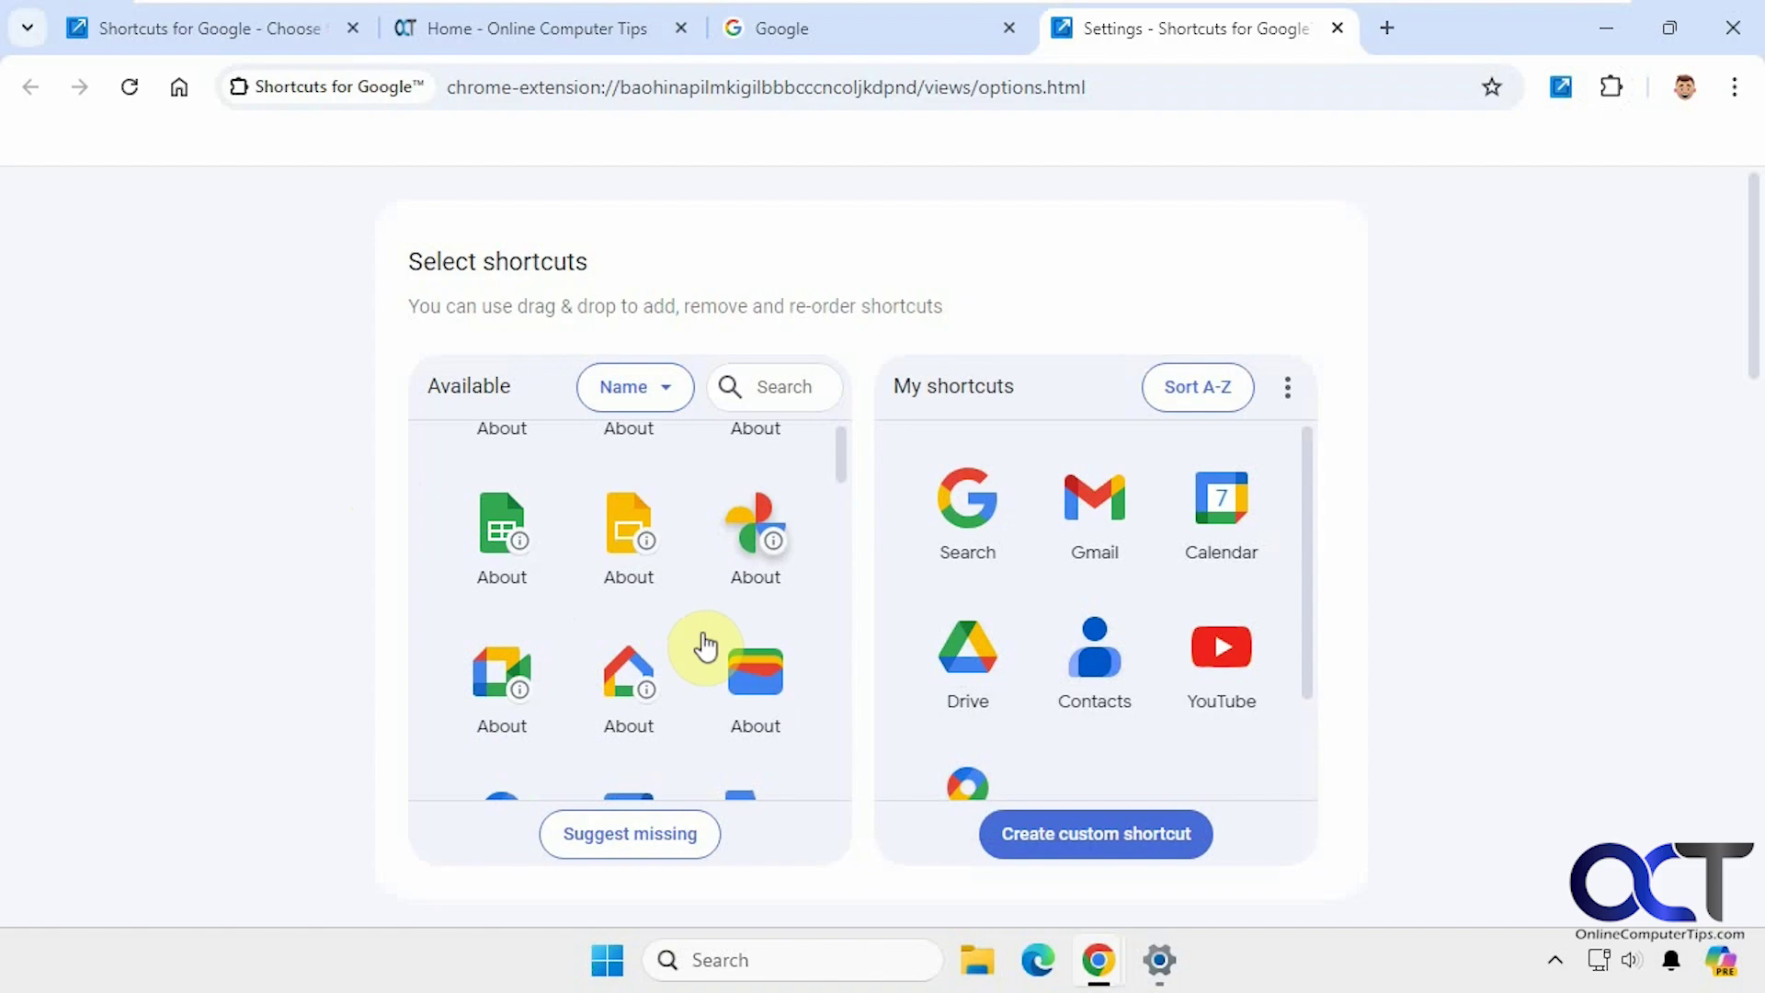
scroll(703, 643, down, 5)
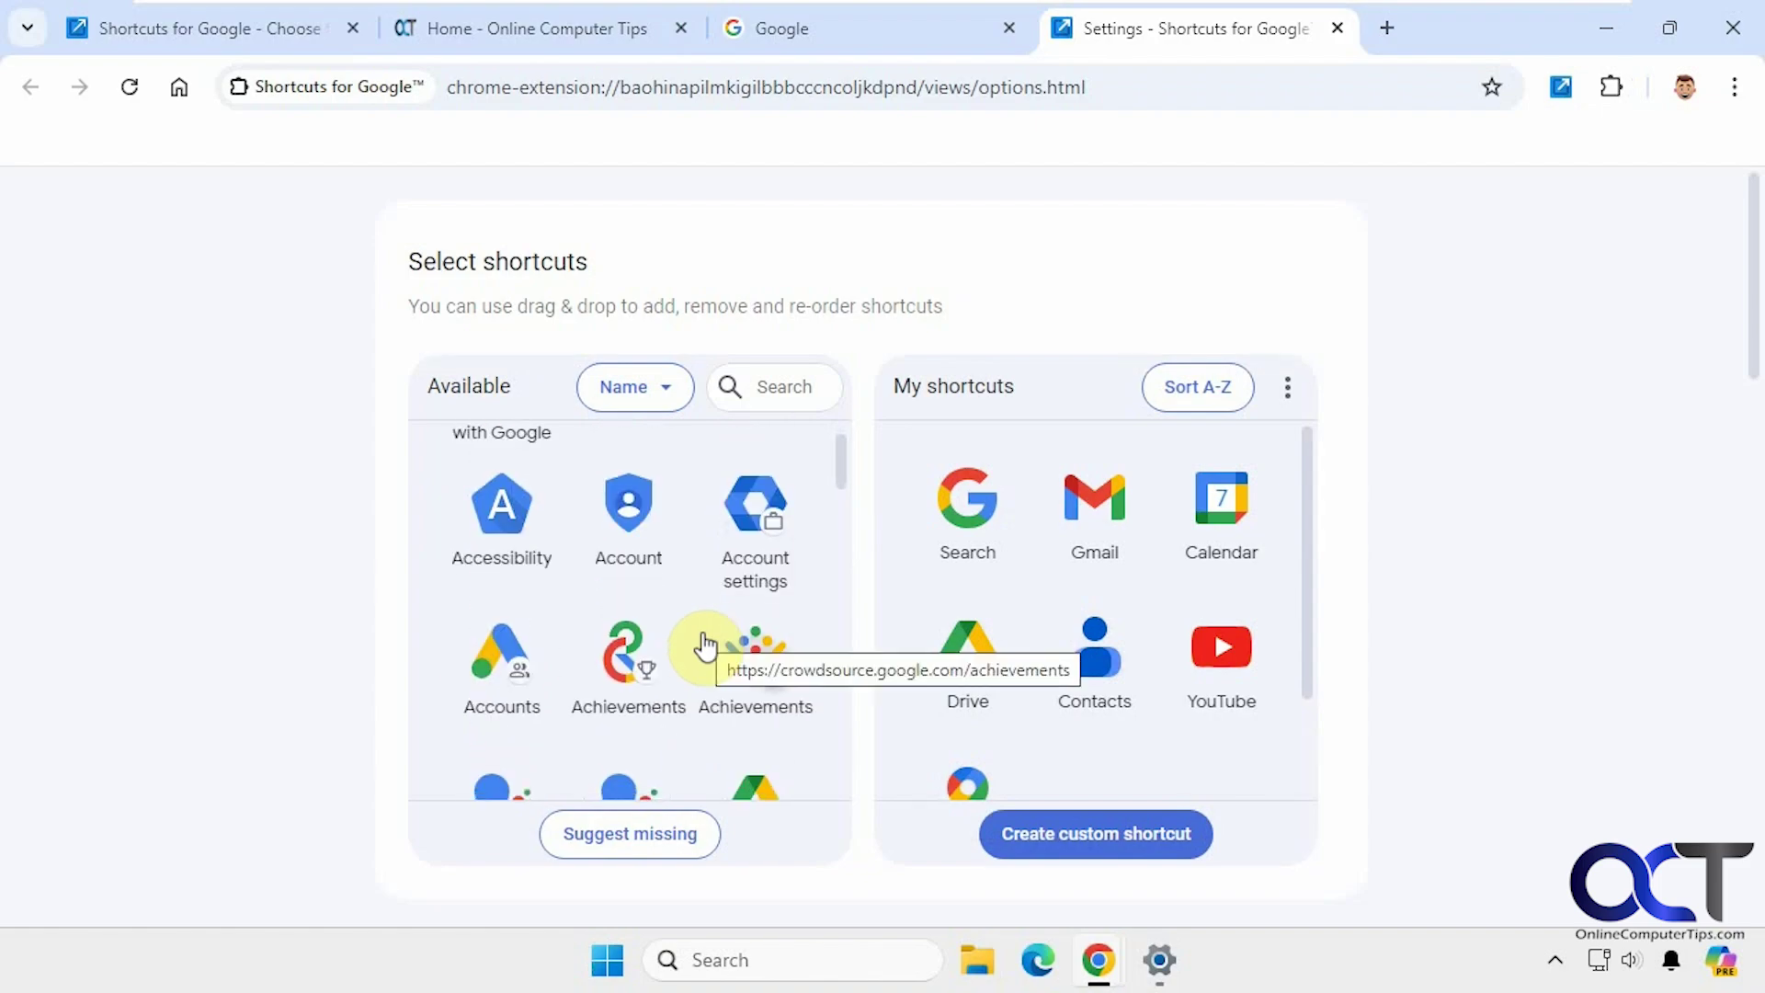
click(758, 536)
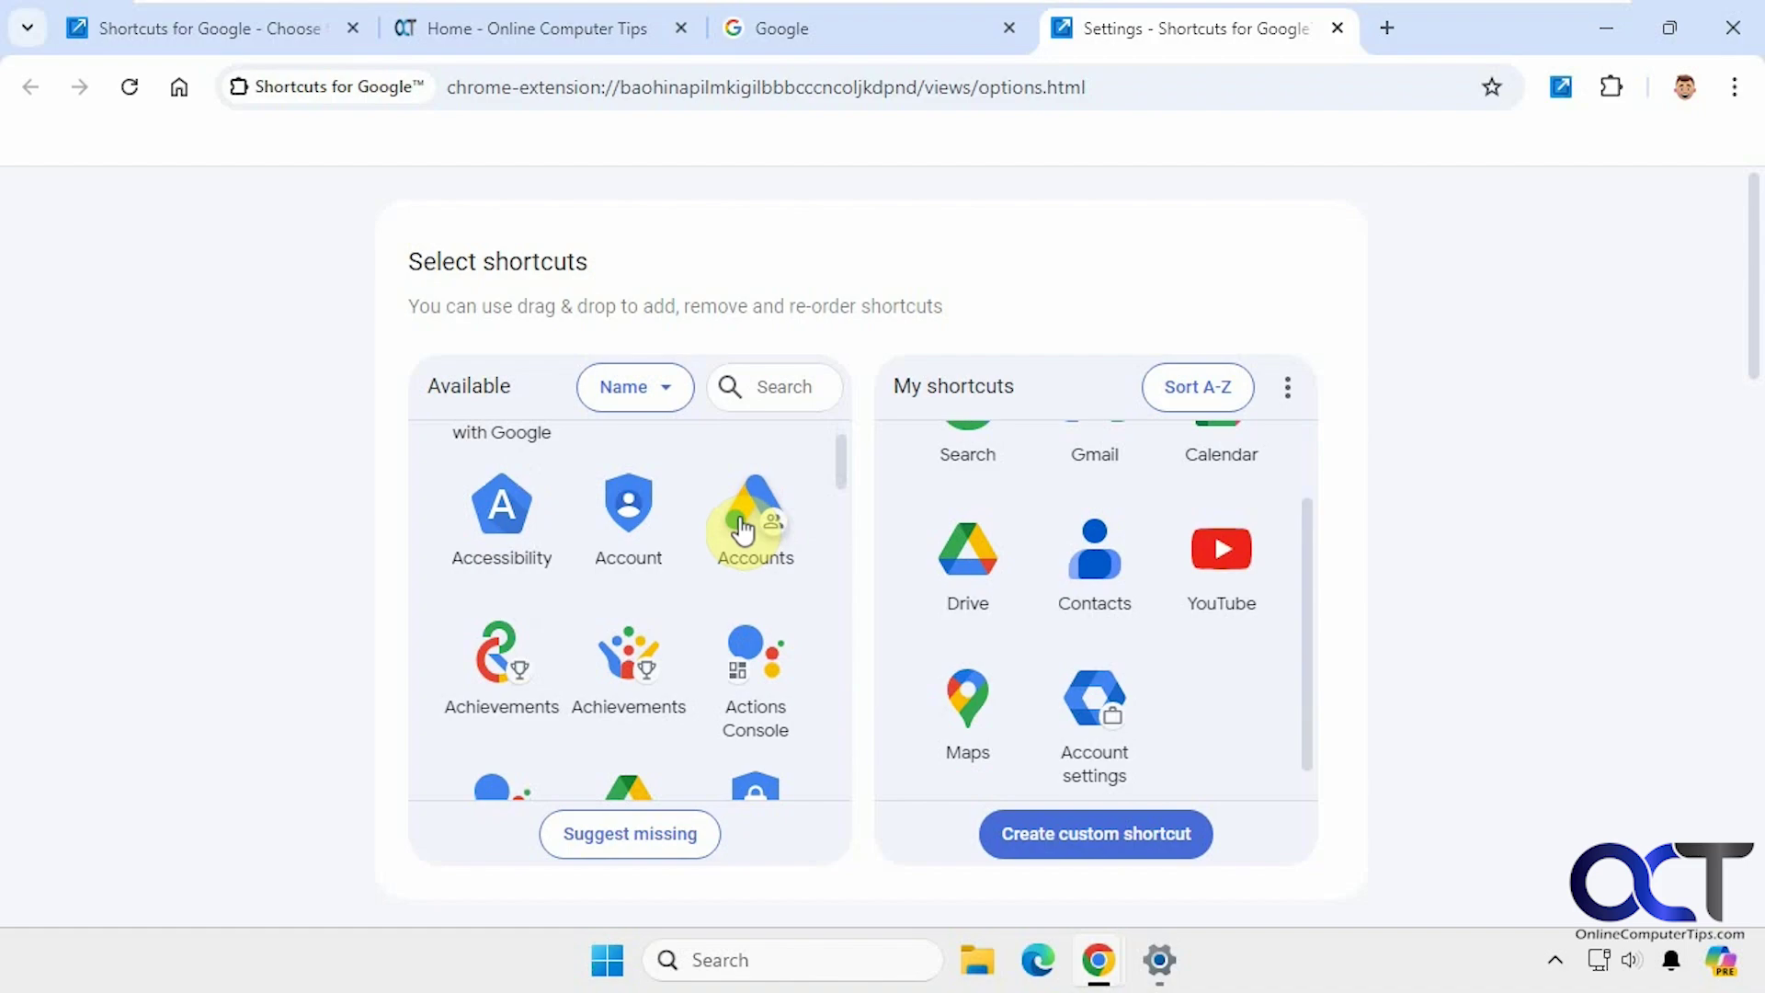
drag(1092, 702, 1057, 575)
drag(968, 699, 1204, 588)
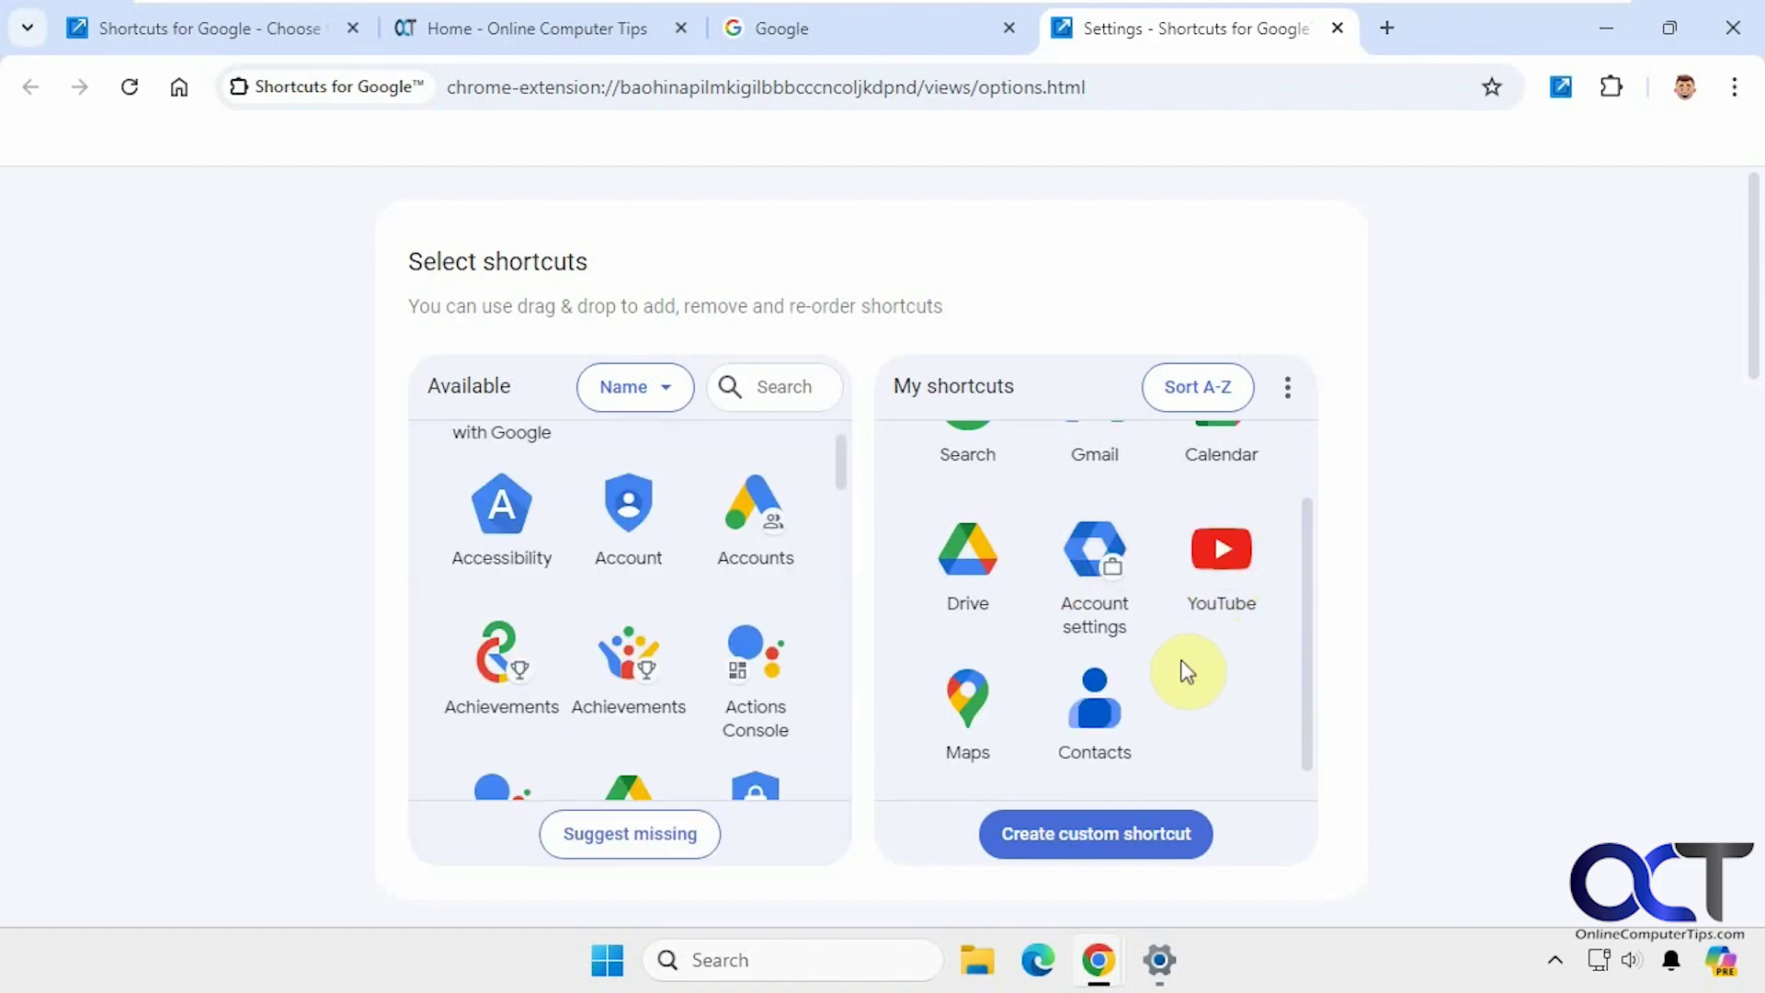
scroll(1186, 671, up, 2)
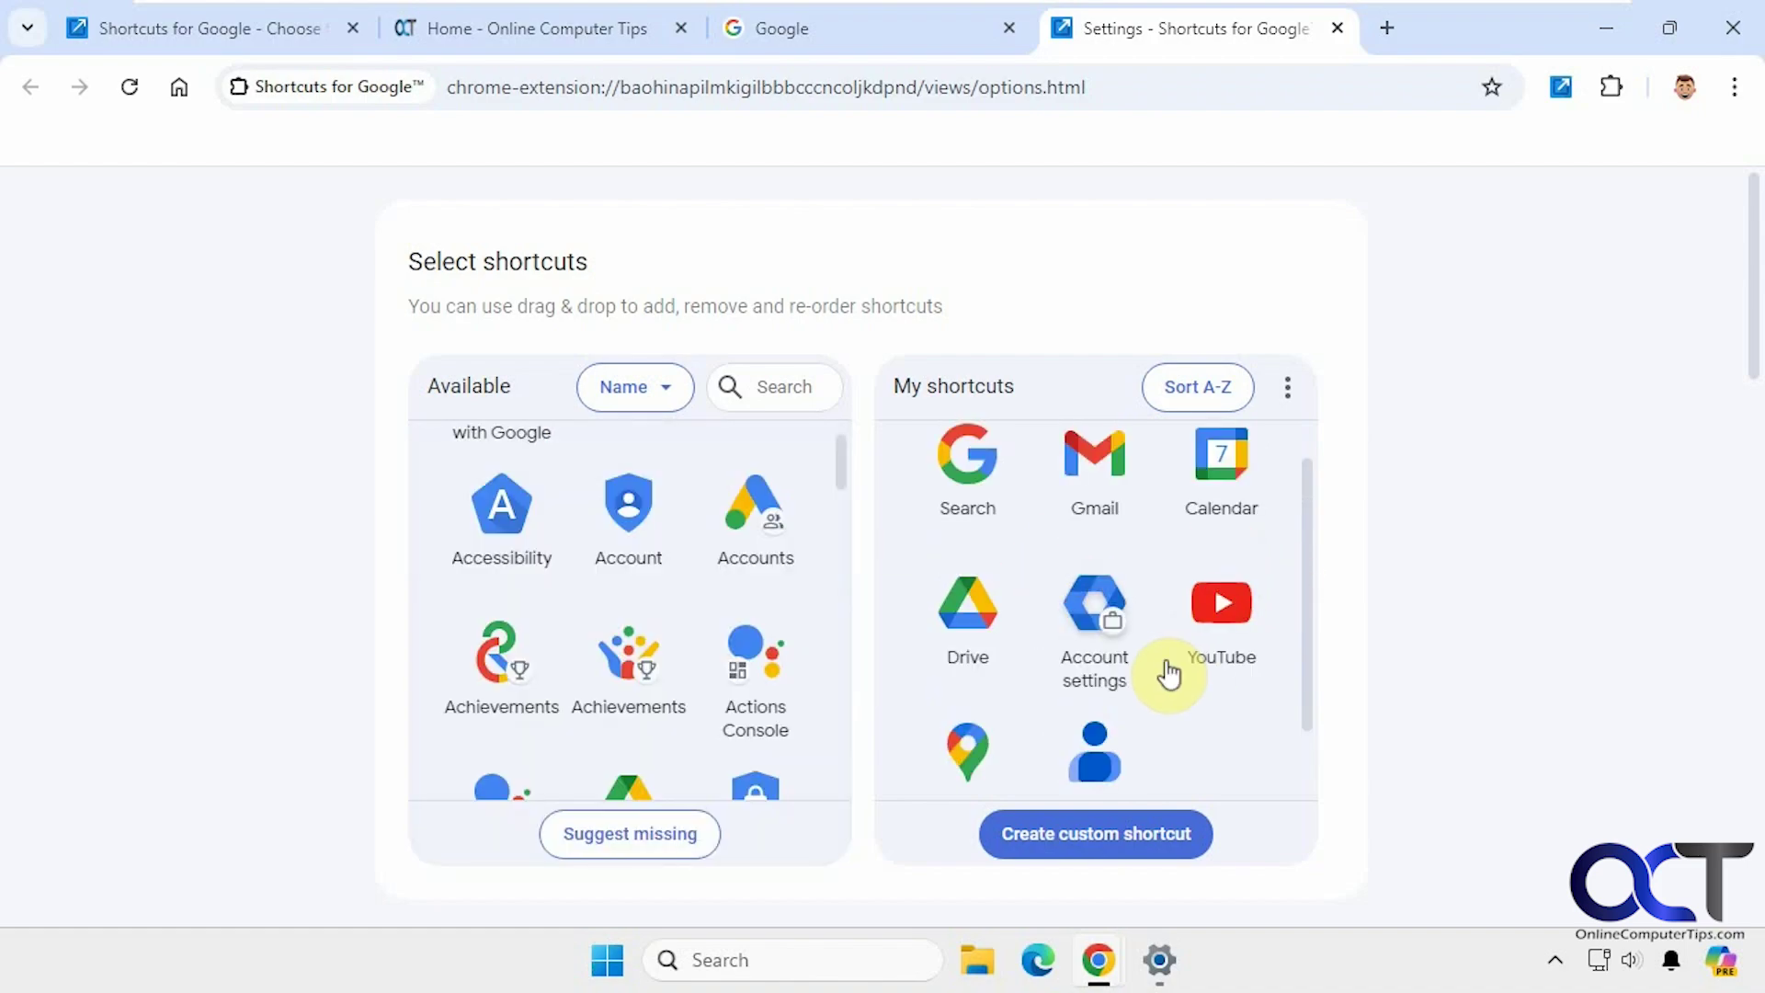
click(1286, 393)
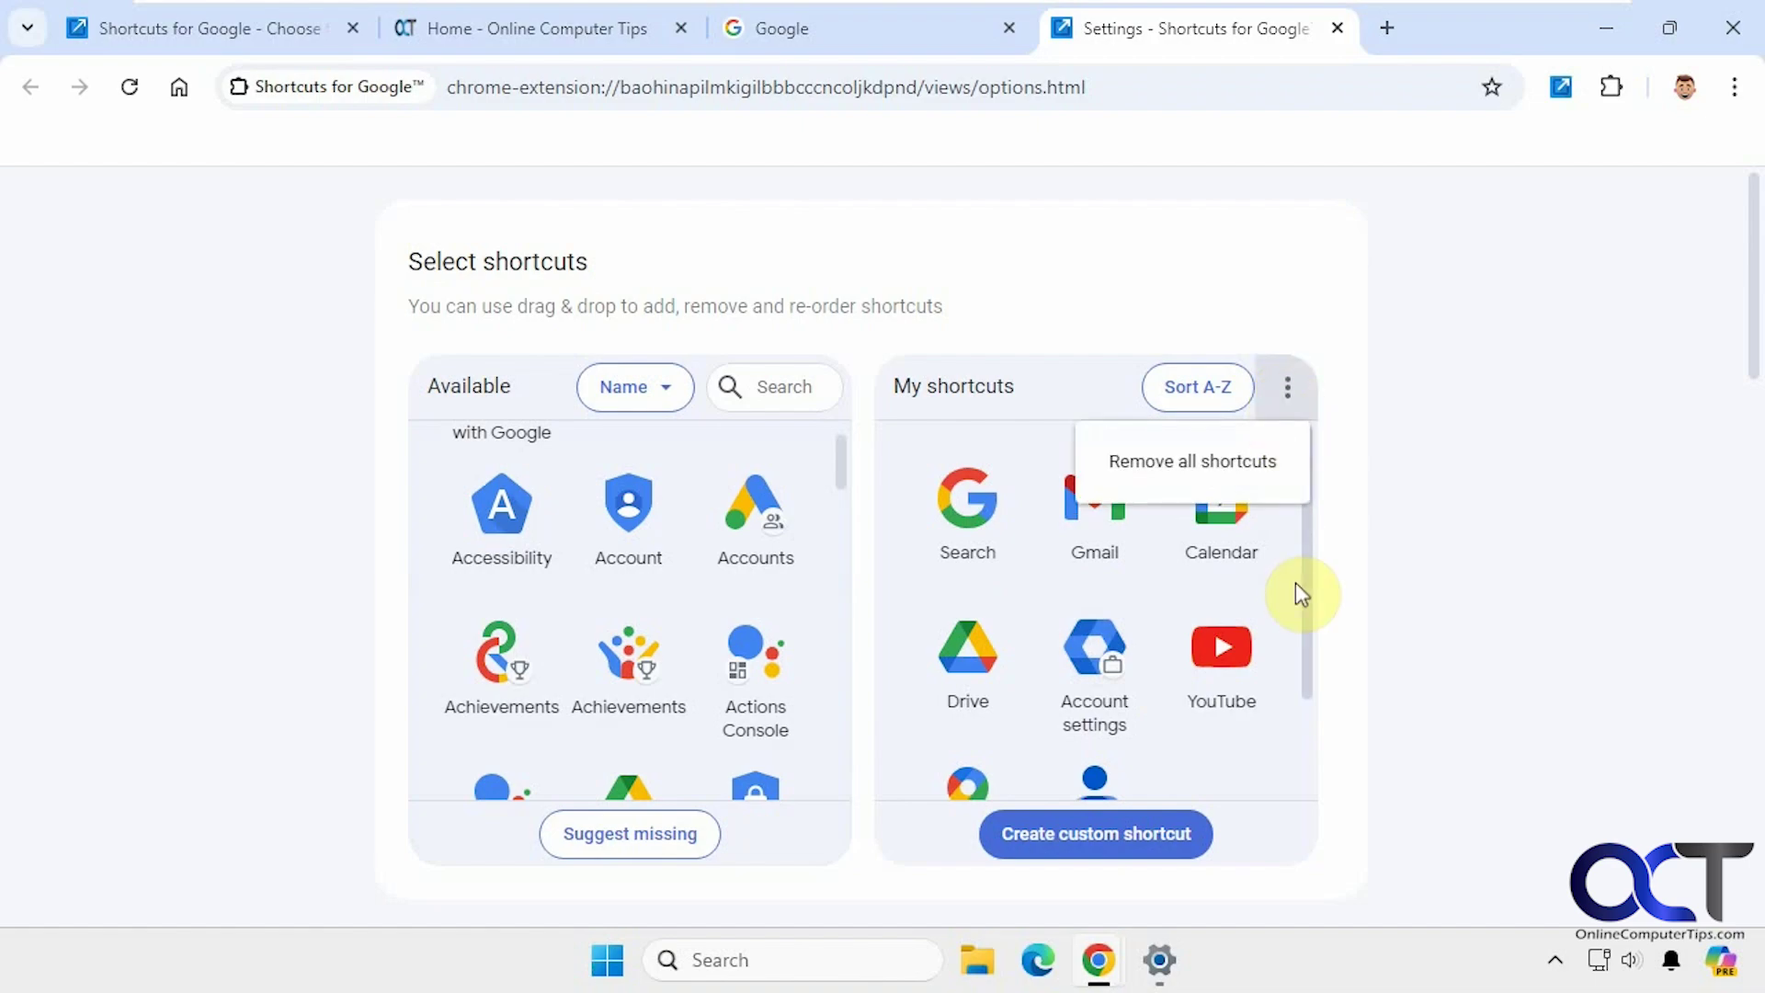
click(1443, 637)
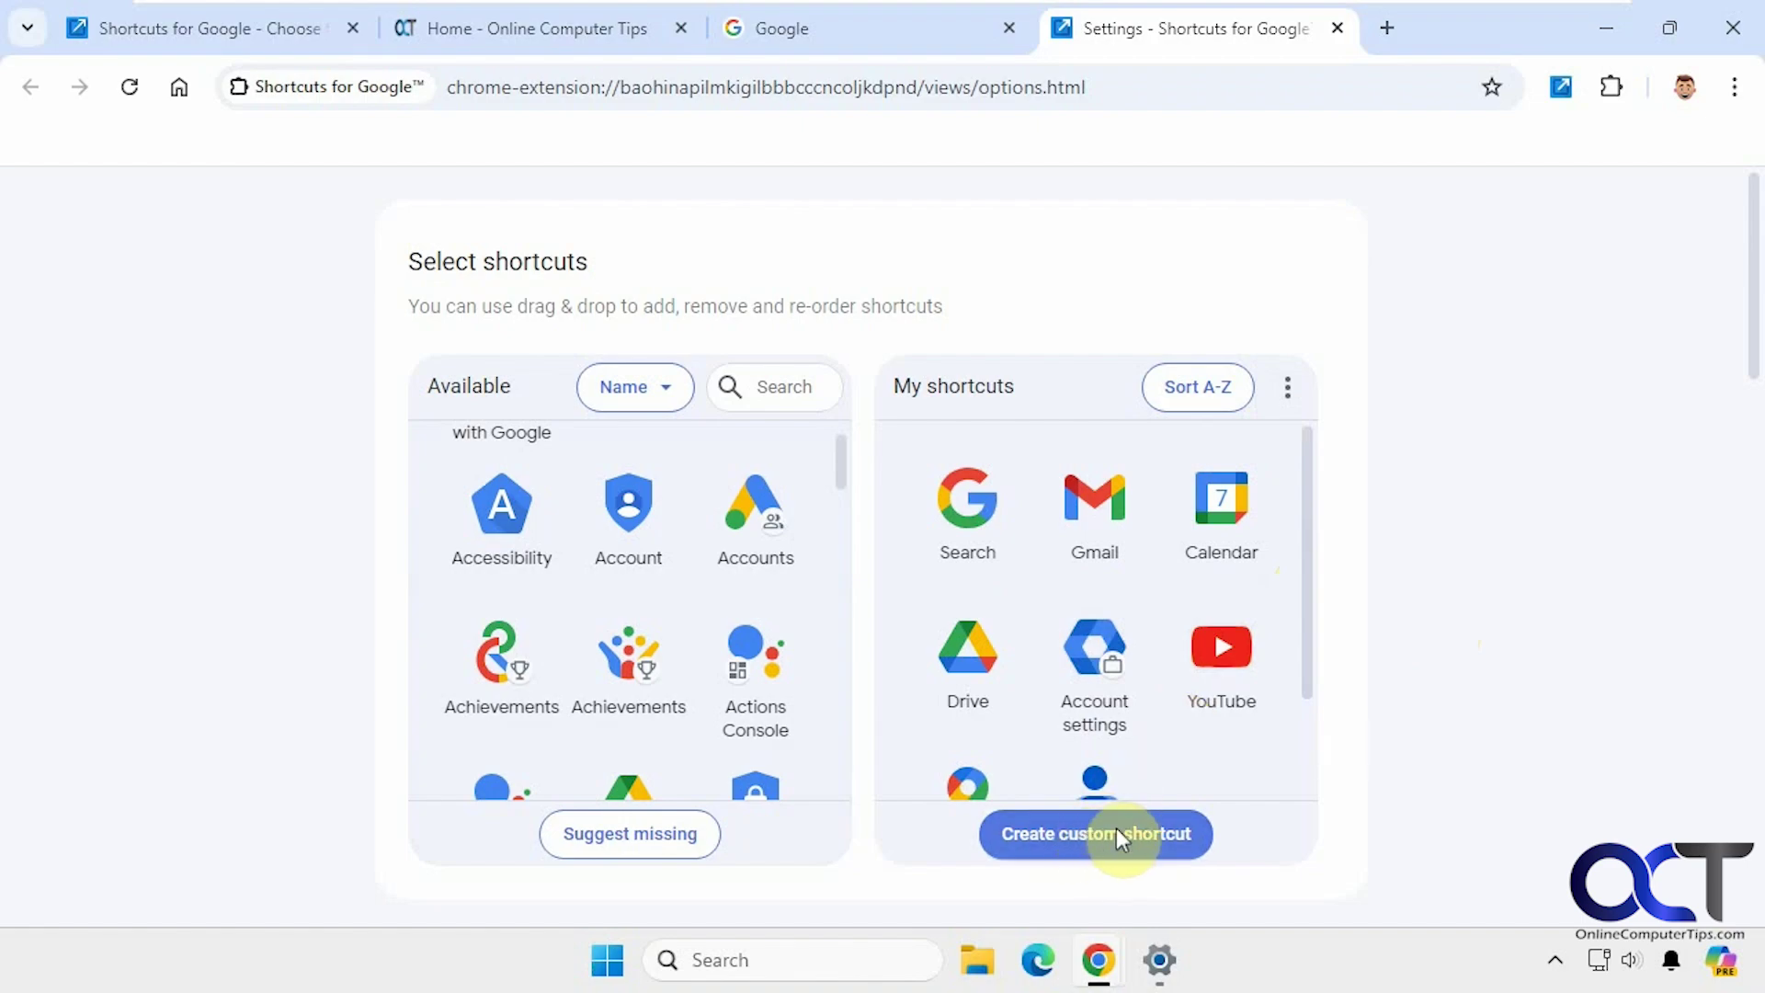
click(1094, 835)
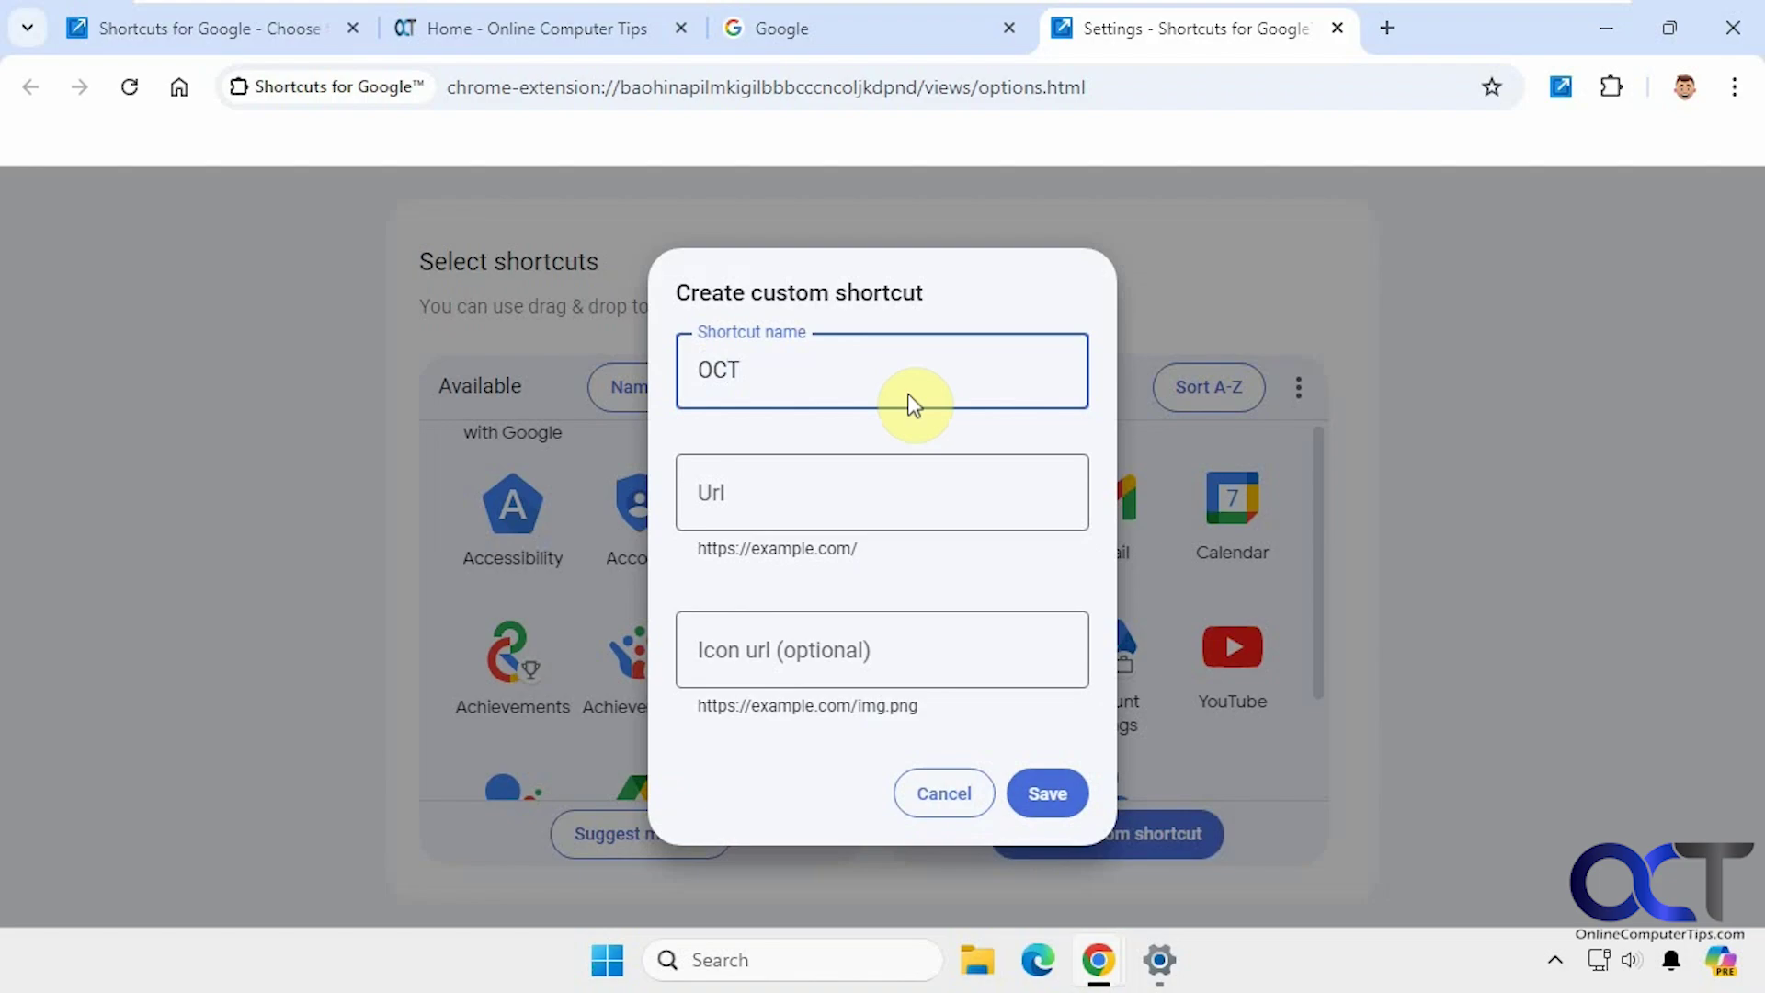
click(766, 474)
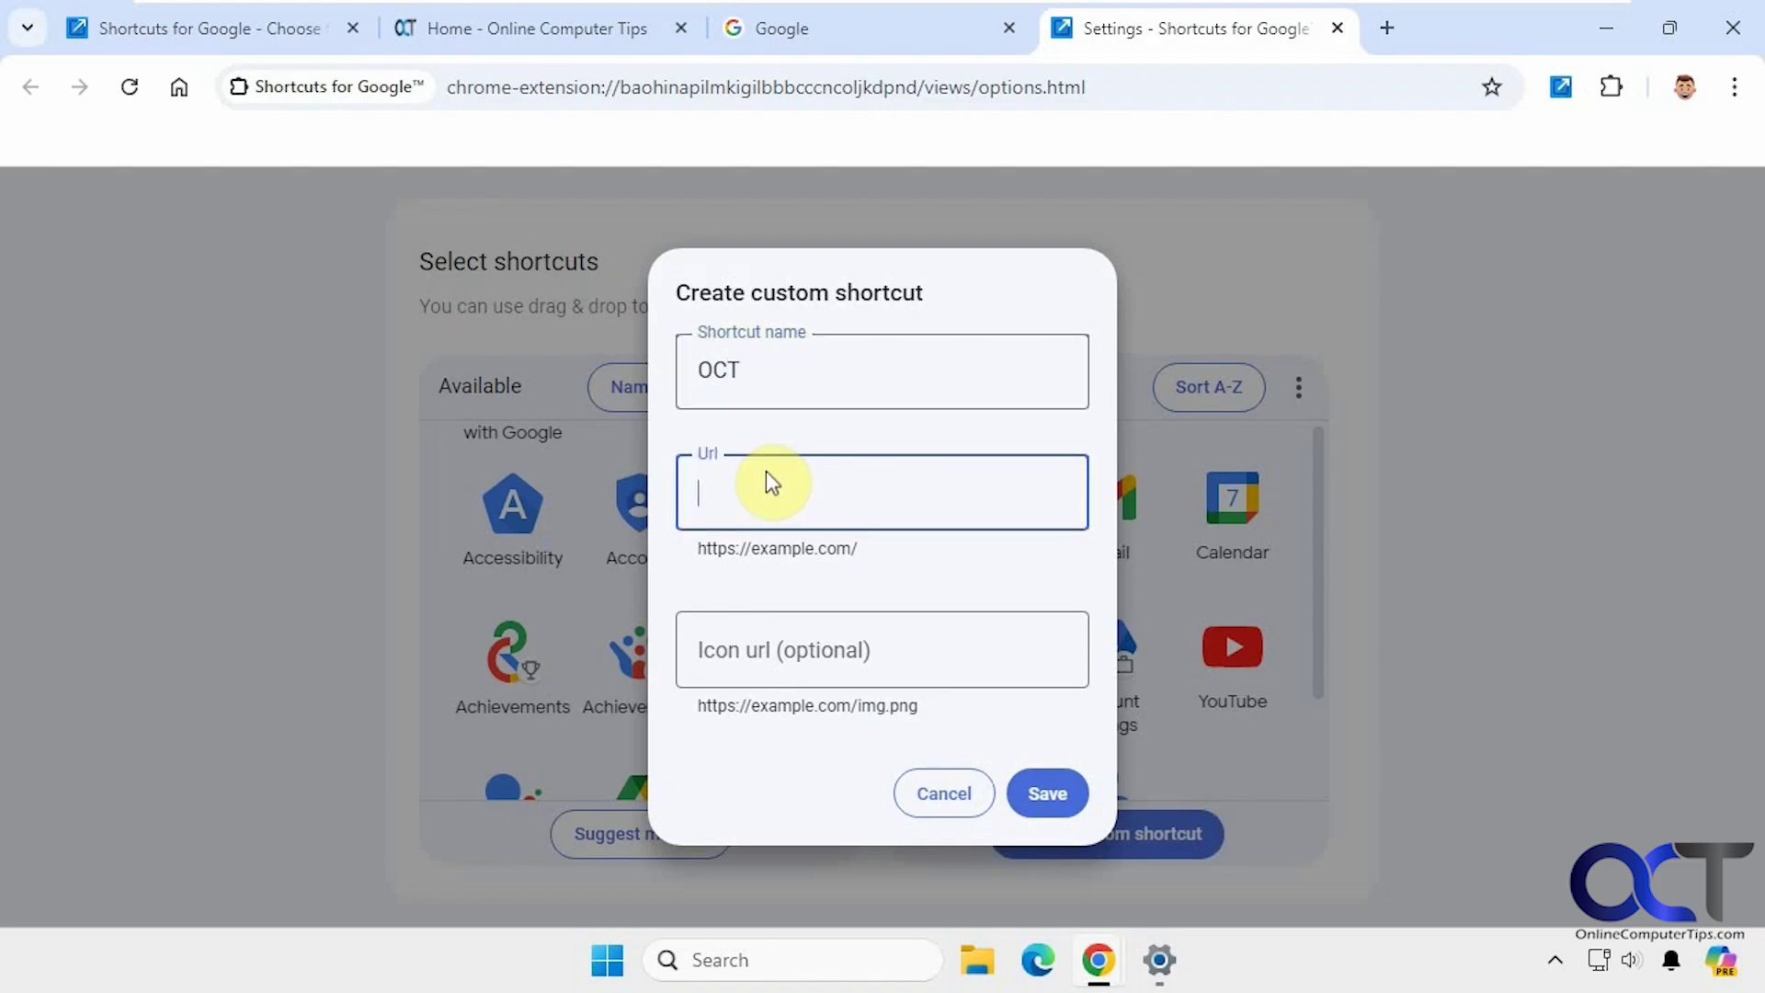
text(http://onlinecomputertips.com)
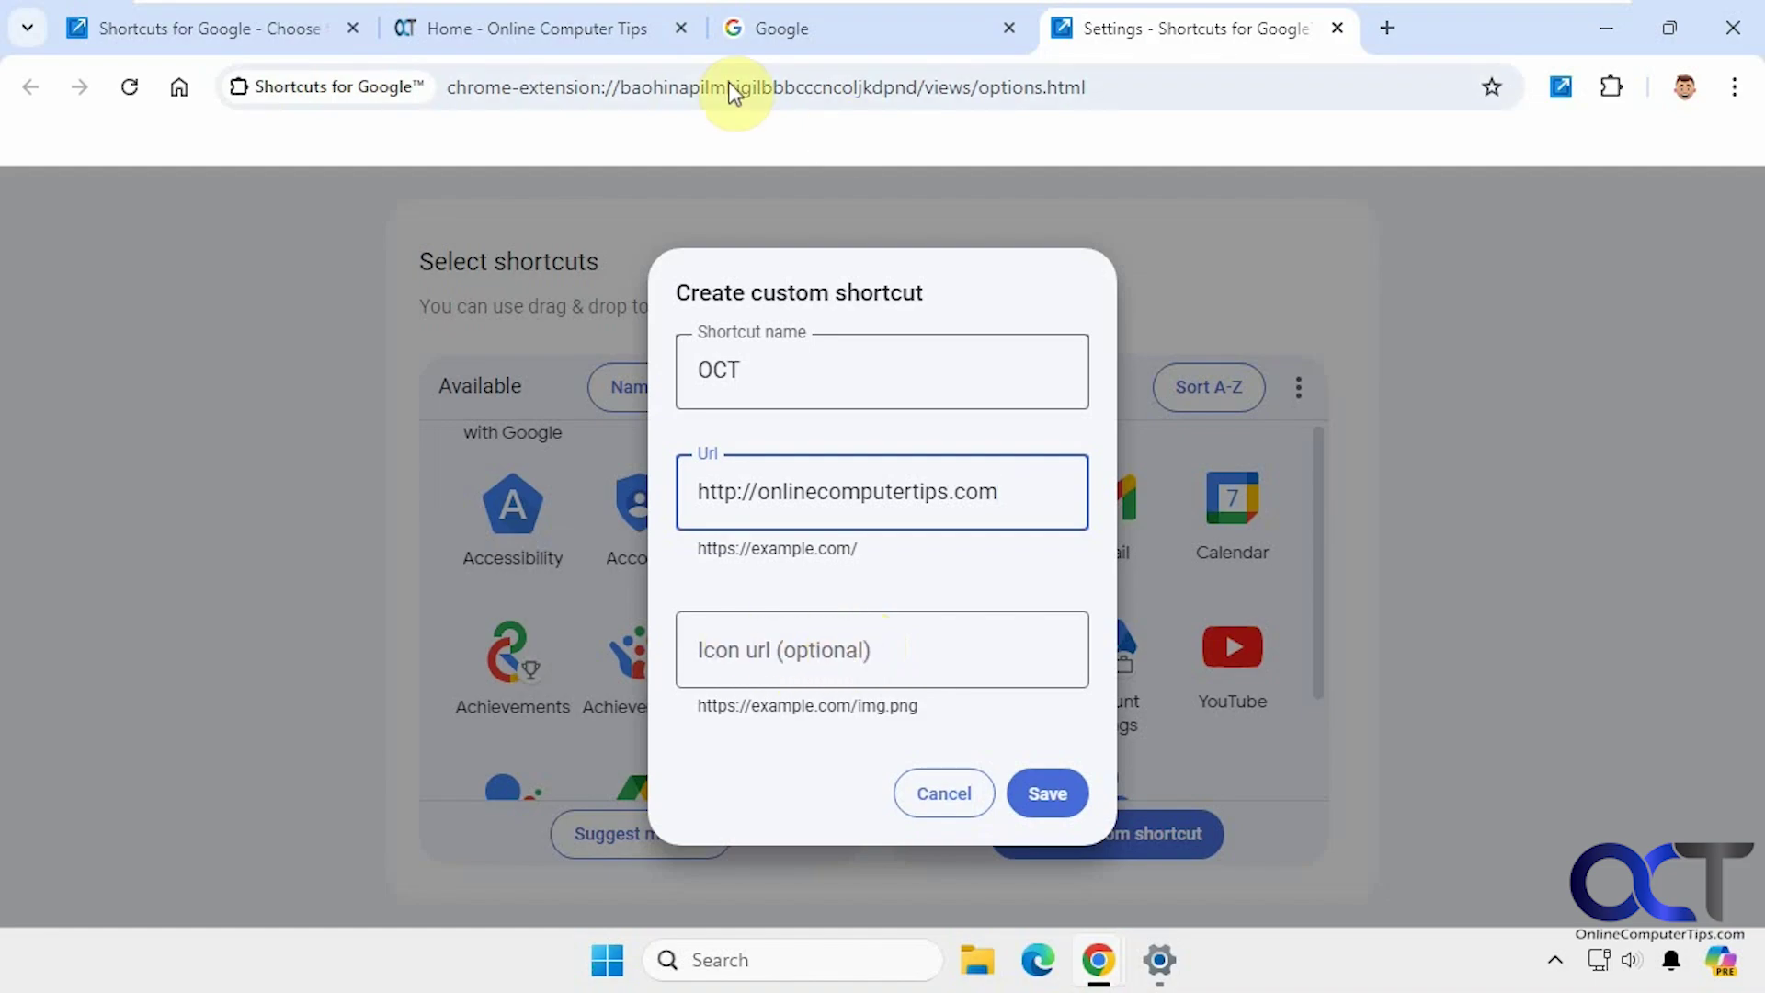
- Copy the Online Computer Tips logo's image address, paste it as the Icon url, and save OCT
click(571, 35)
right_click(168, 239)
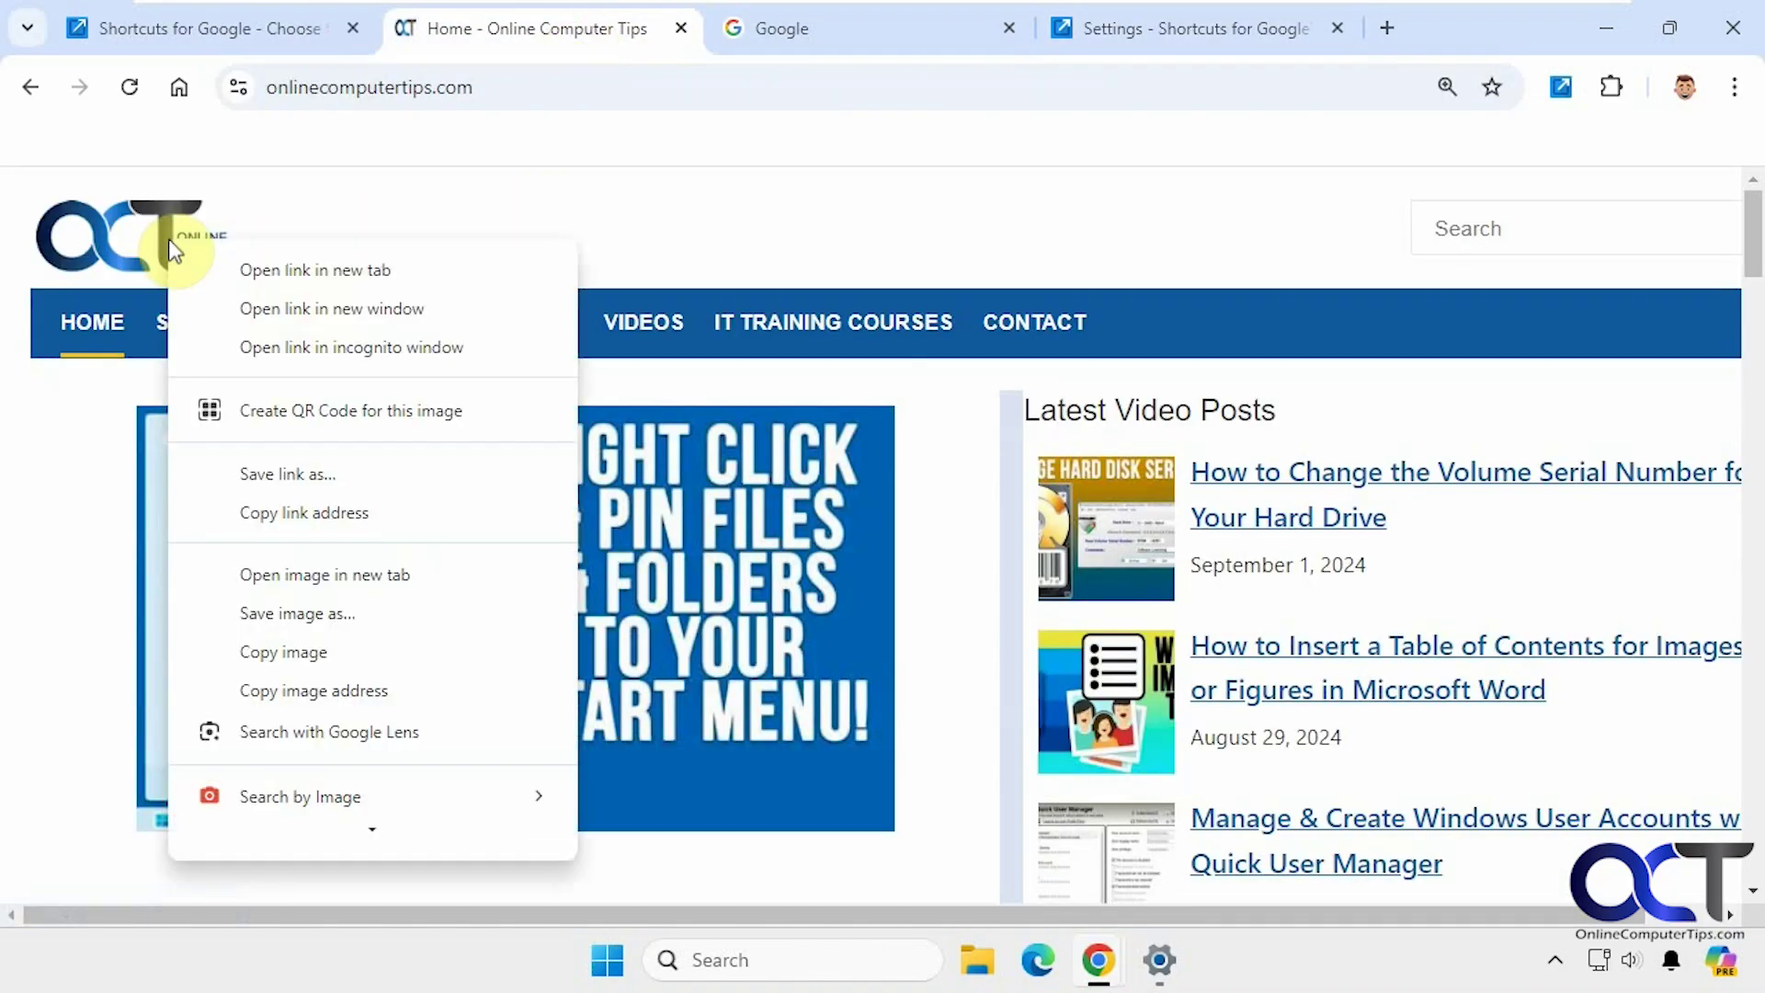
click(292, 649)
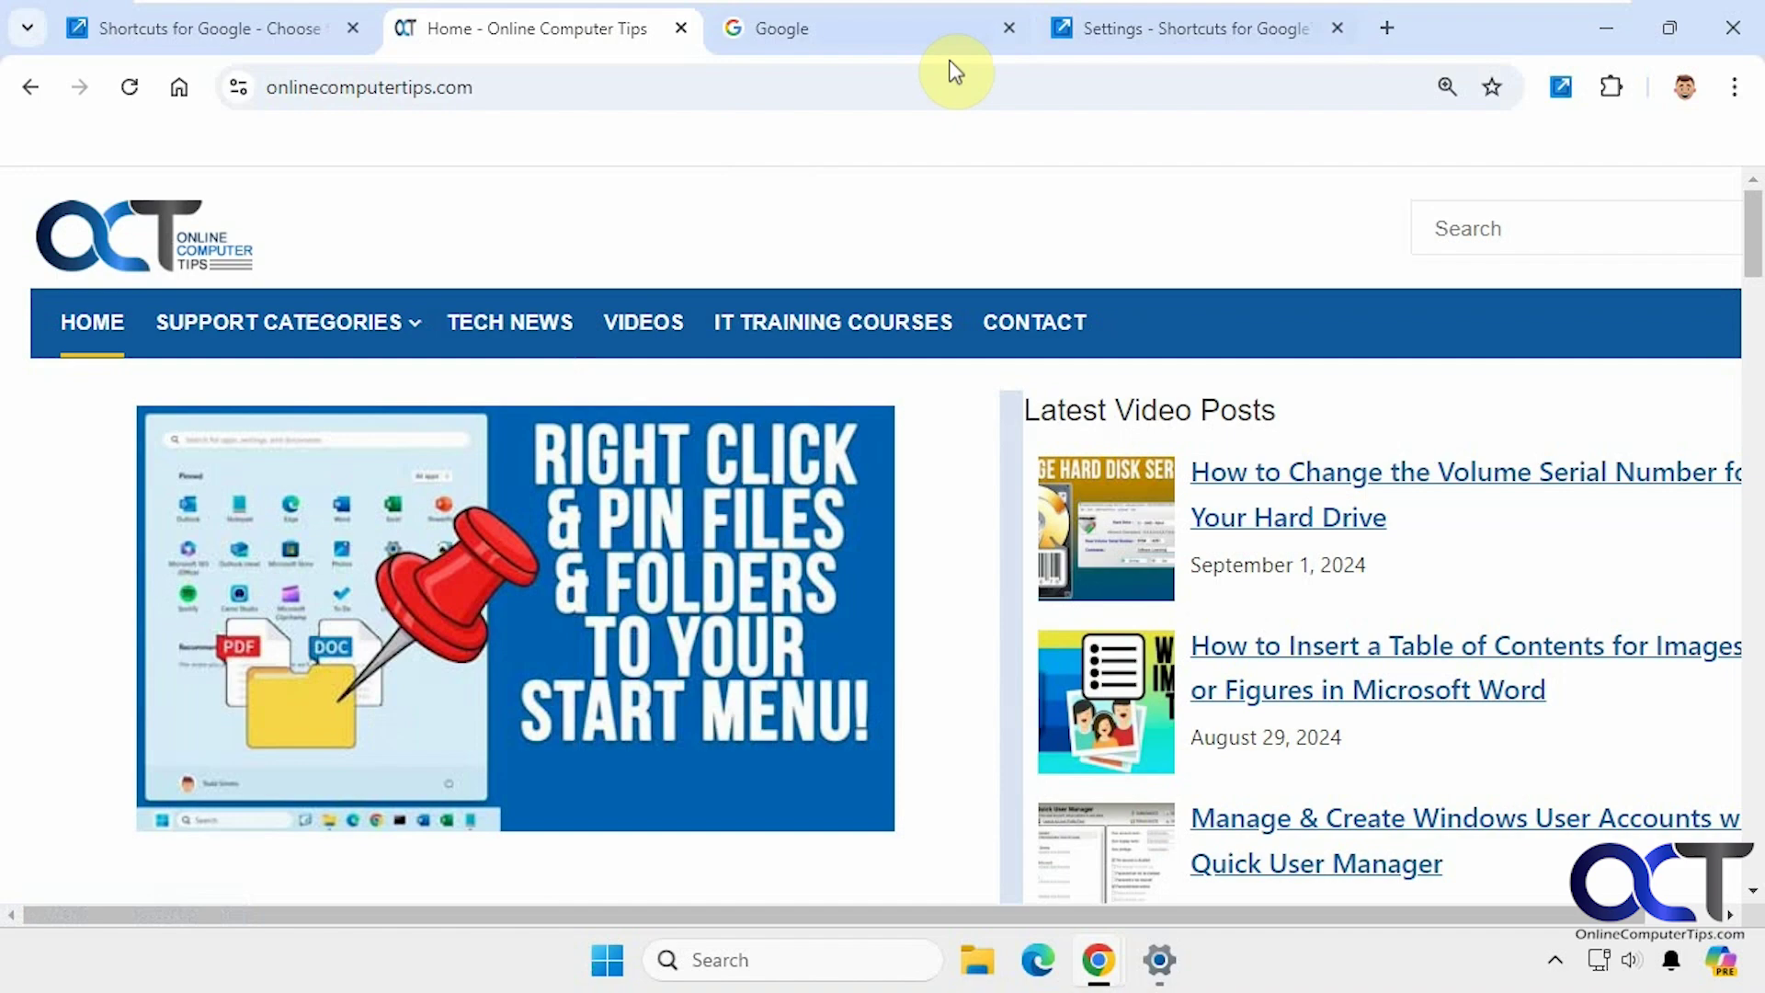
click(1112, 23)
click(960, 646)
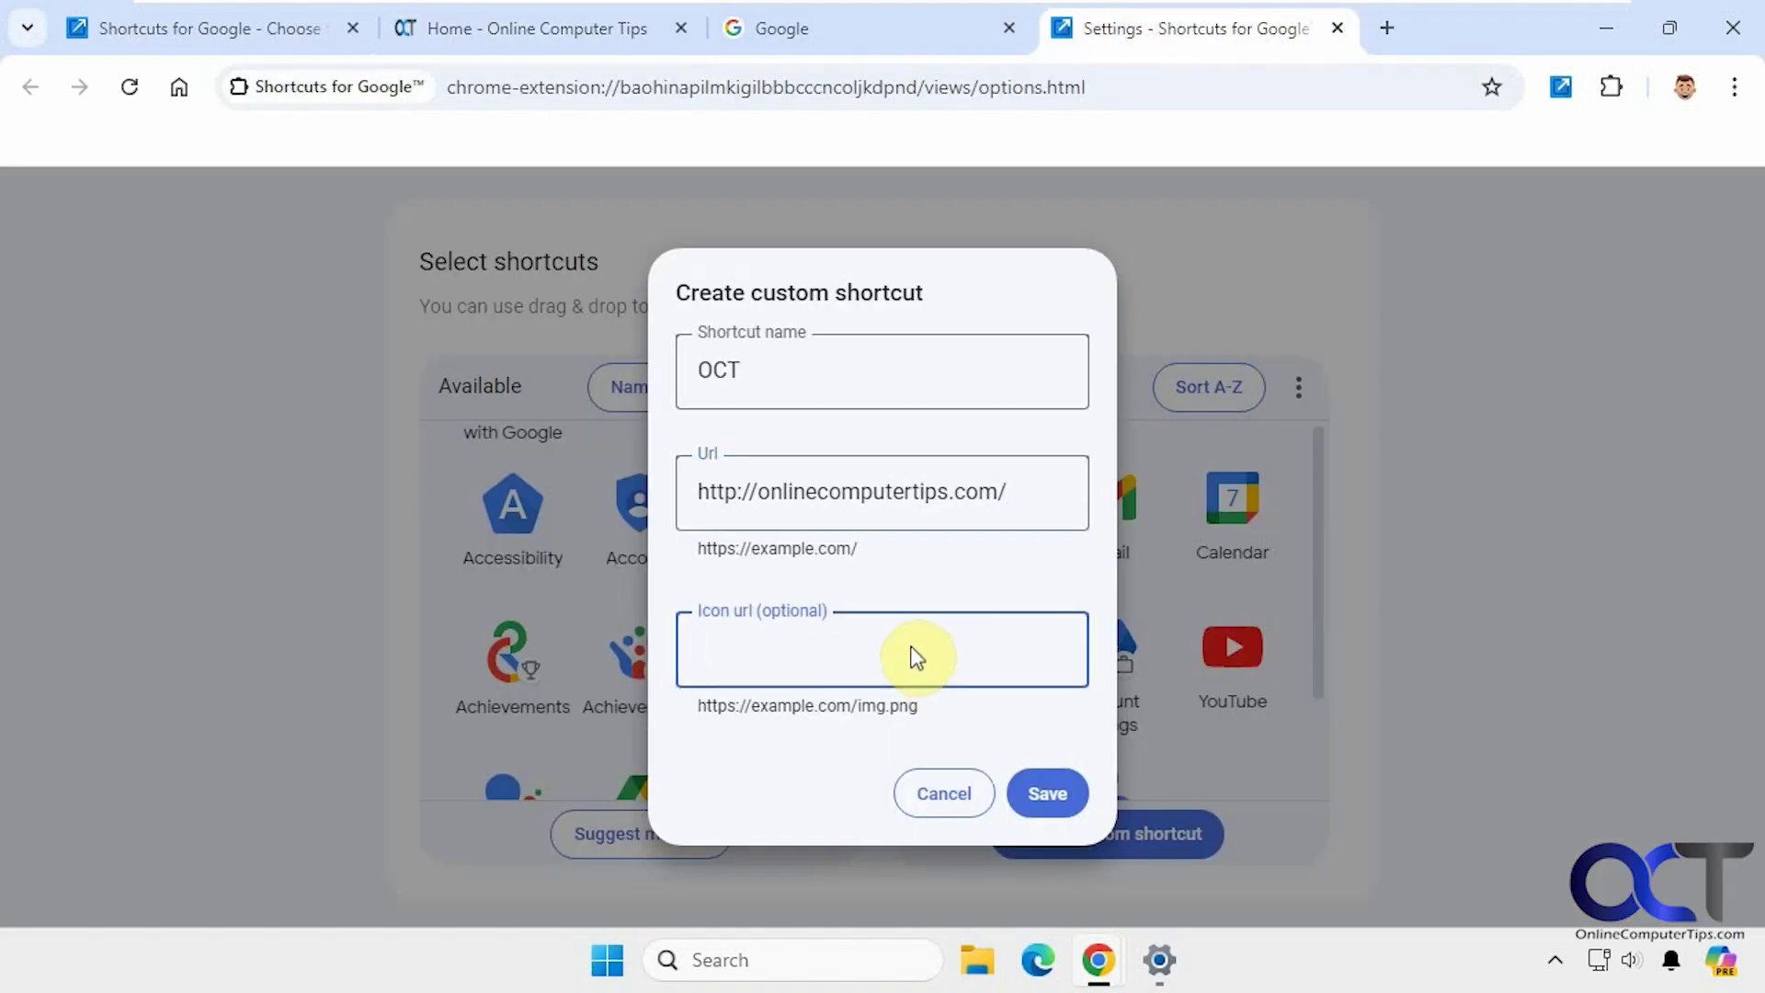
text(-content/uploads/2021/10/logo2a.gif)
drag(856, 649, 535, 669)
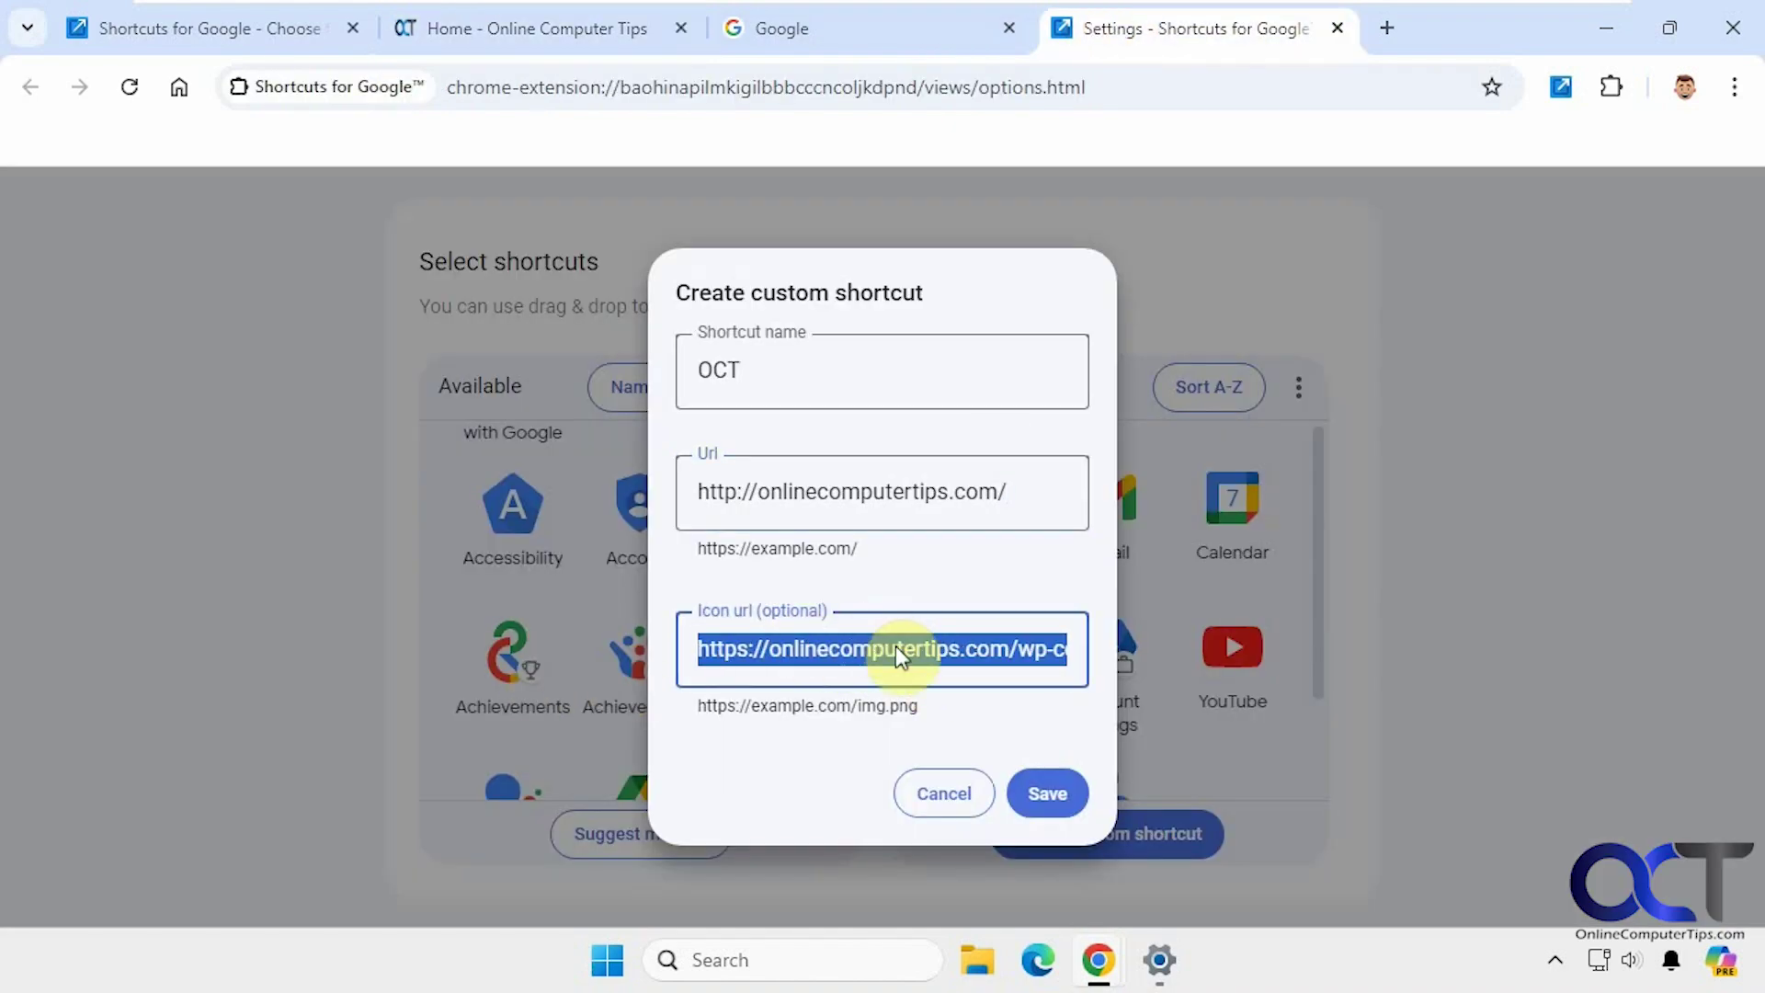
click(866, 645)
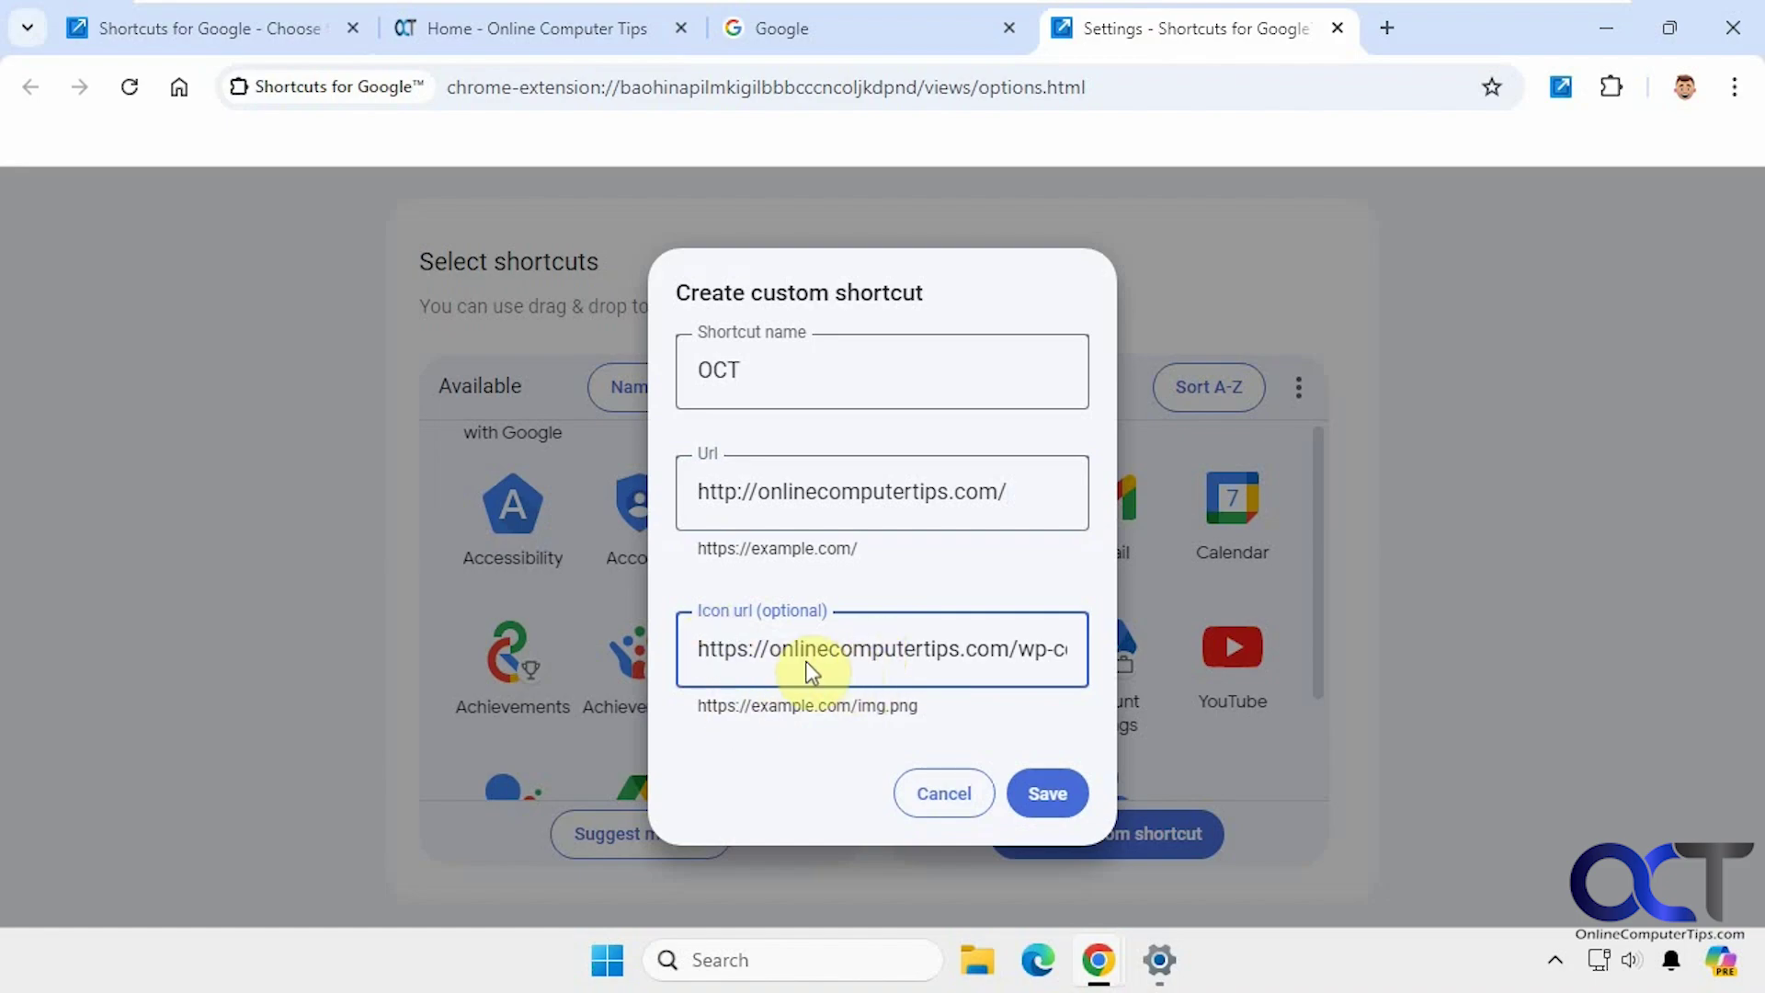
click(1033, 784)
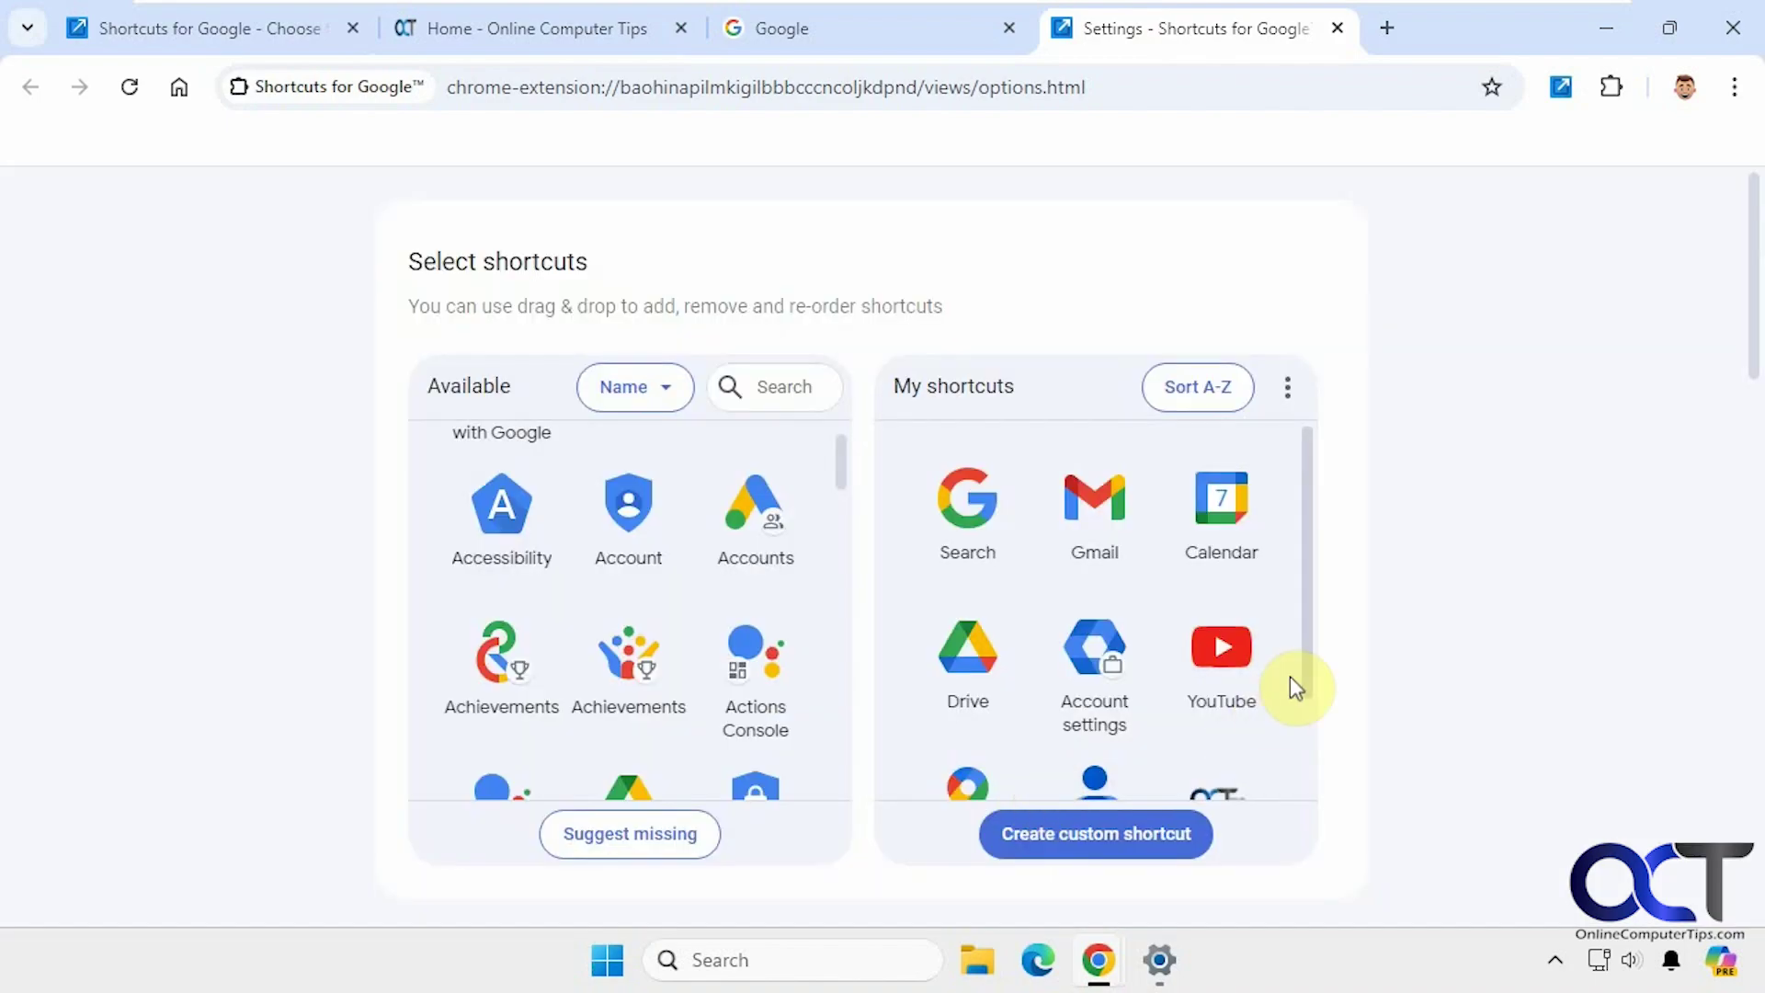
- Open the extension launcher on the Google homepage to see the new OCT shortcut
scroll(1297, 680, down, 2)
scroll(1308, 754, up, 2)
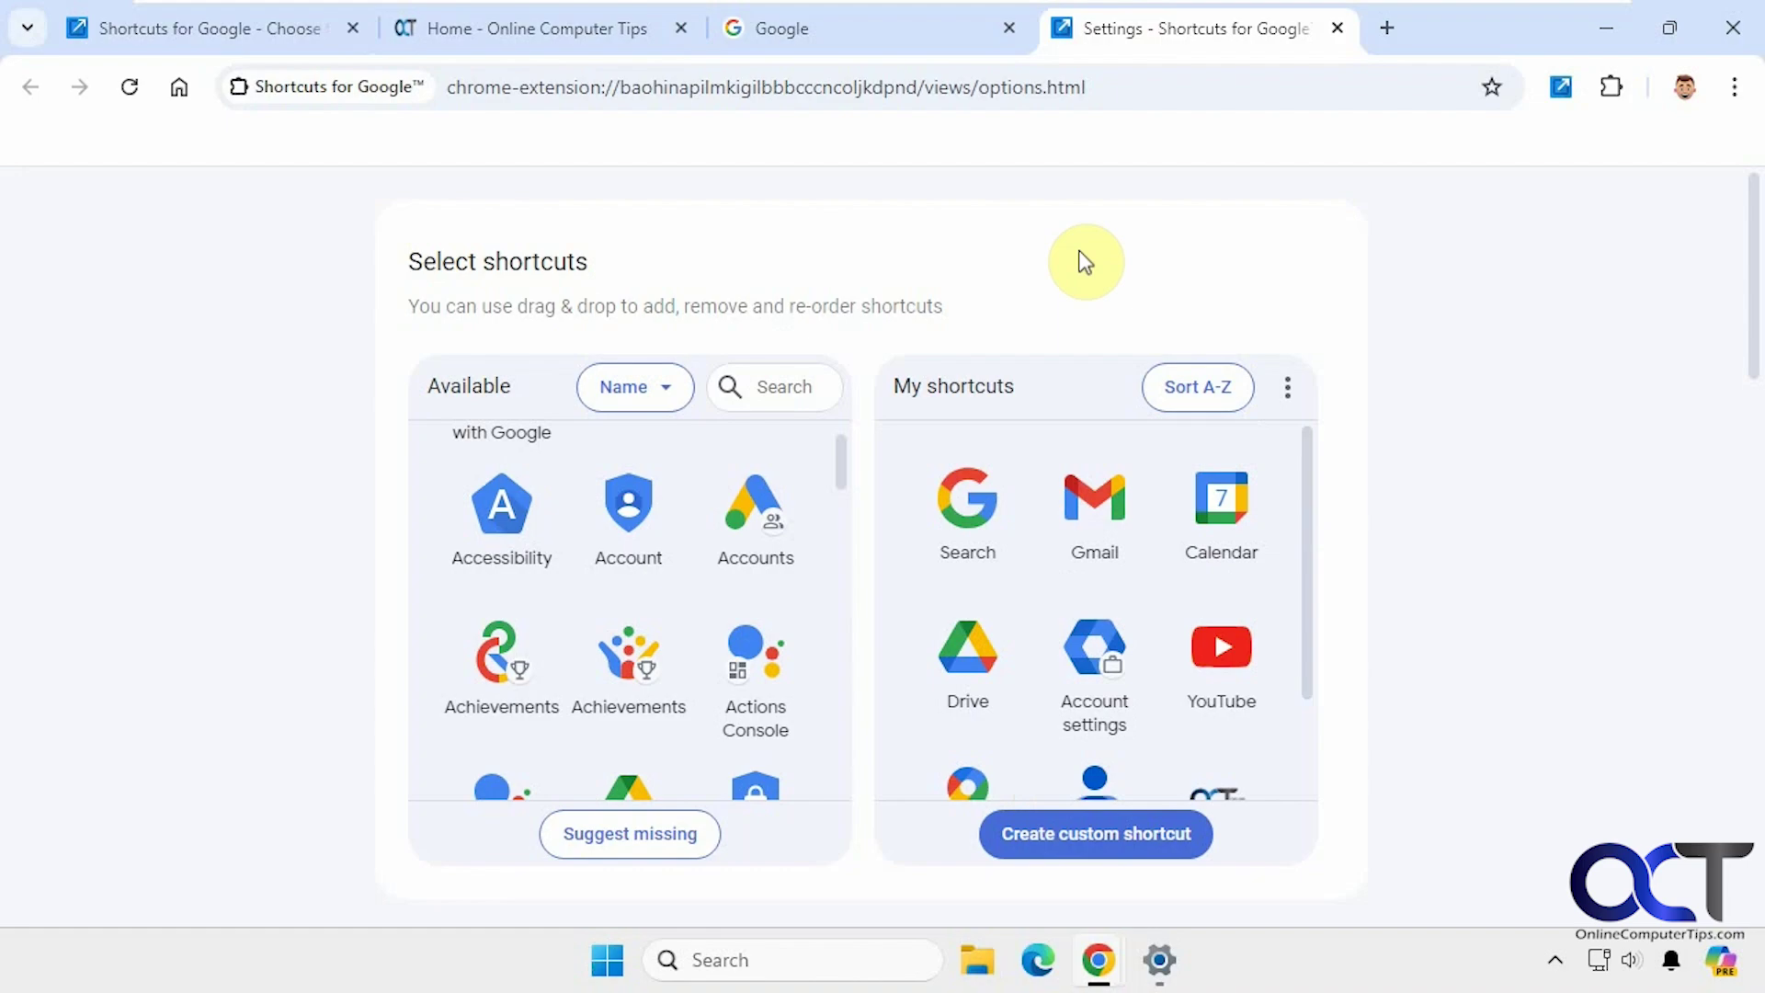
click(914, 41)
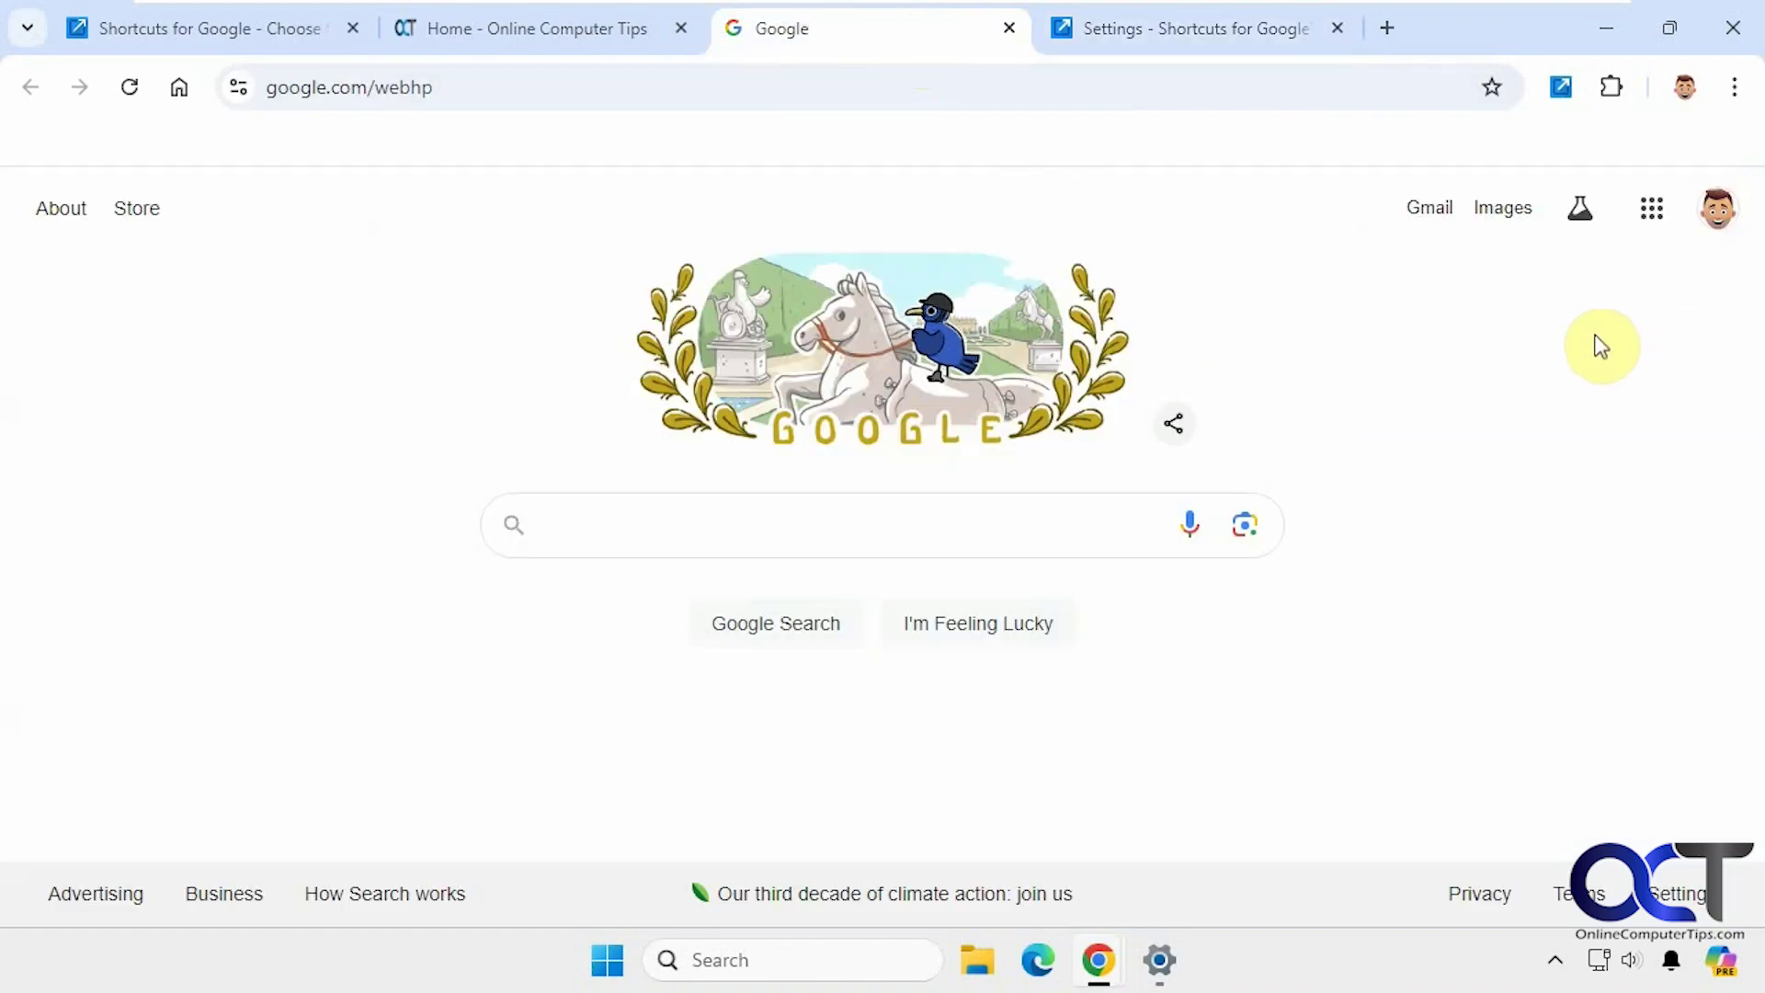
click(1561, 86)
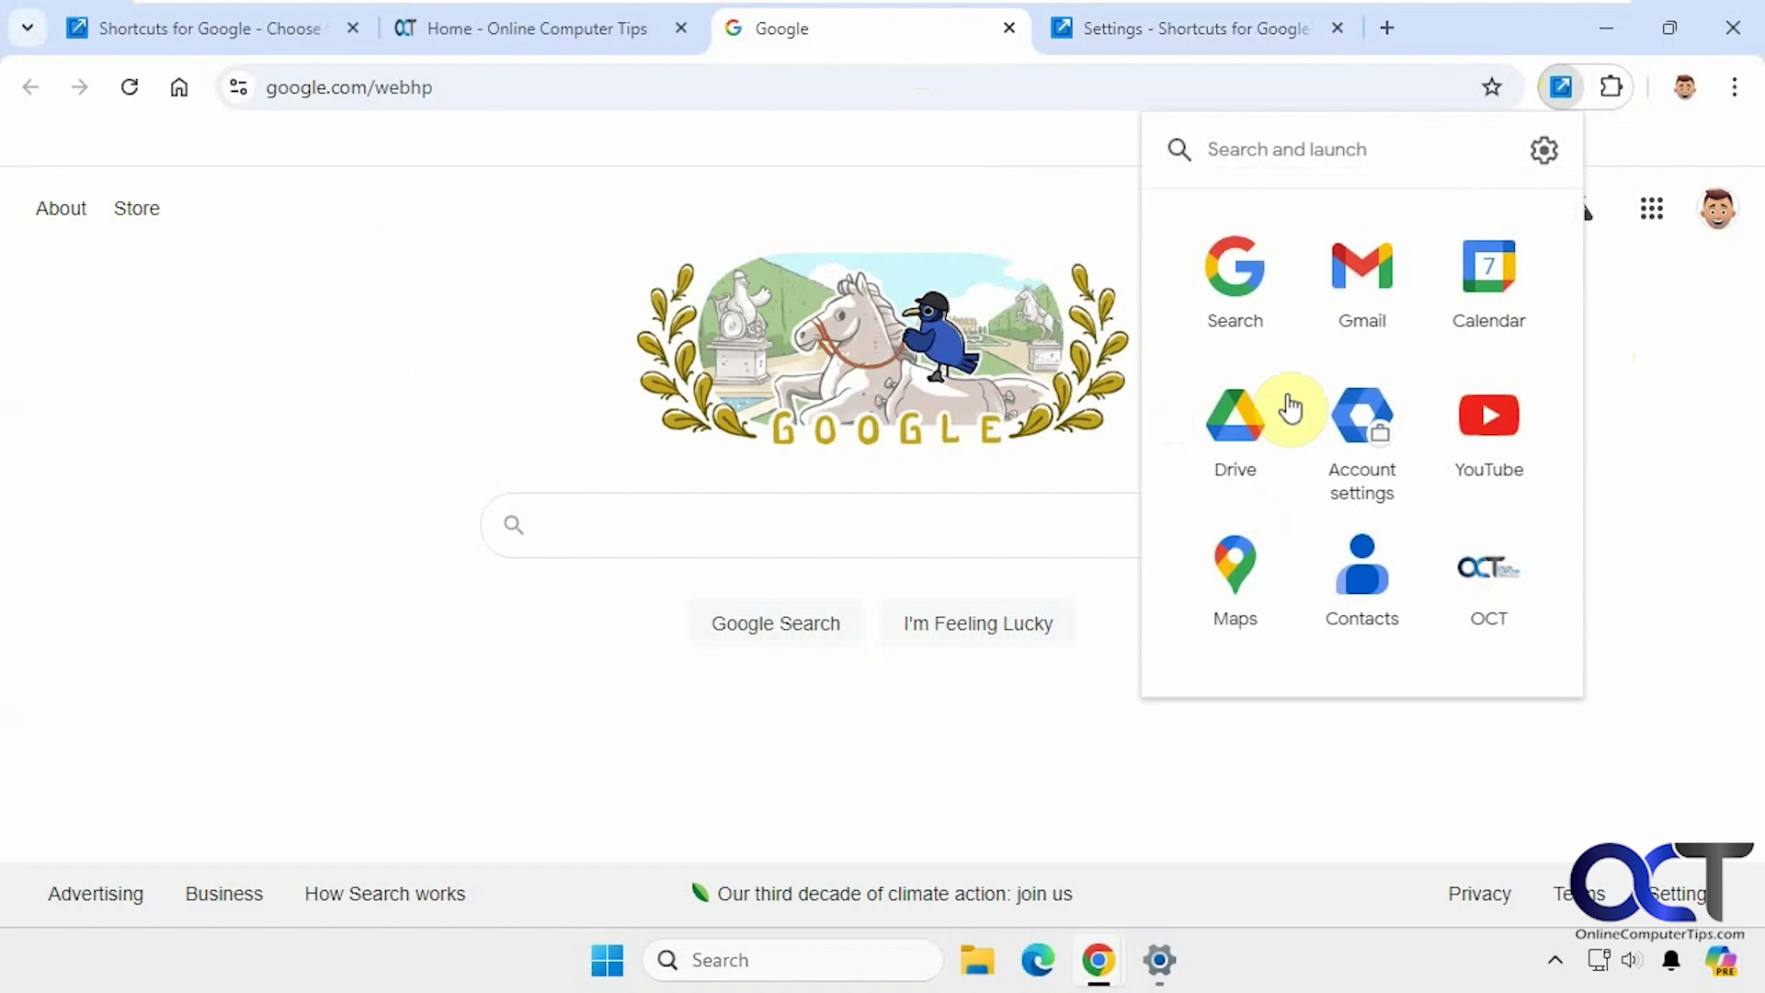
- Launch the OCT shortcut in a new tab, then close that duplicate tab
click(1486, 591)
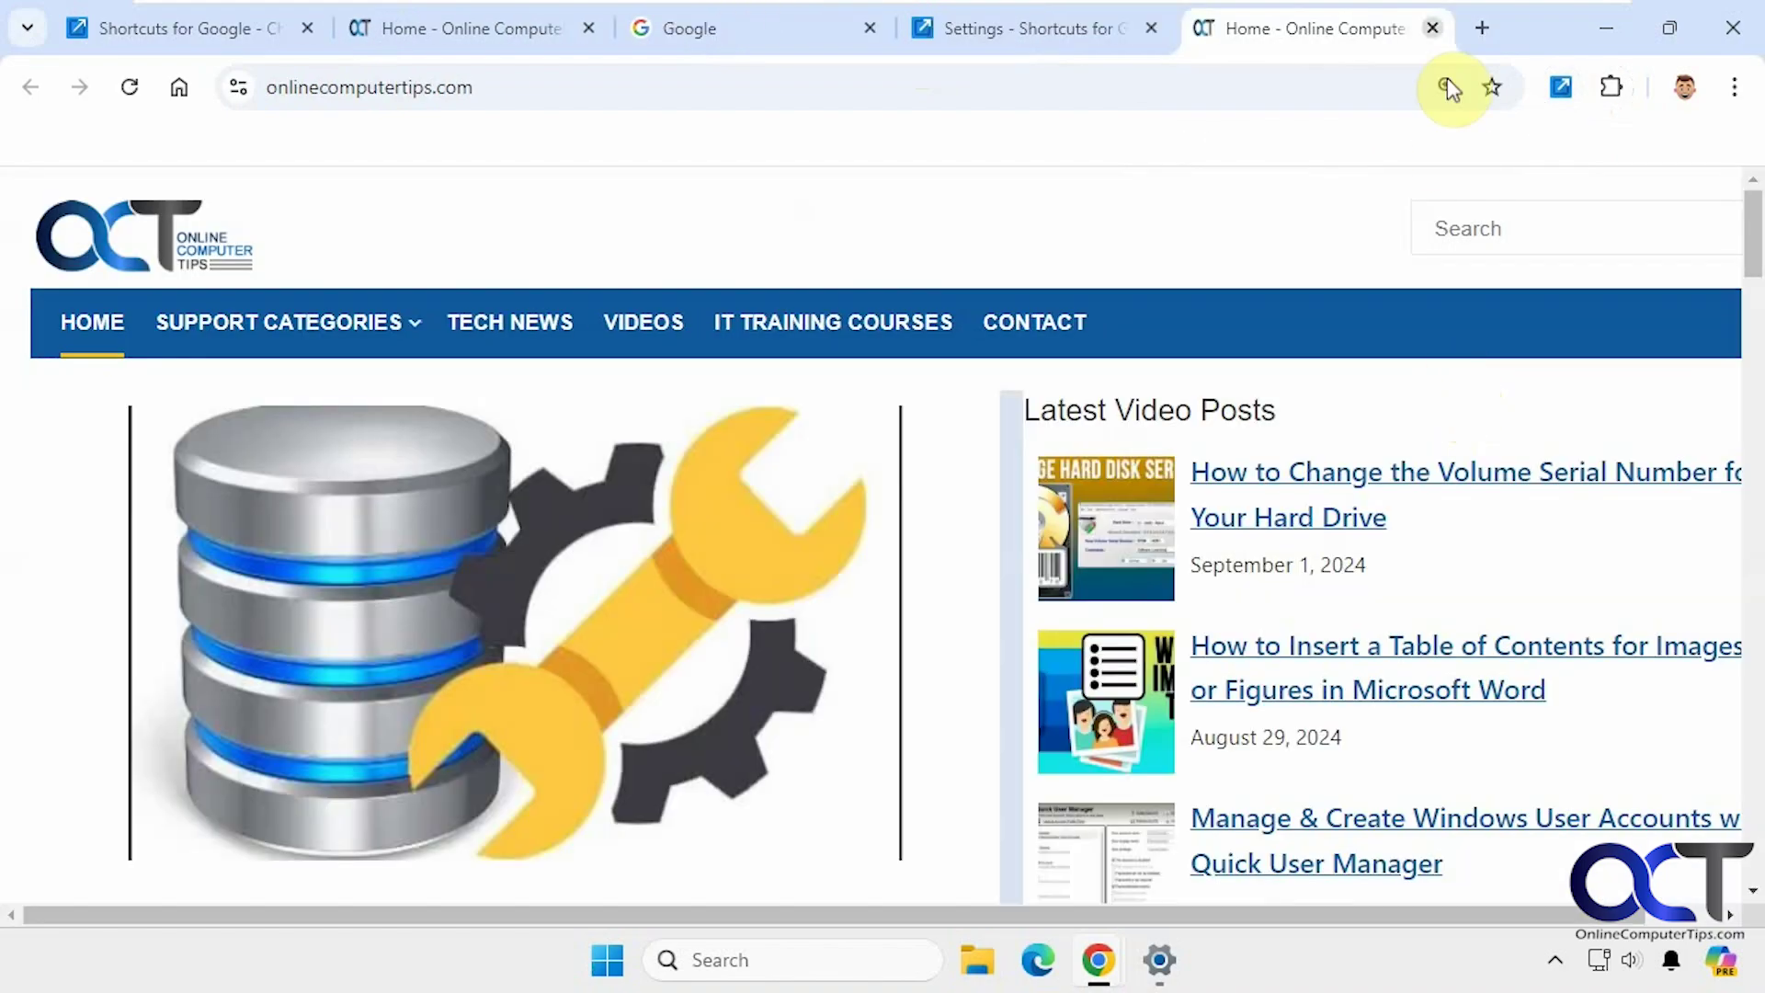
click(1433, 27)
click(827, 37)
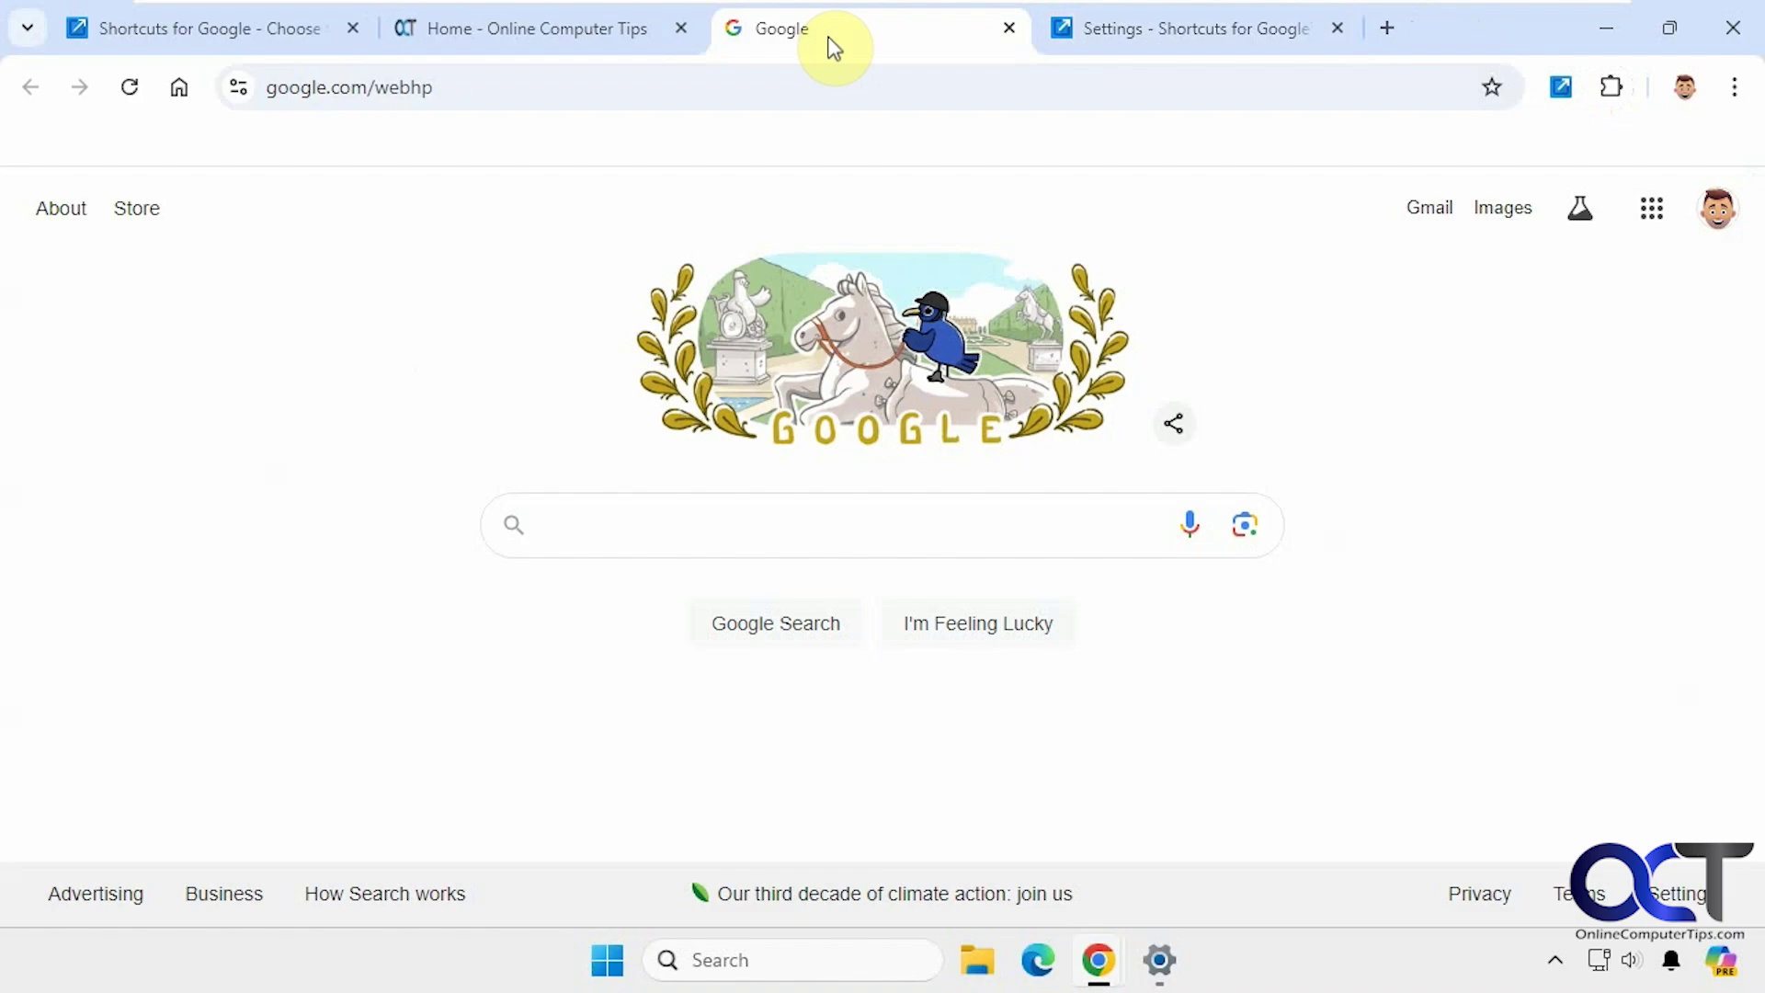
- Compare with Google's own apps panel, view the launcher over the site, and return to settings
click(1653, 211)
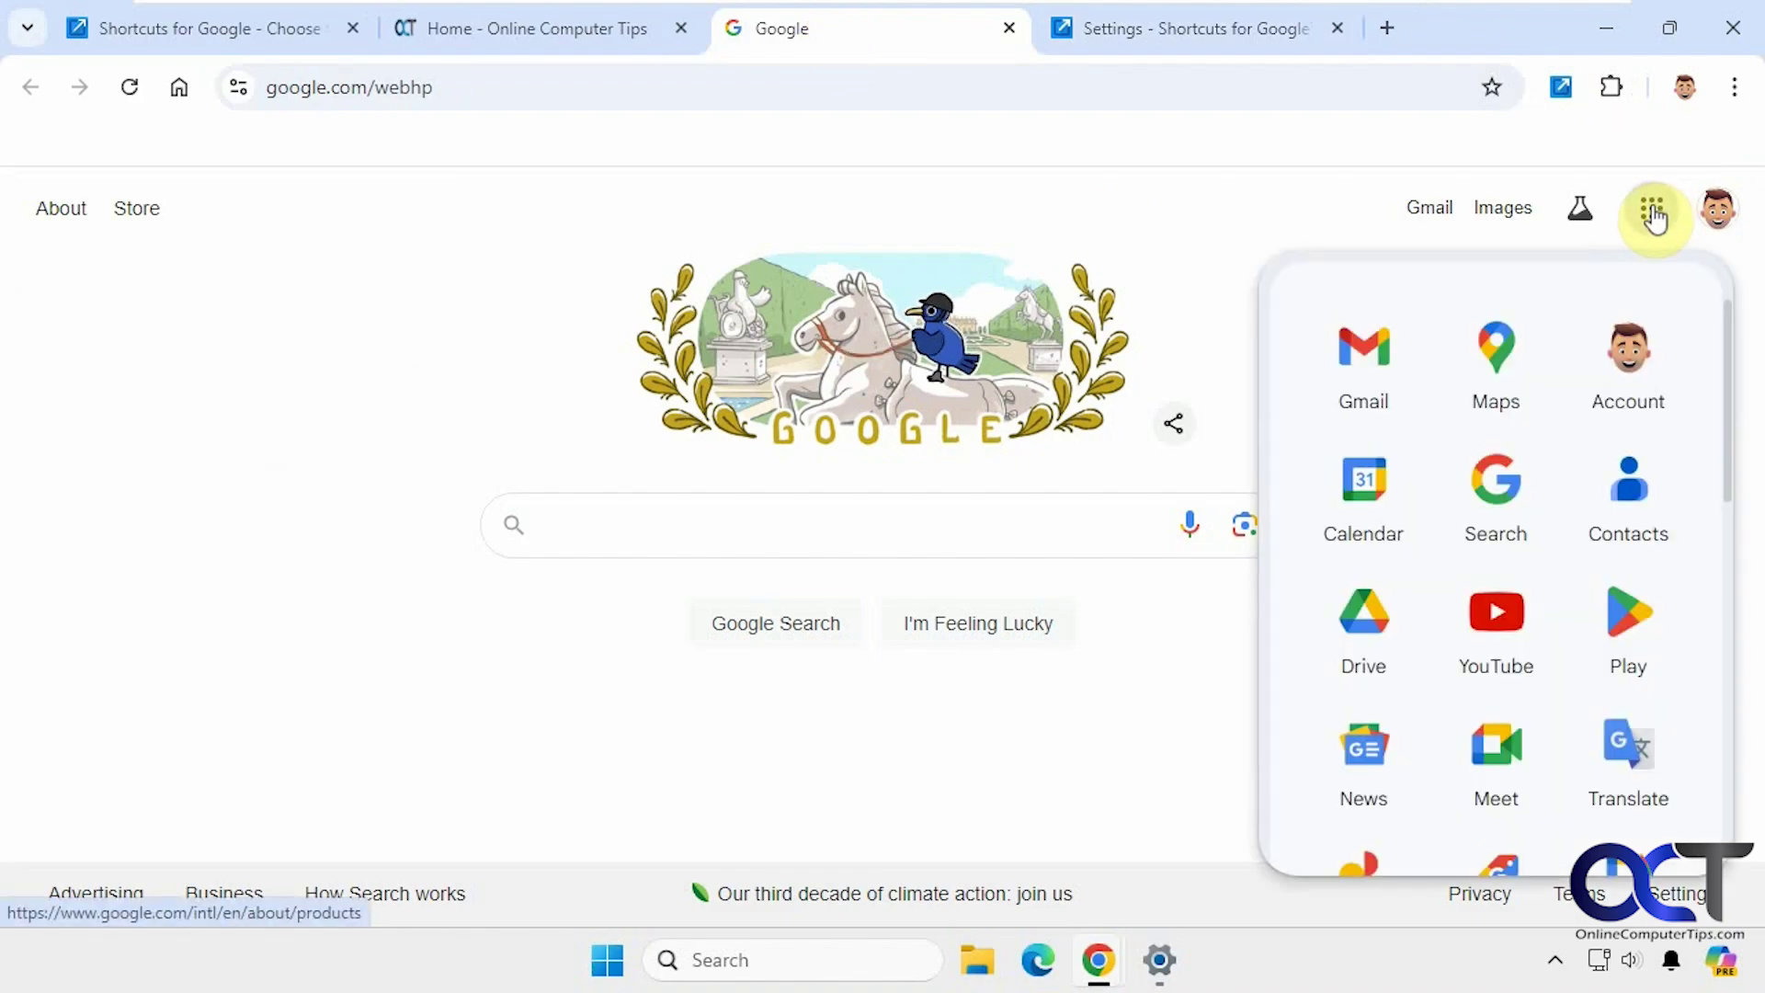
click(1652, 212)
click(561, 27)
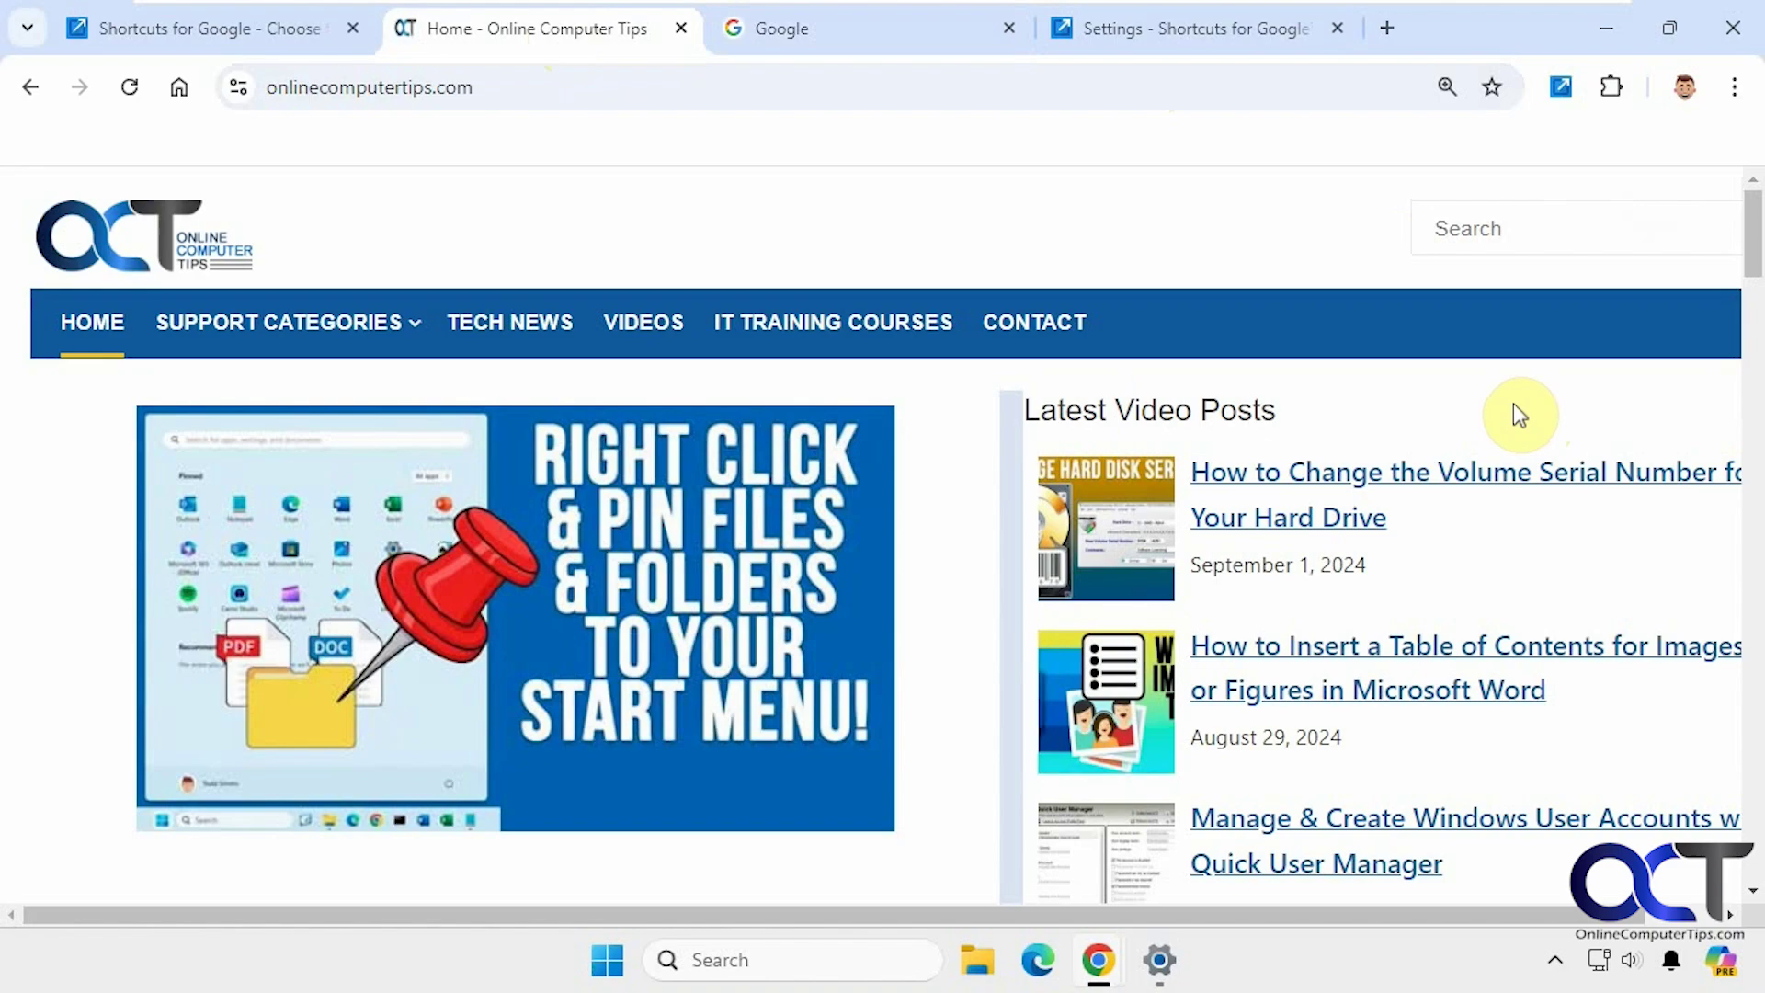
click(1559, 88)
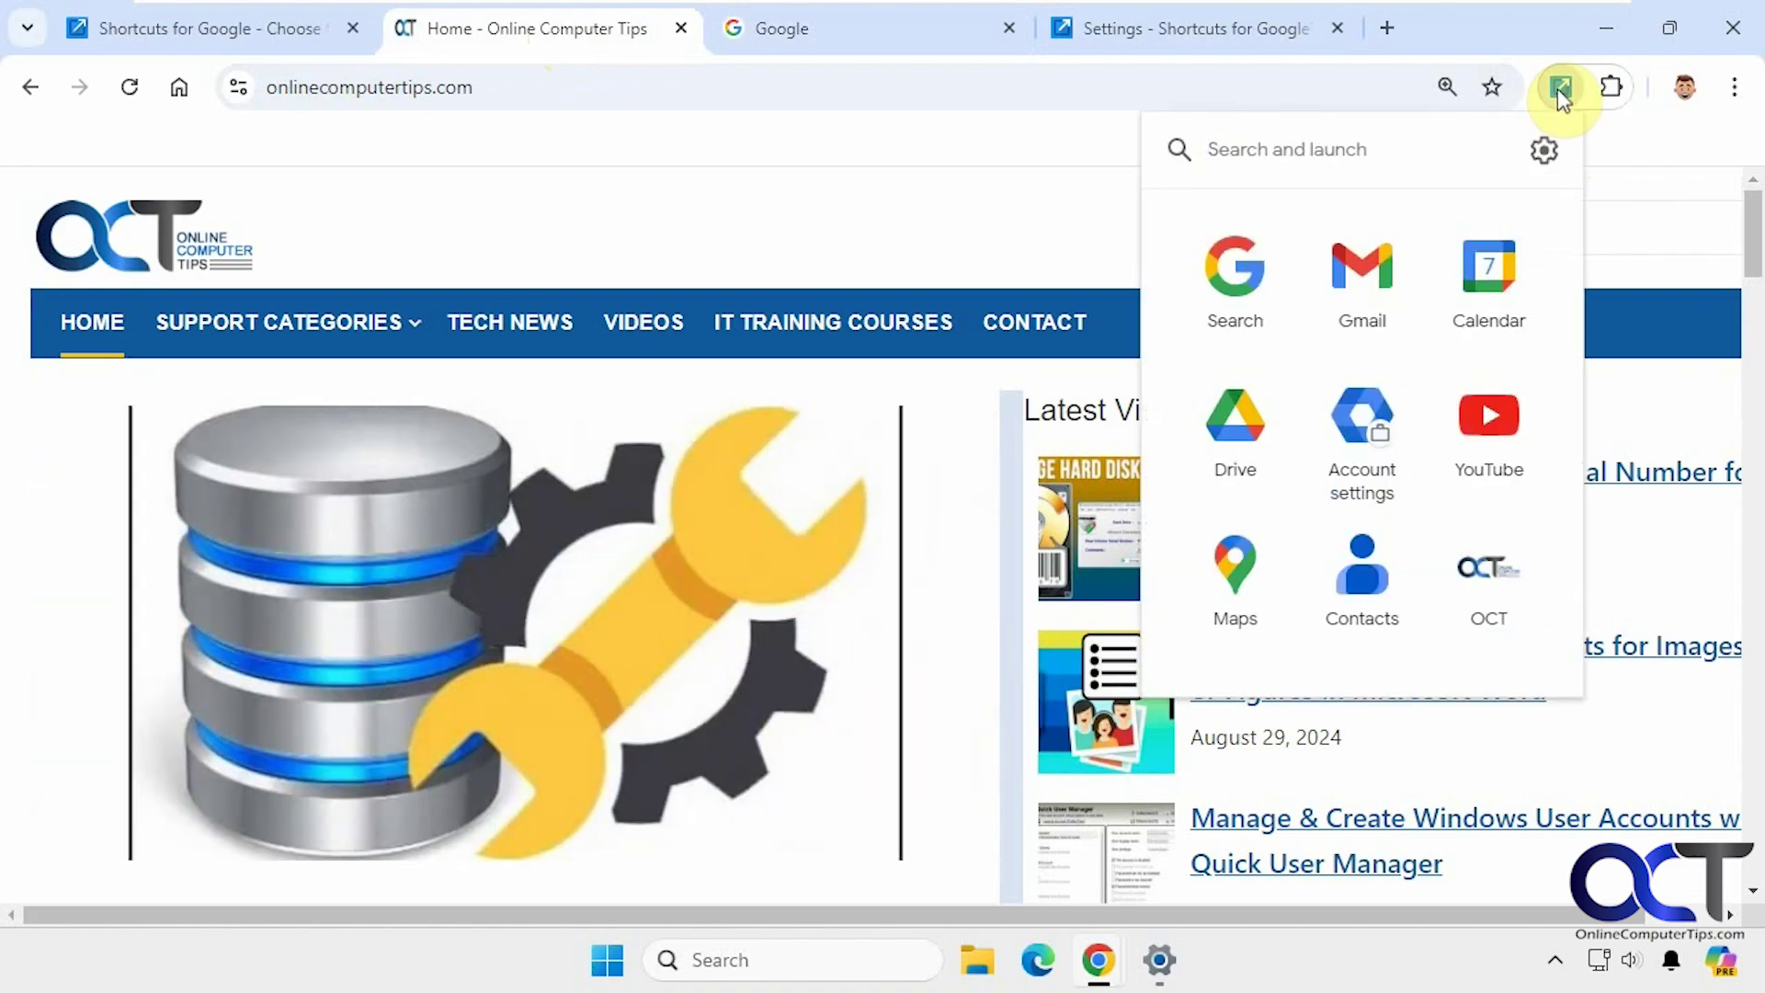
click(1170, 38)
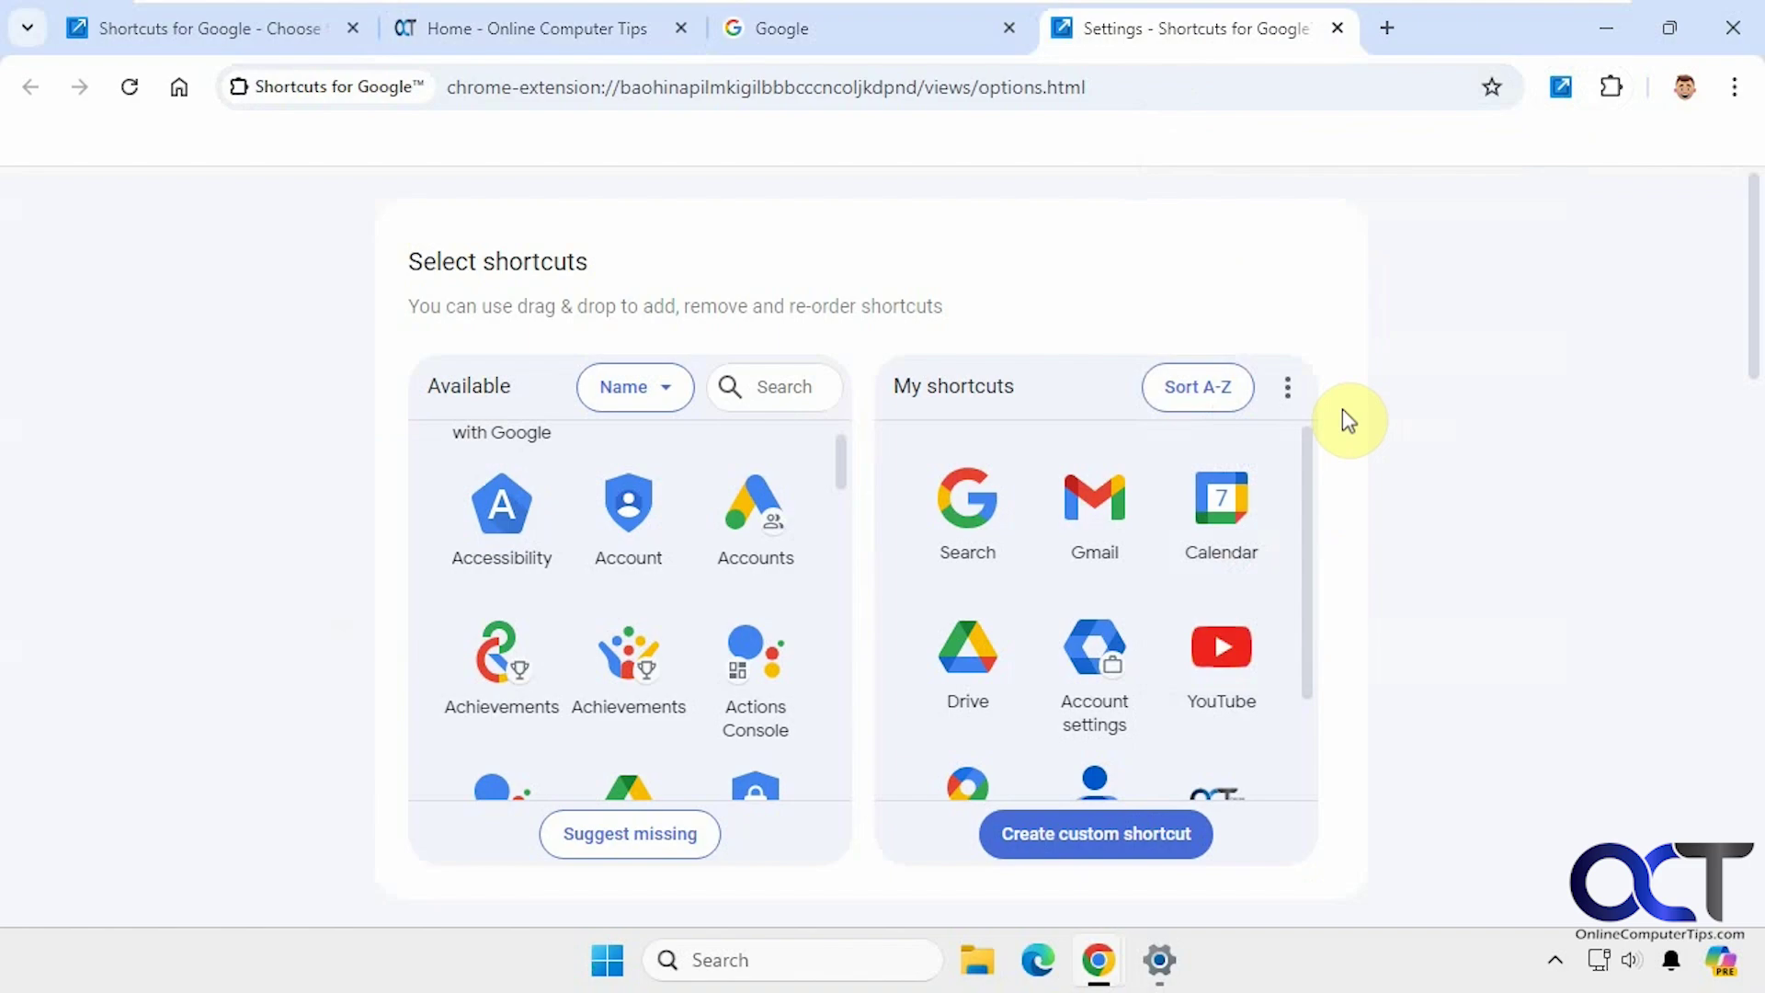
- Turn on Always use dark mode and preview the dark launcher over the Online Computer Tips site
scroll(1550, 592, down, 3)
scroll(1546, 589, down, 2)
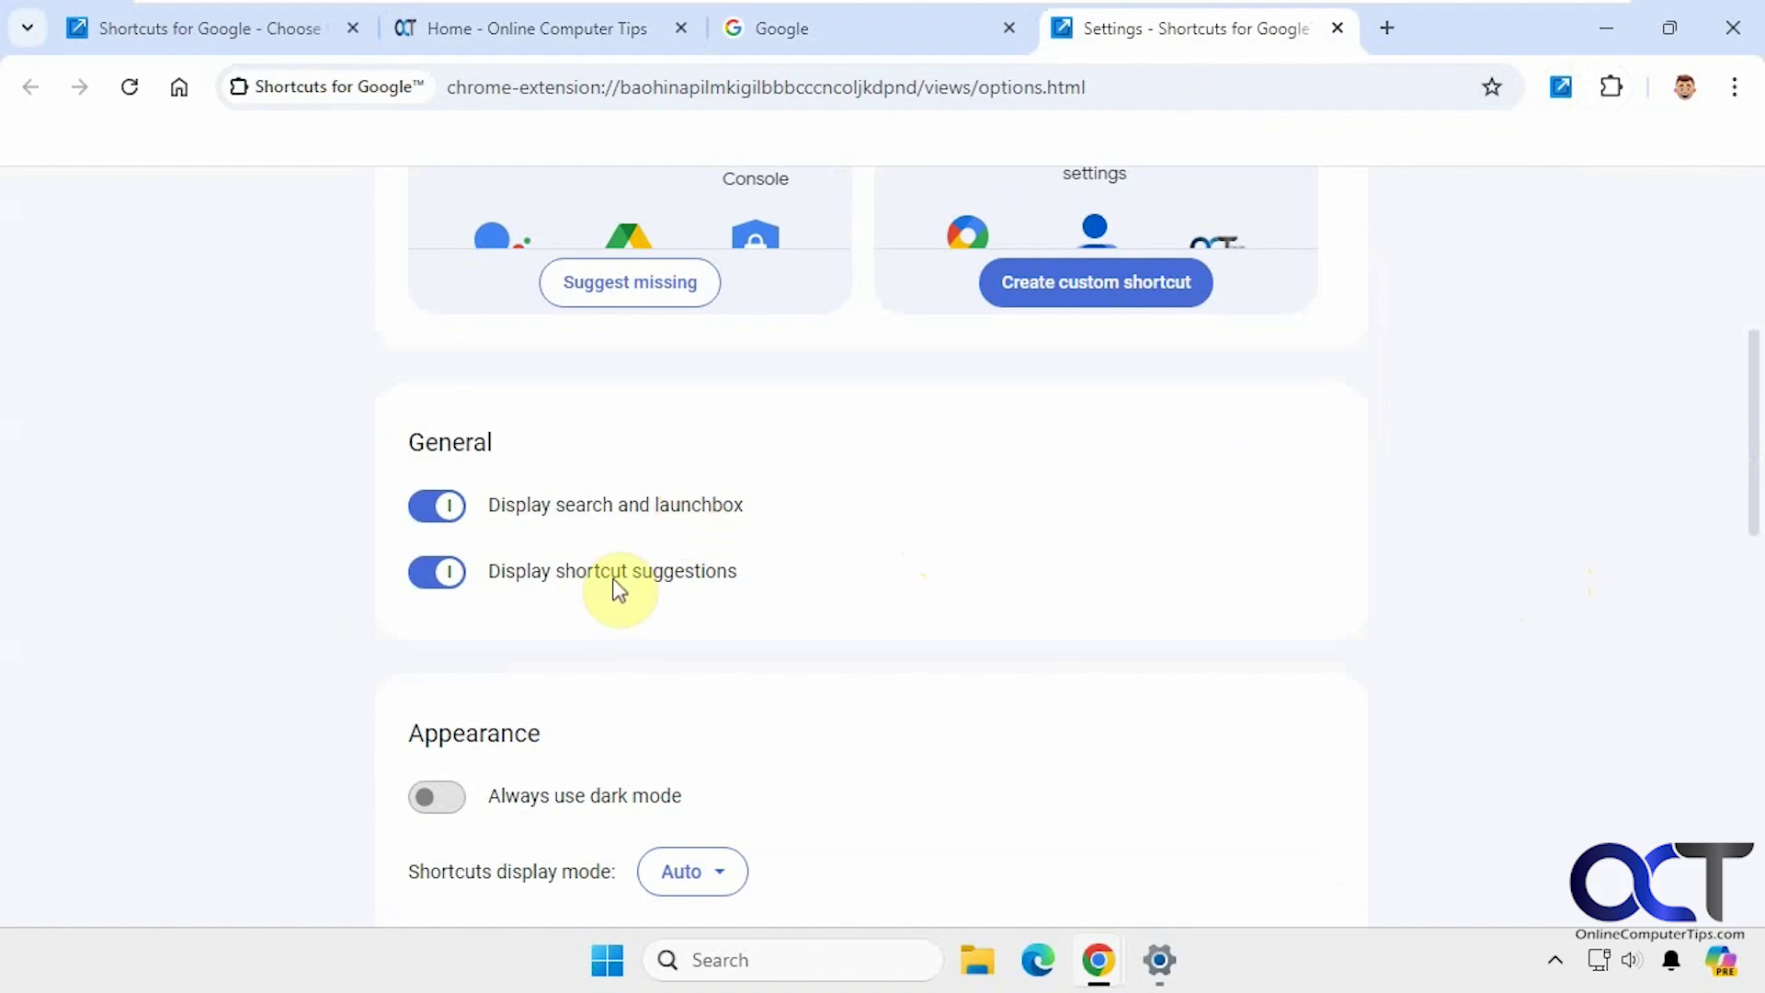
scroll(617, 589, down, 1)
click(445, 662)
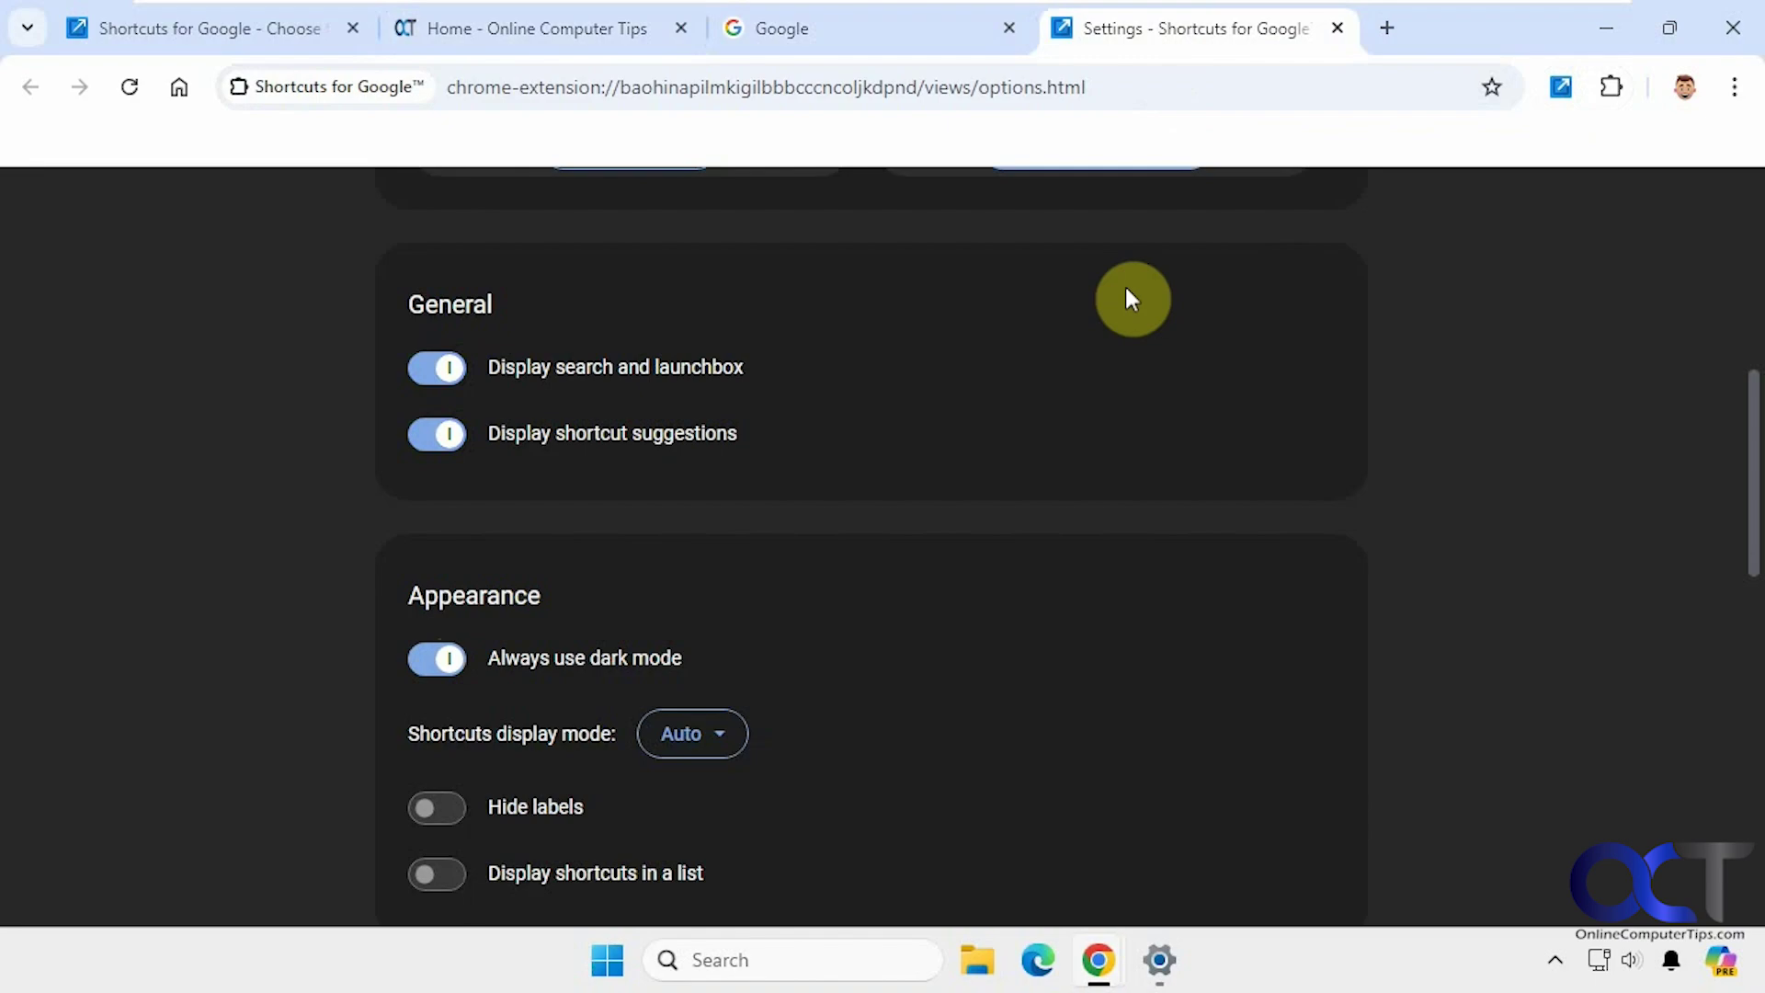
click(593, 34)
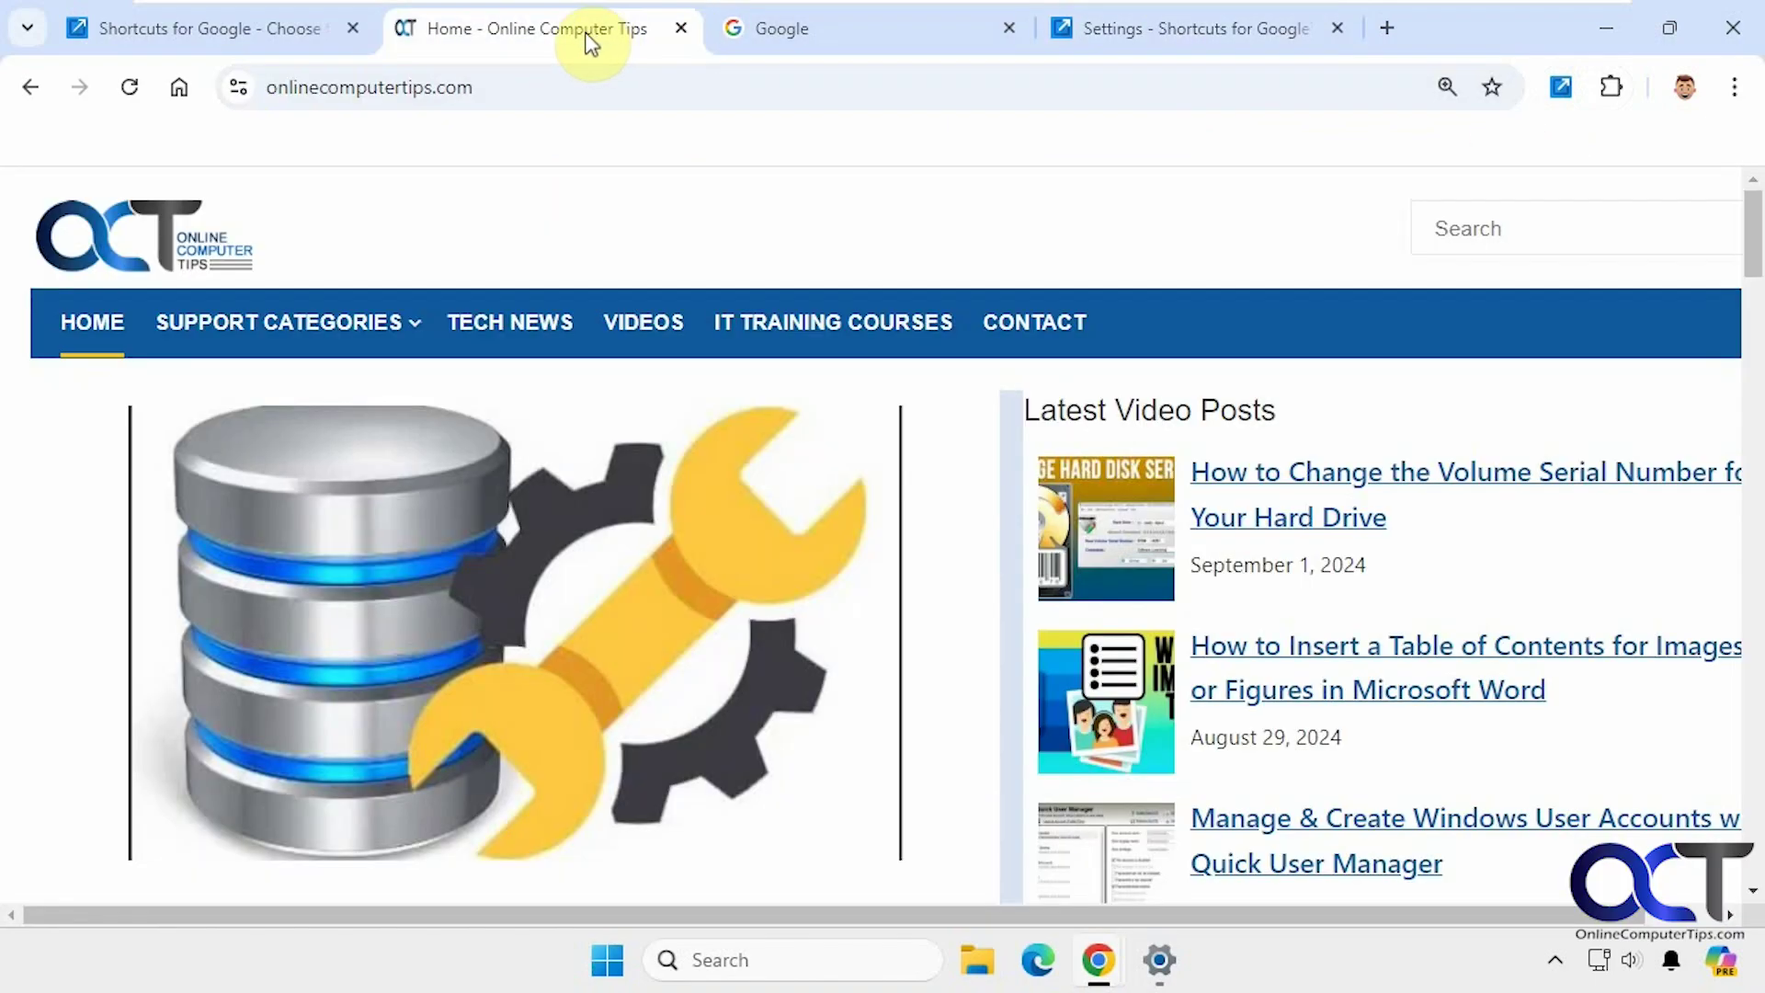
click(1562, 87)
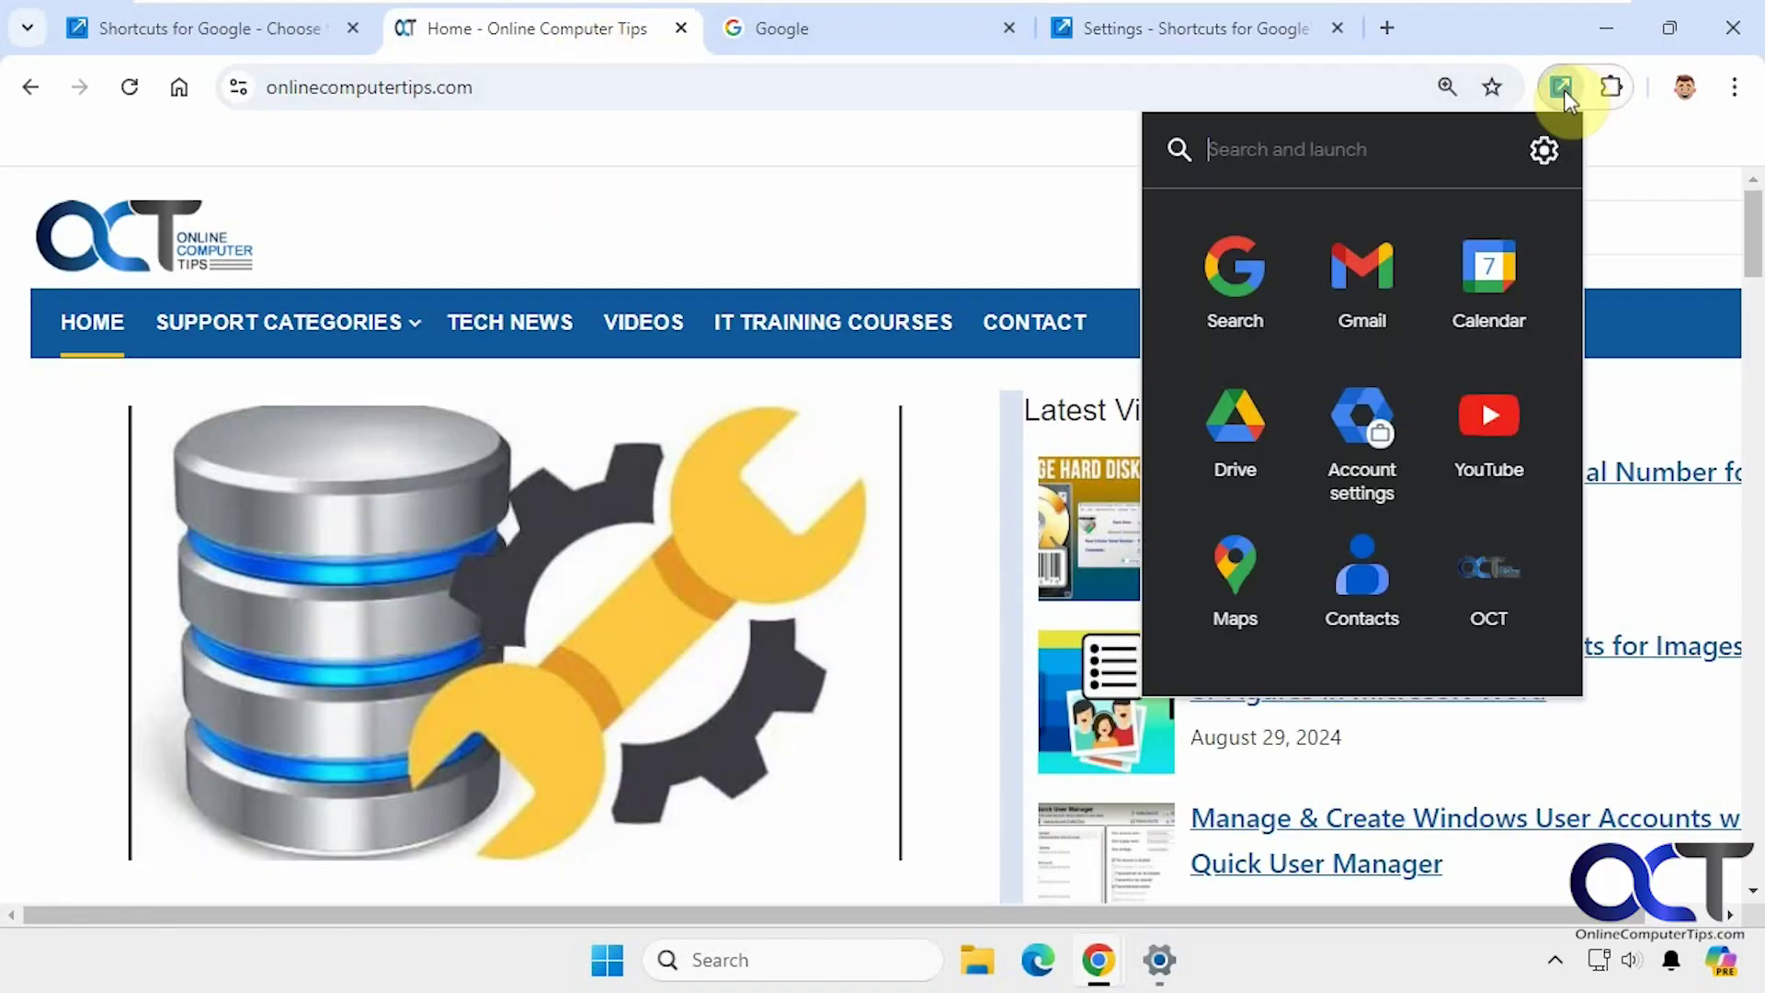
click(1204, 41)
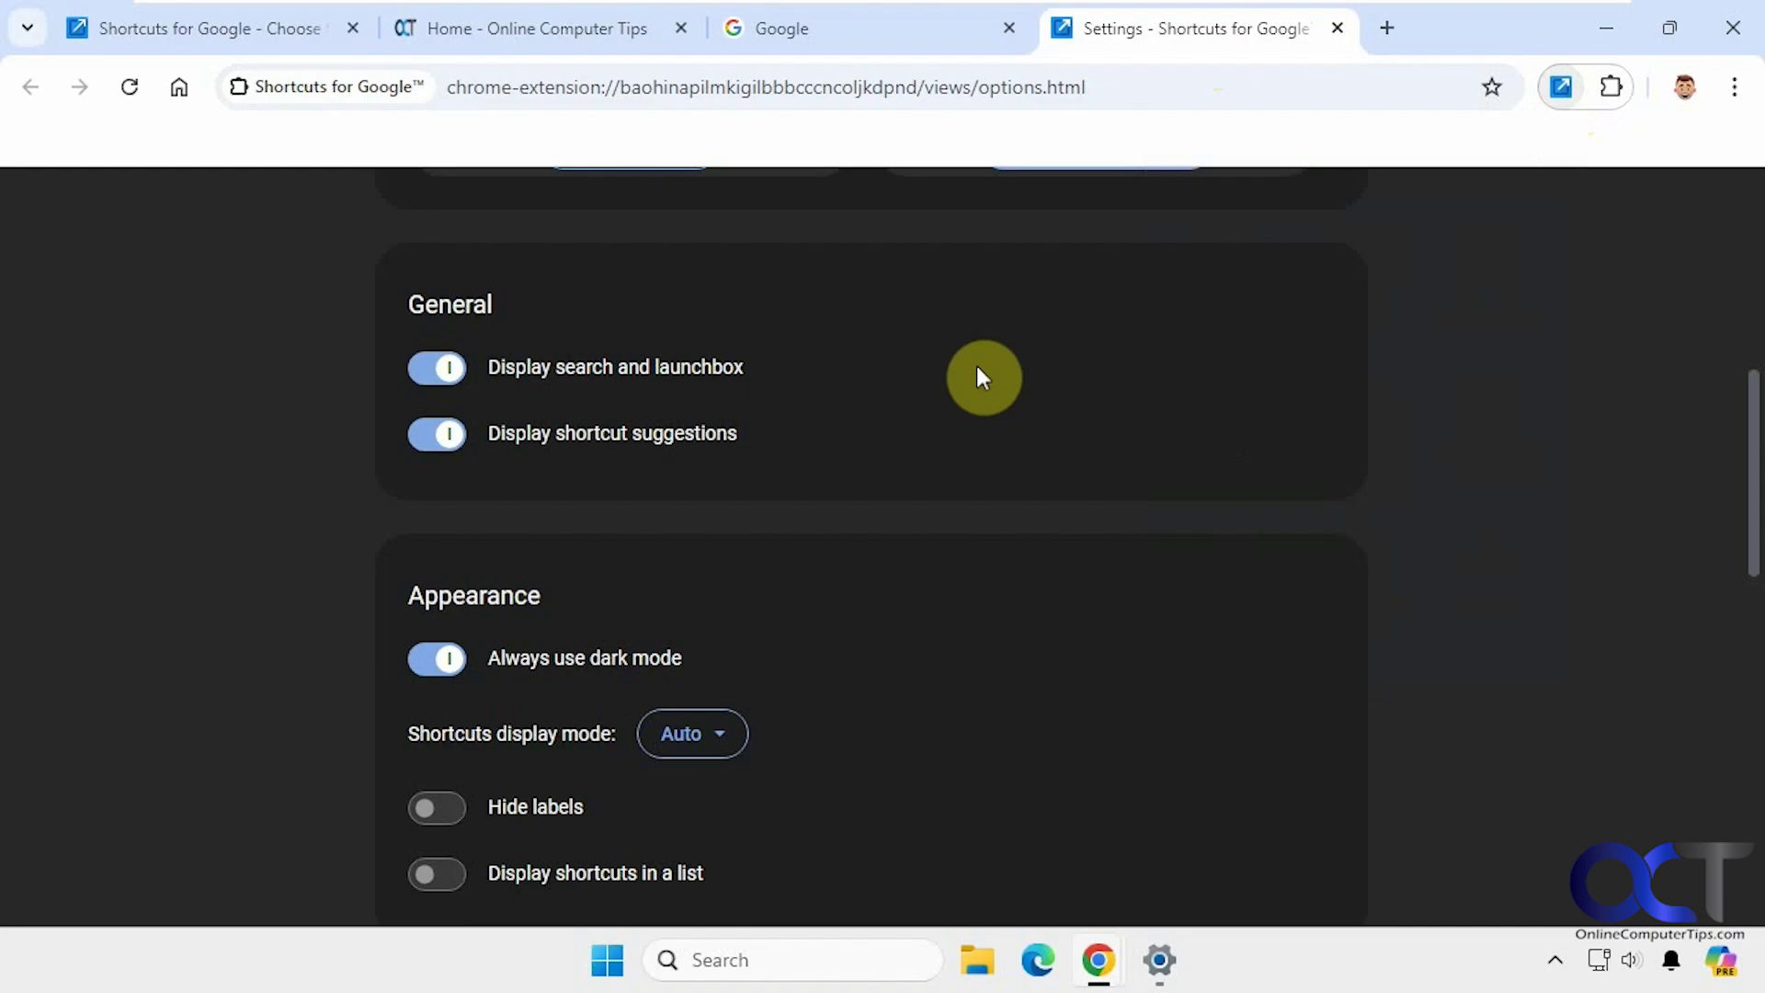
- Hide shortcut labels and set icon size 16, previewing the launcher after each change
click(439, 808)
click(1549, 92)
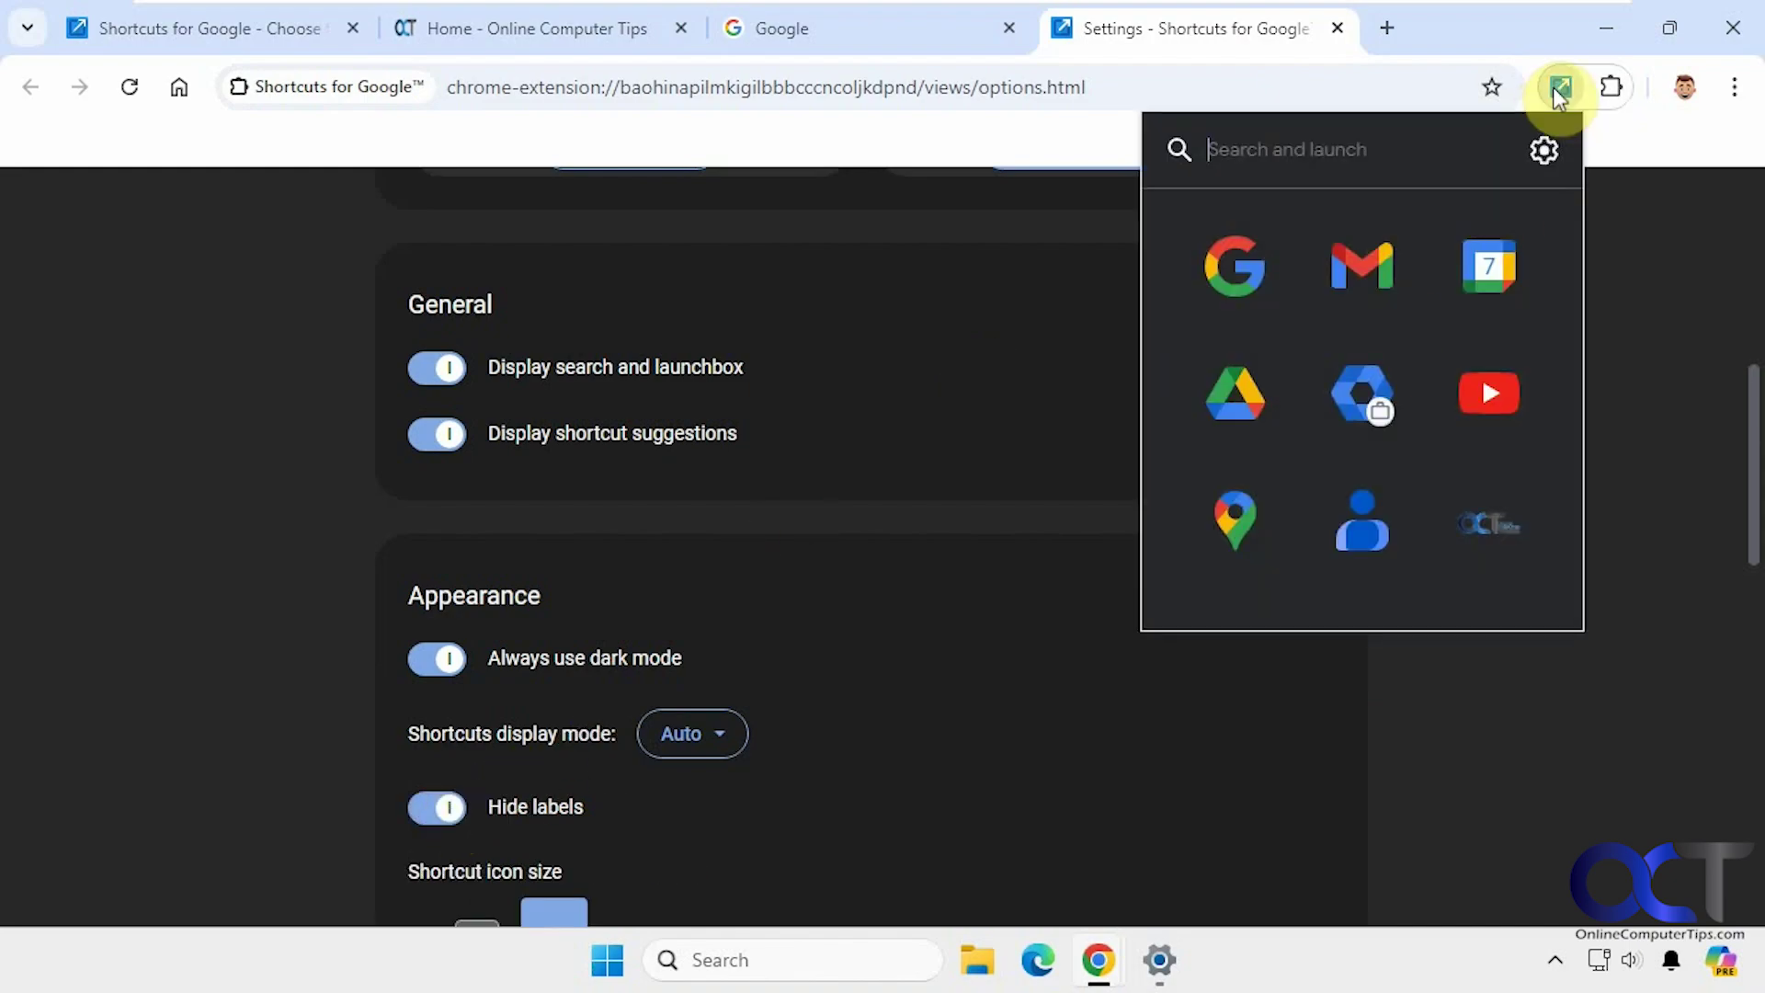
click(1552, 89)
scroll(694, 768, down, 1)
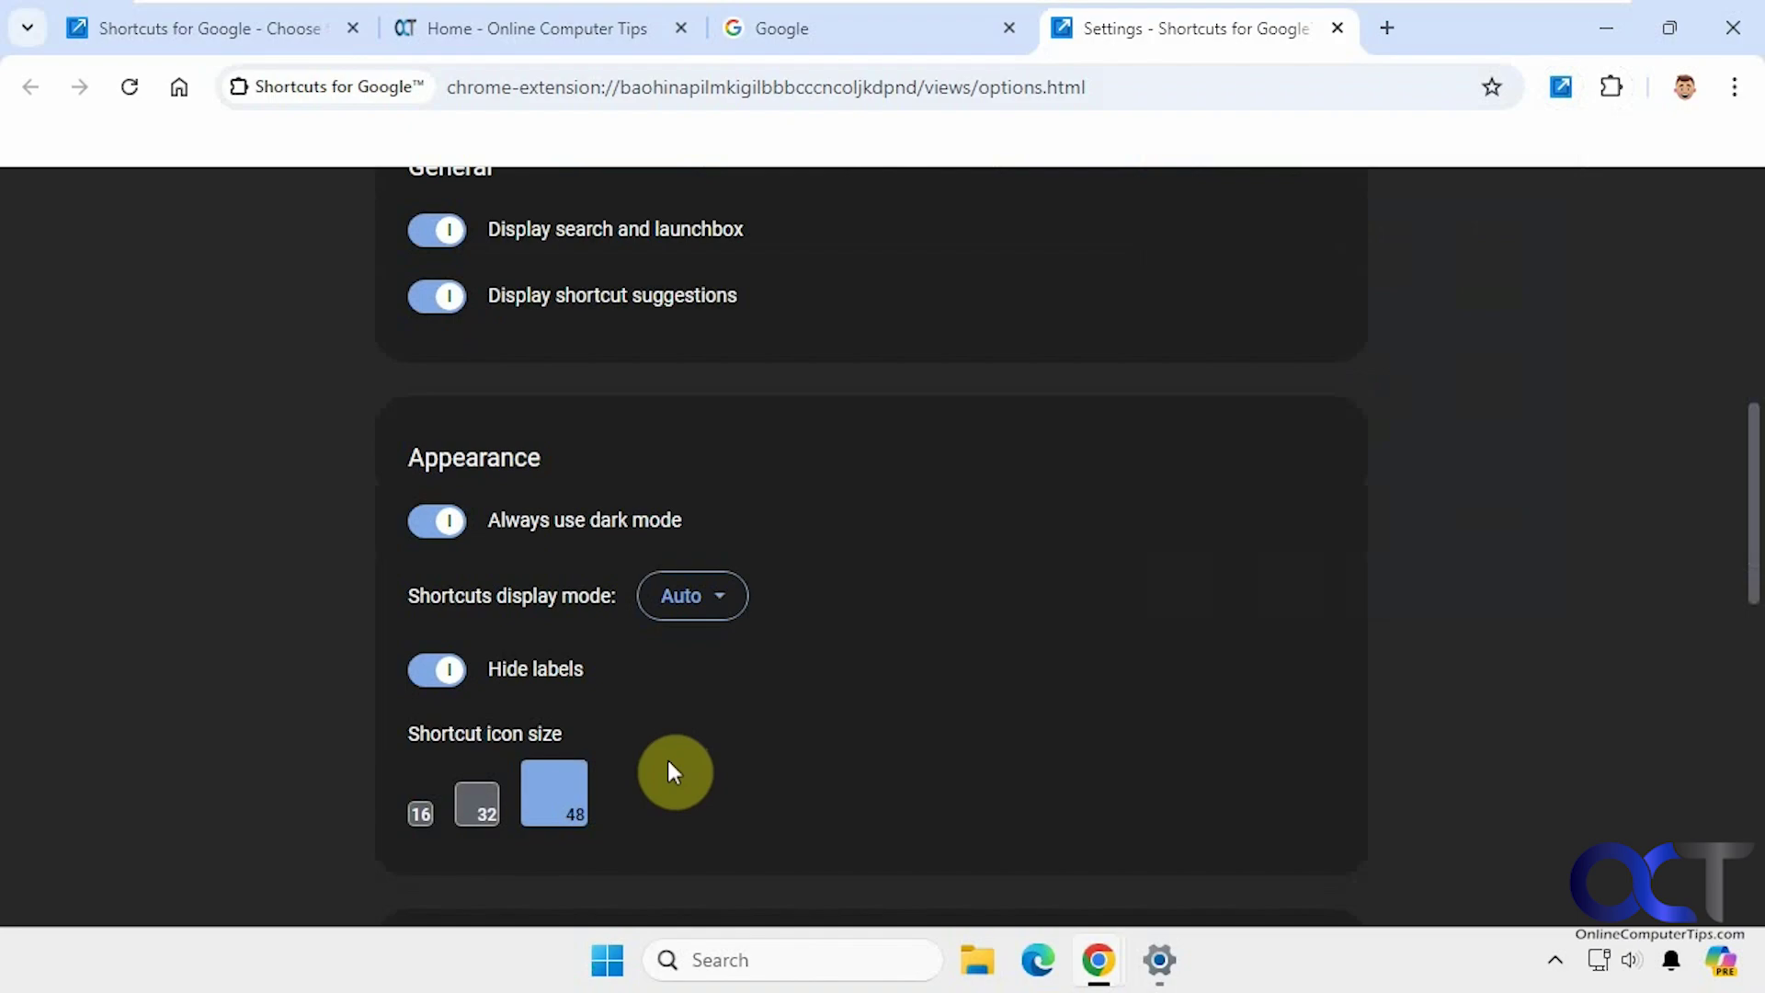
click(428, 813)
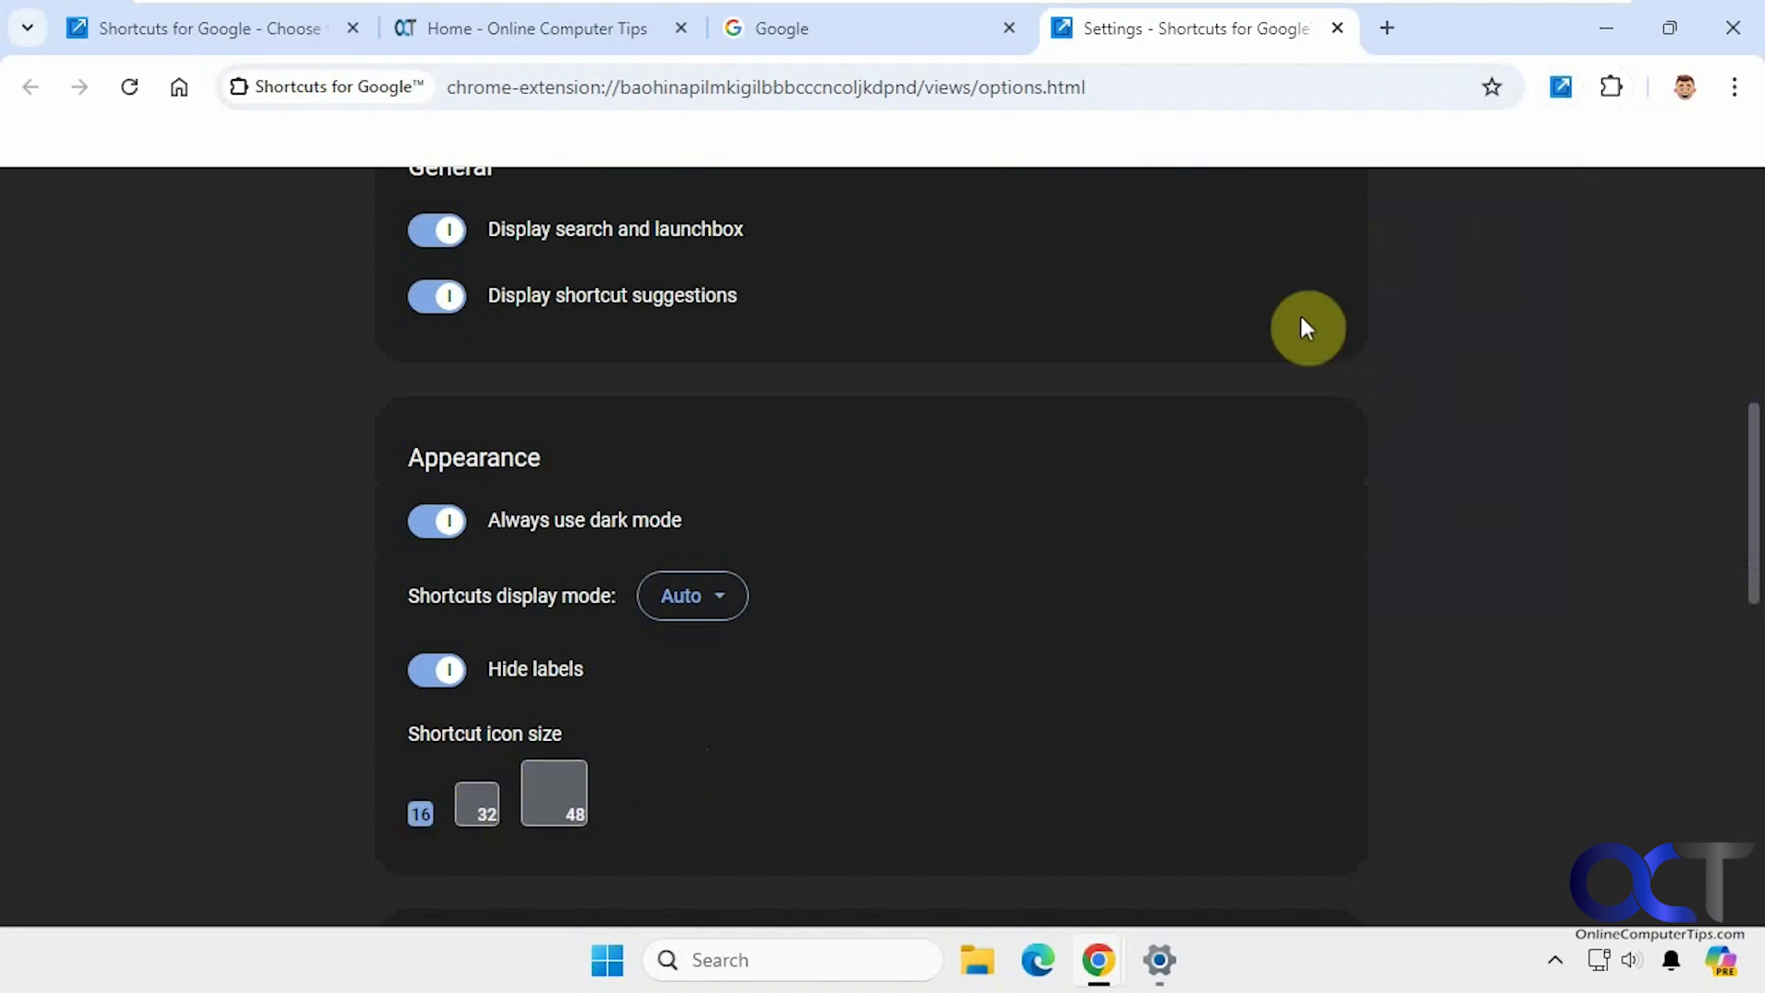
click(1570, 97)
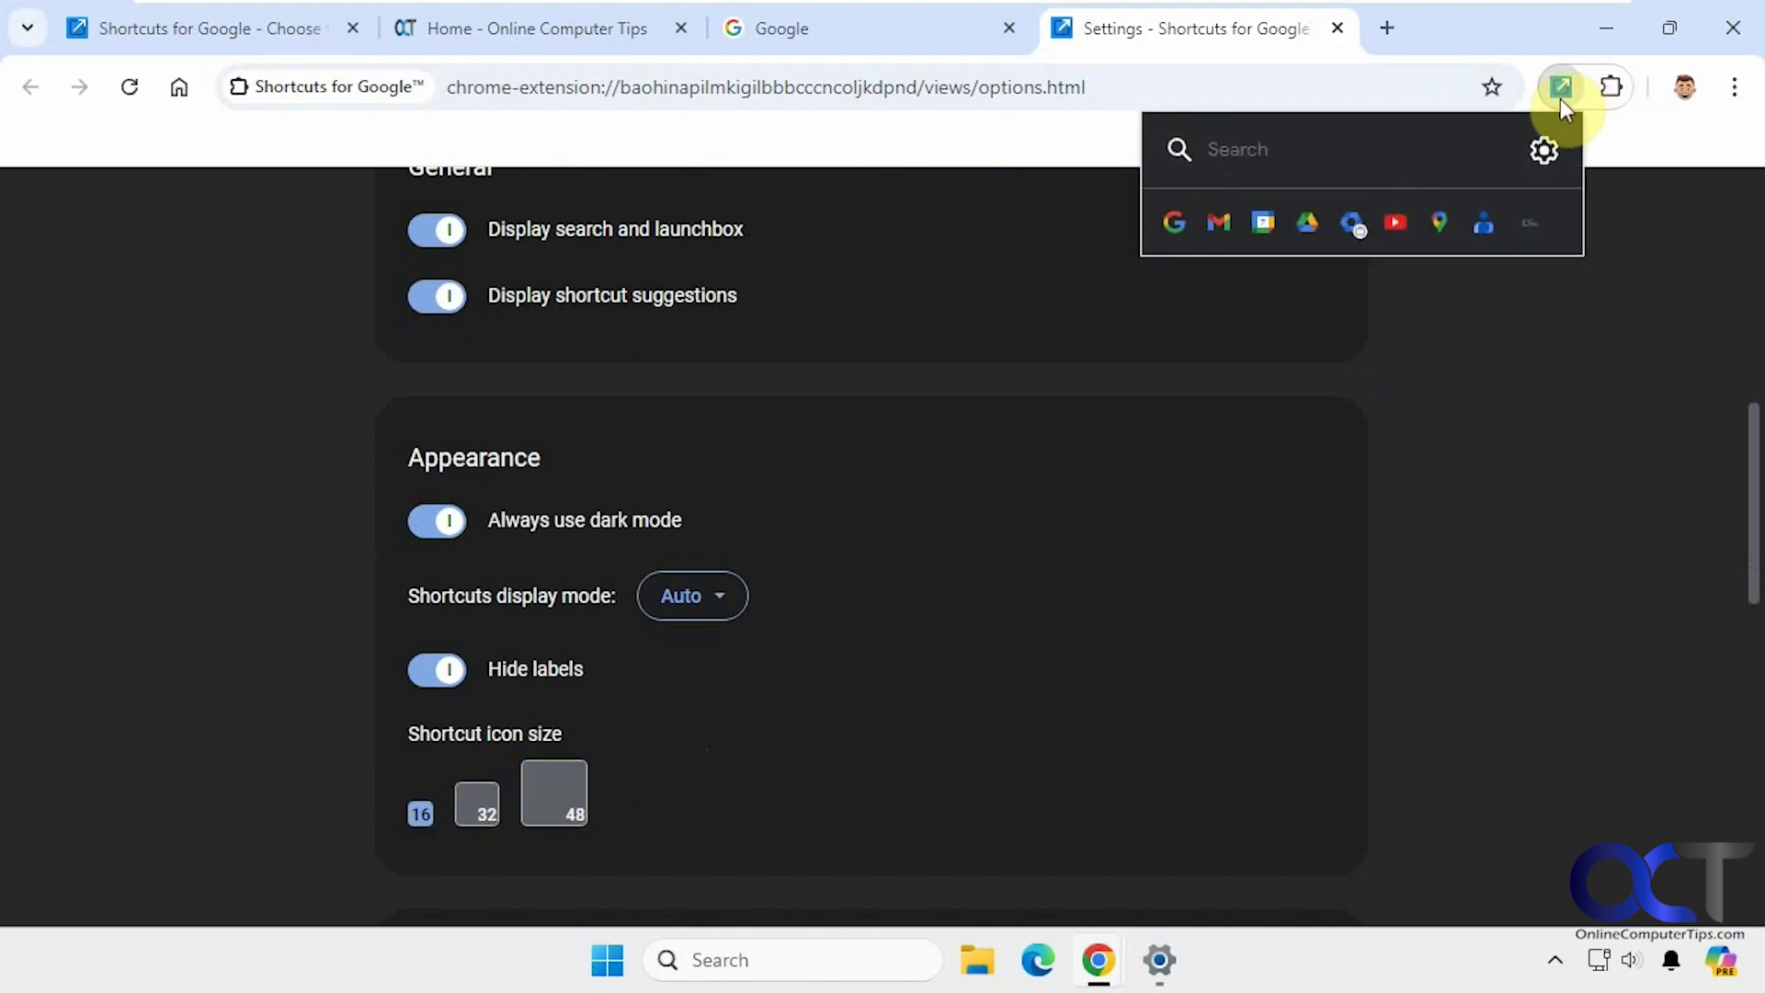
- Restore icon size 48, show labels again, and switch off Always use dark mode
click(543, 811)
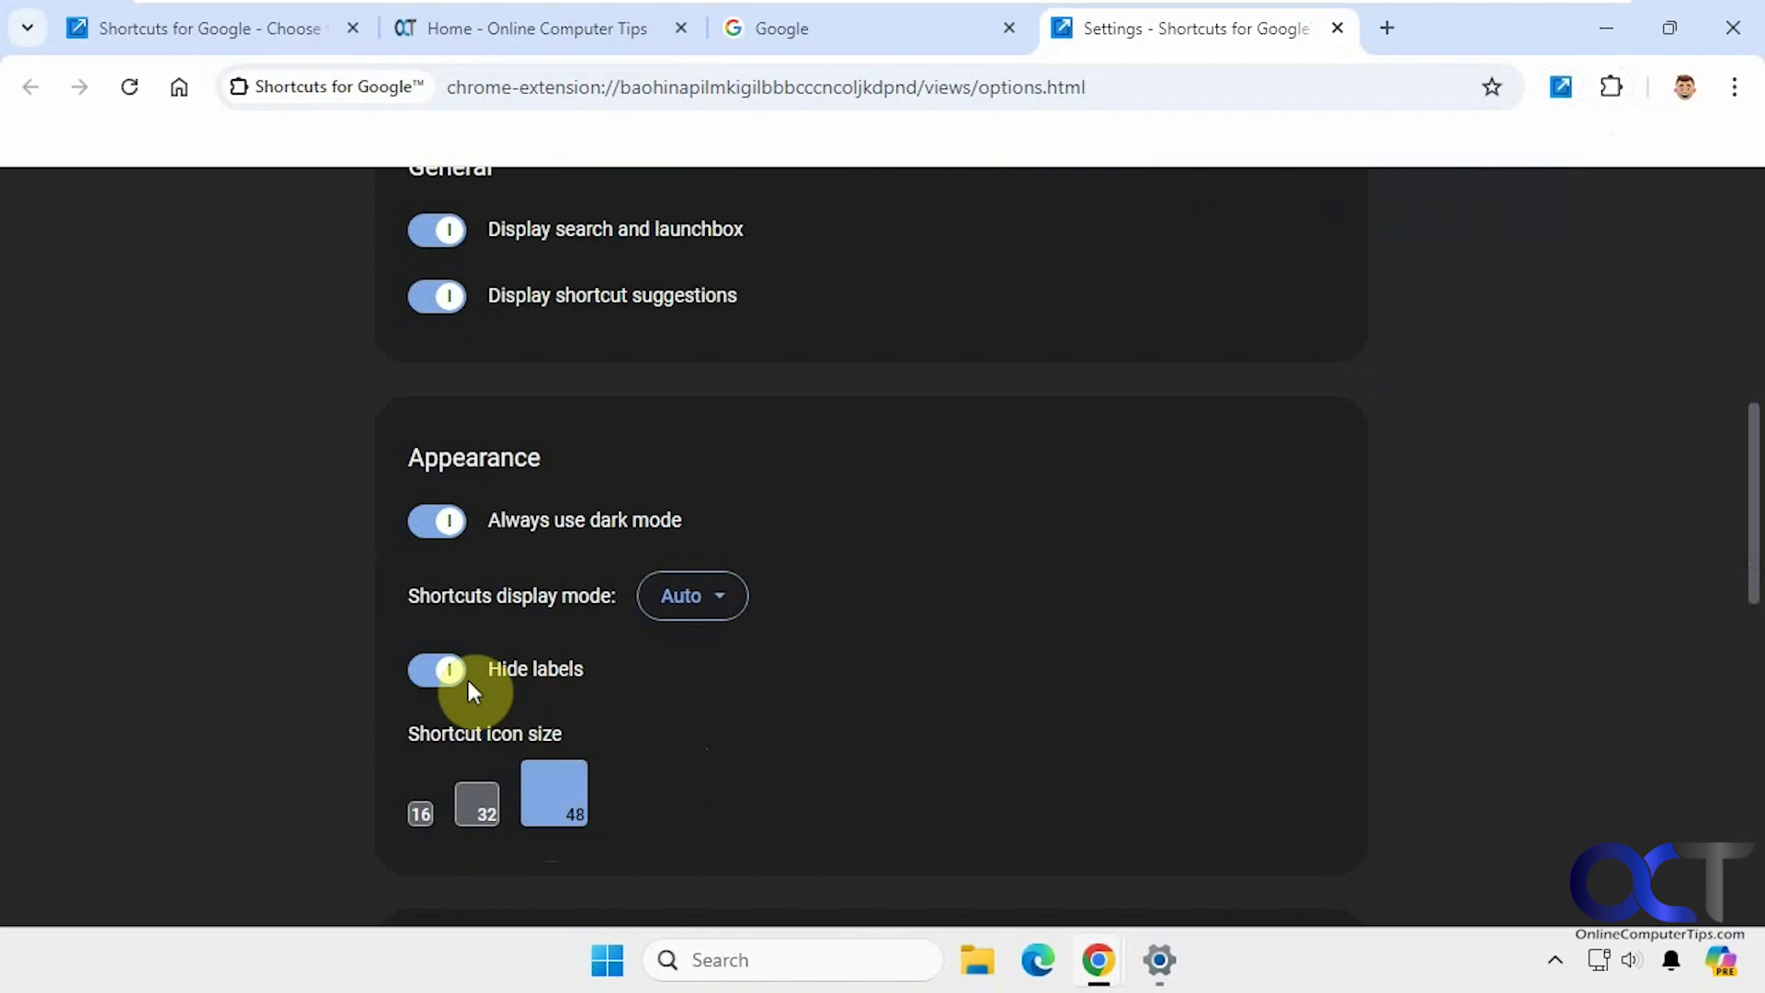
click(434, 670)
click(432, 521)
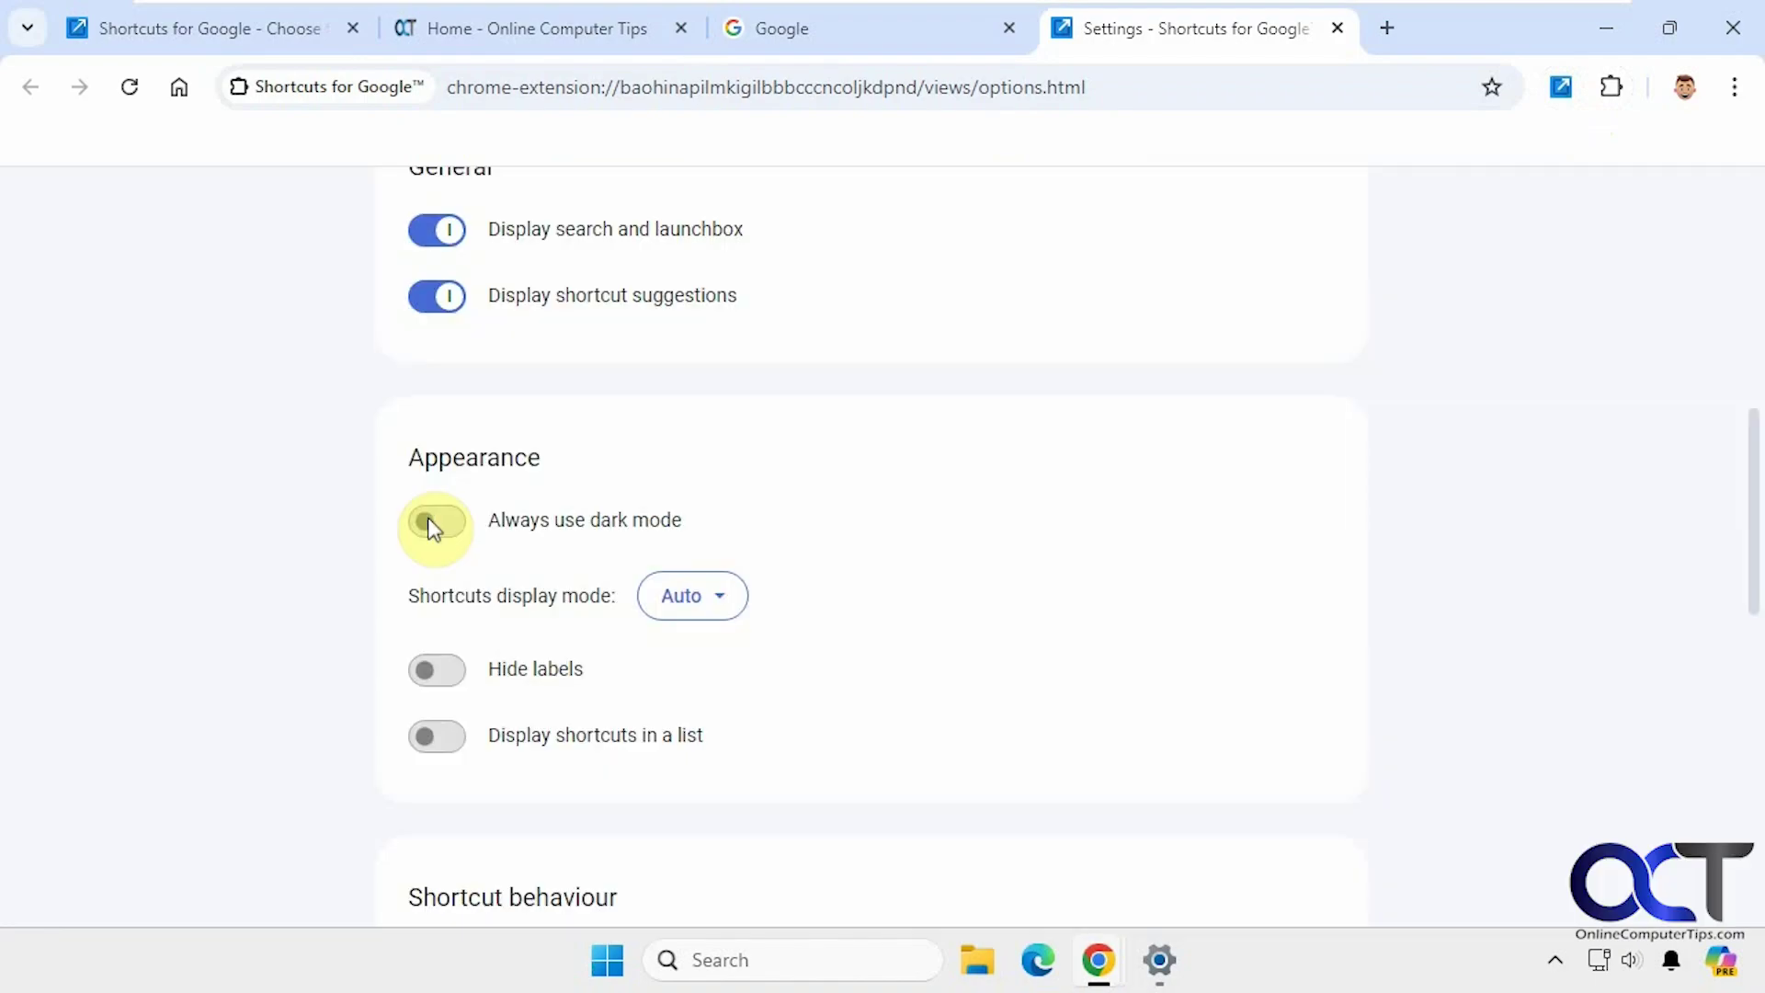
click(700, 599)
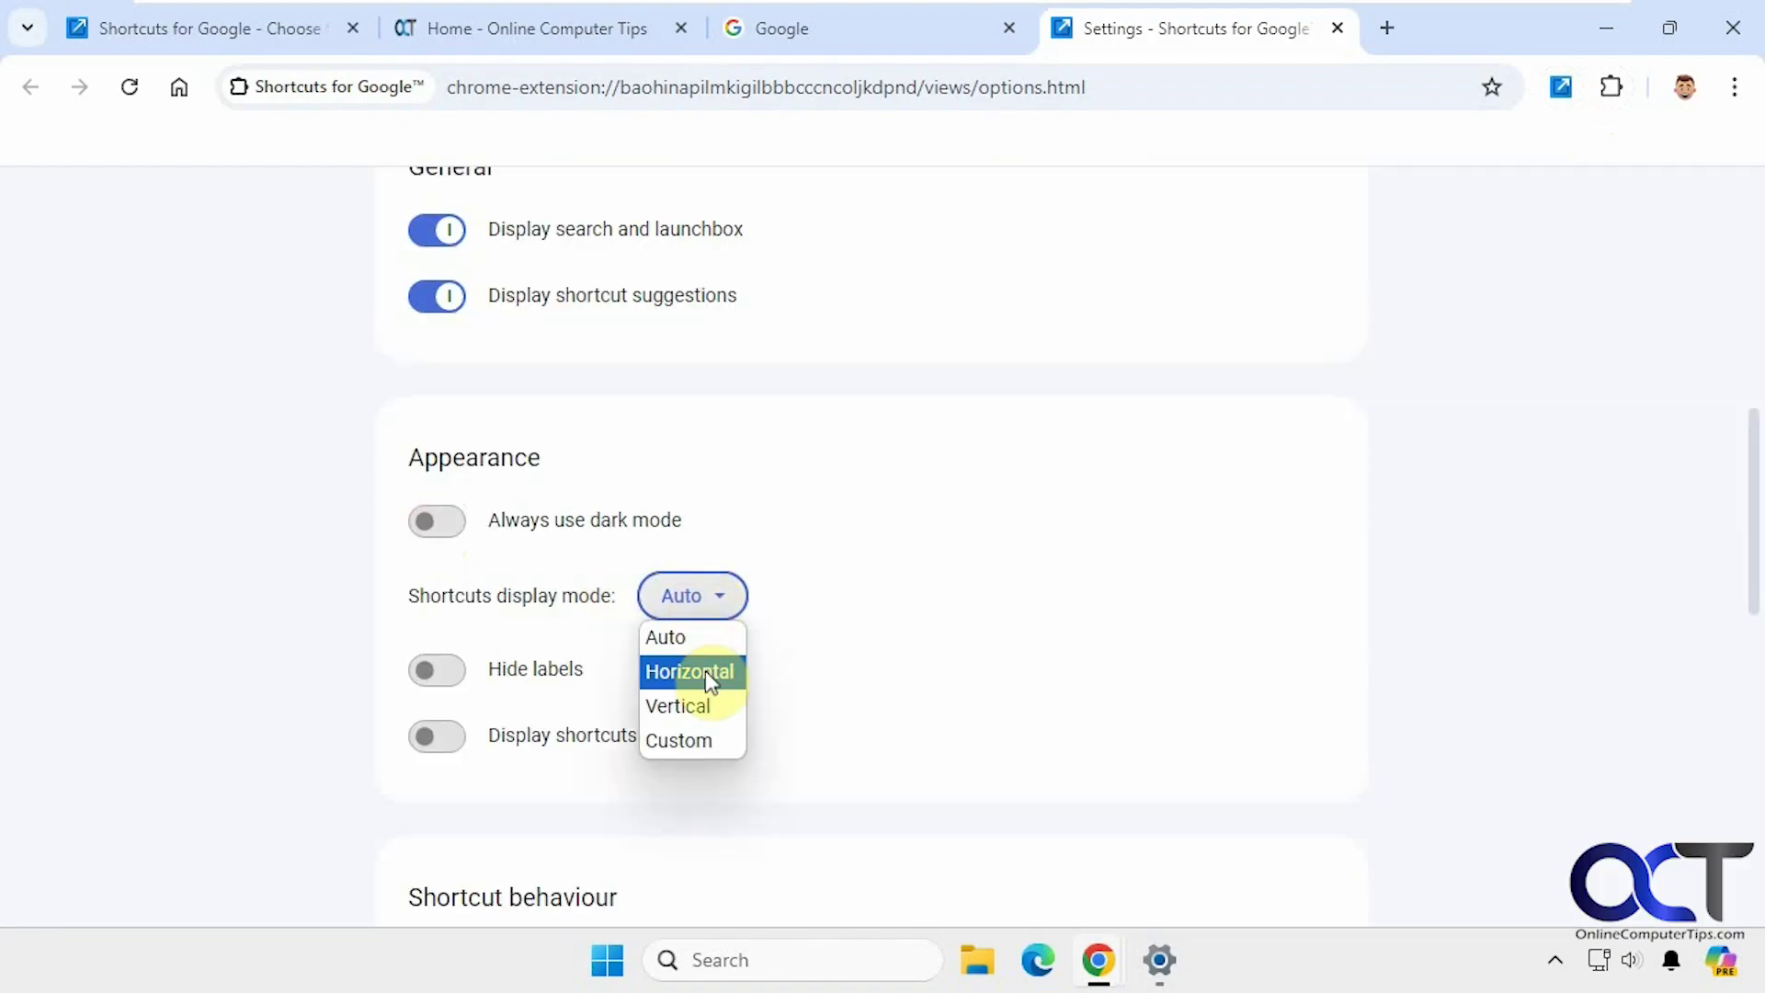
click(704, 670)
click(1560, 89)
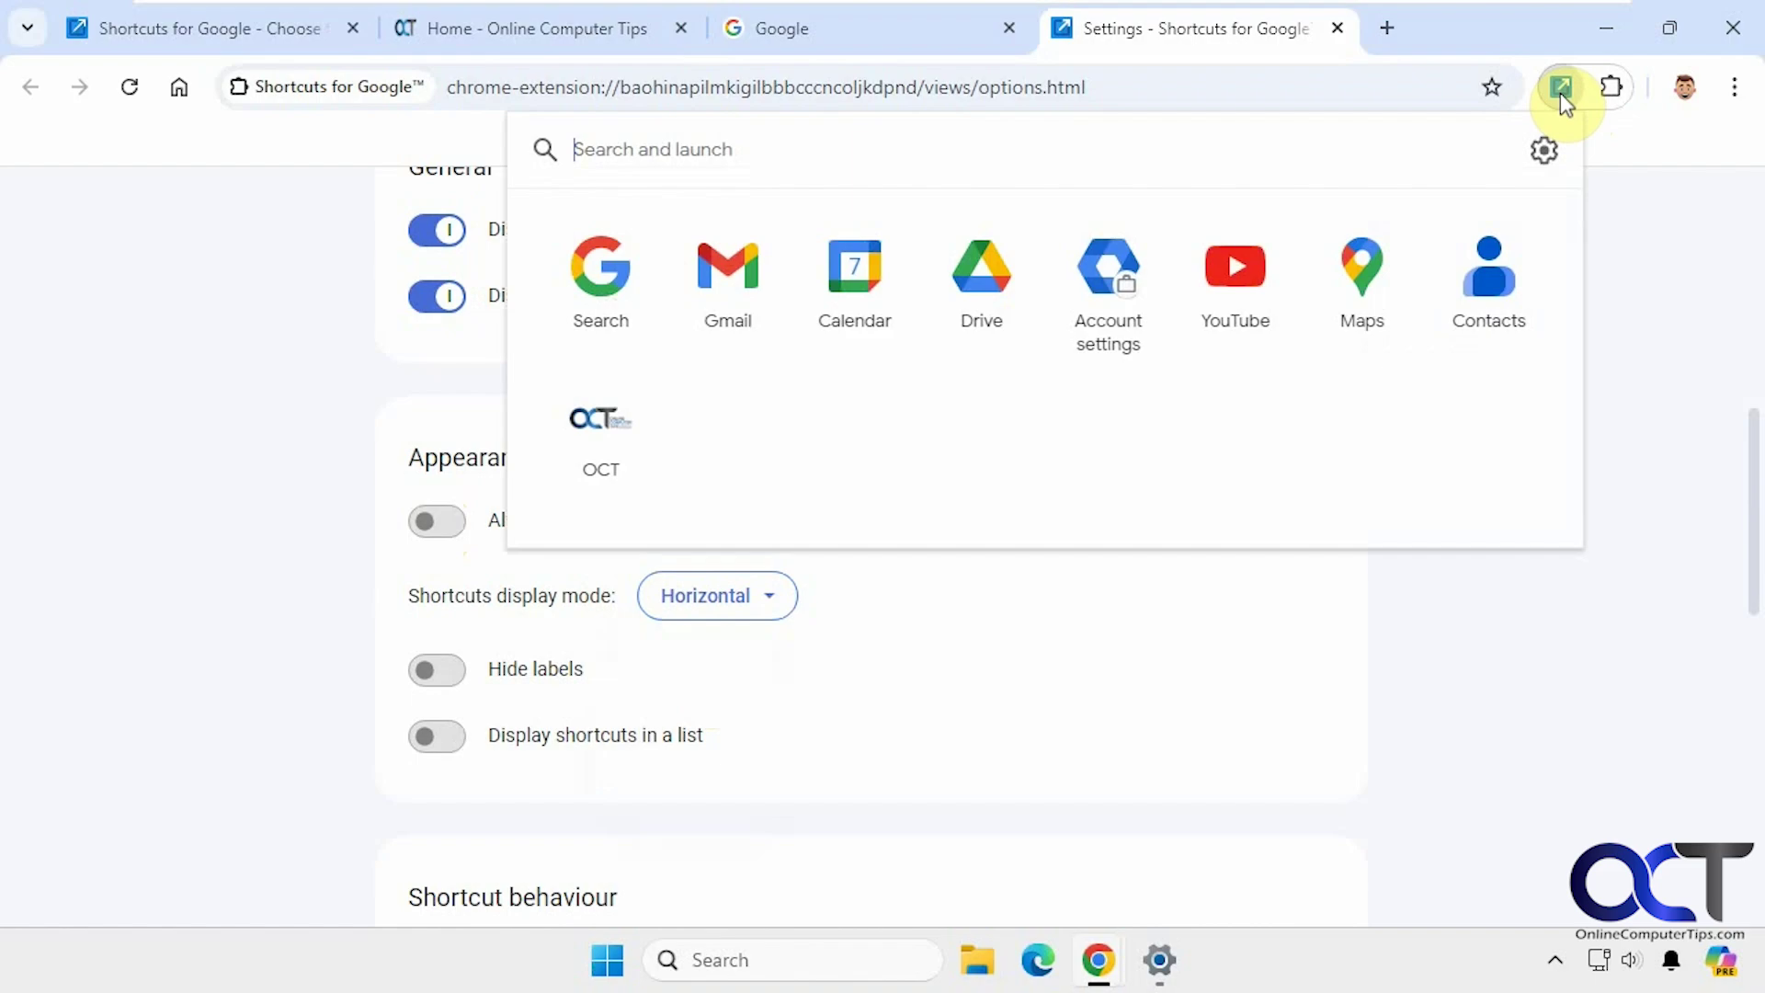
click(1560, 88)
click(772, 596)
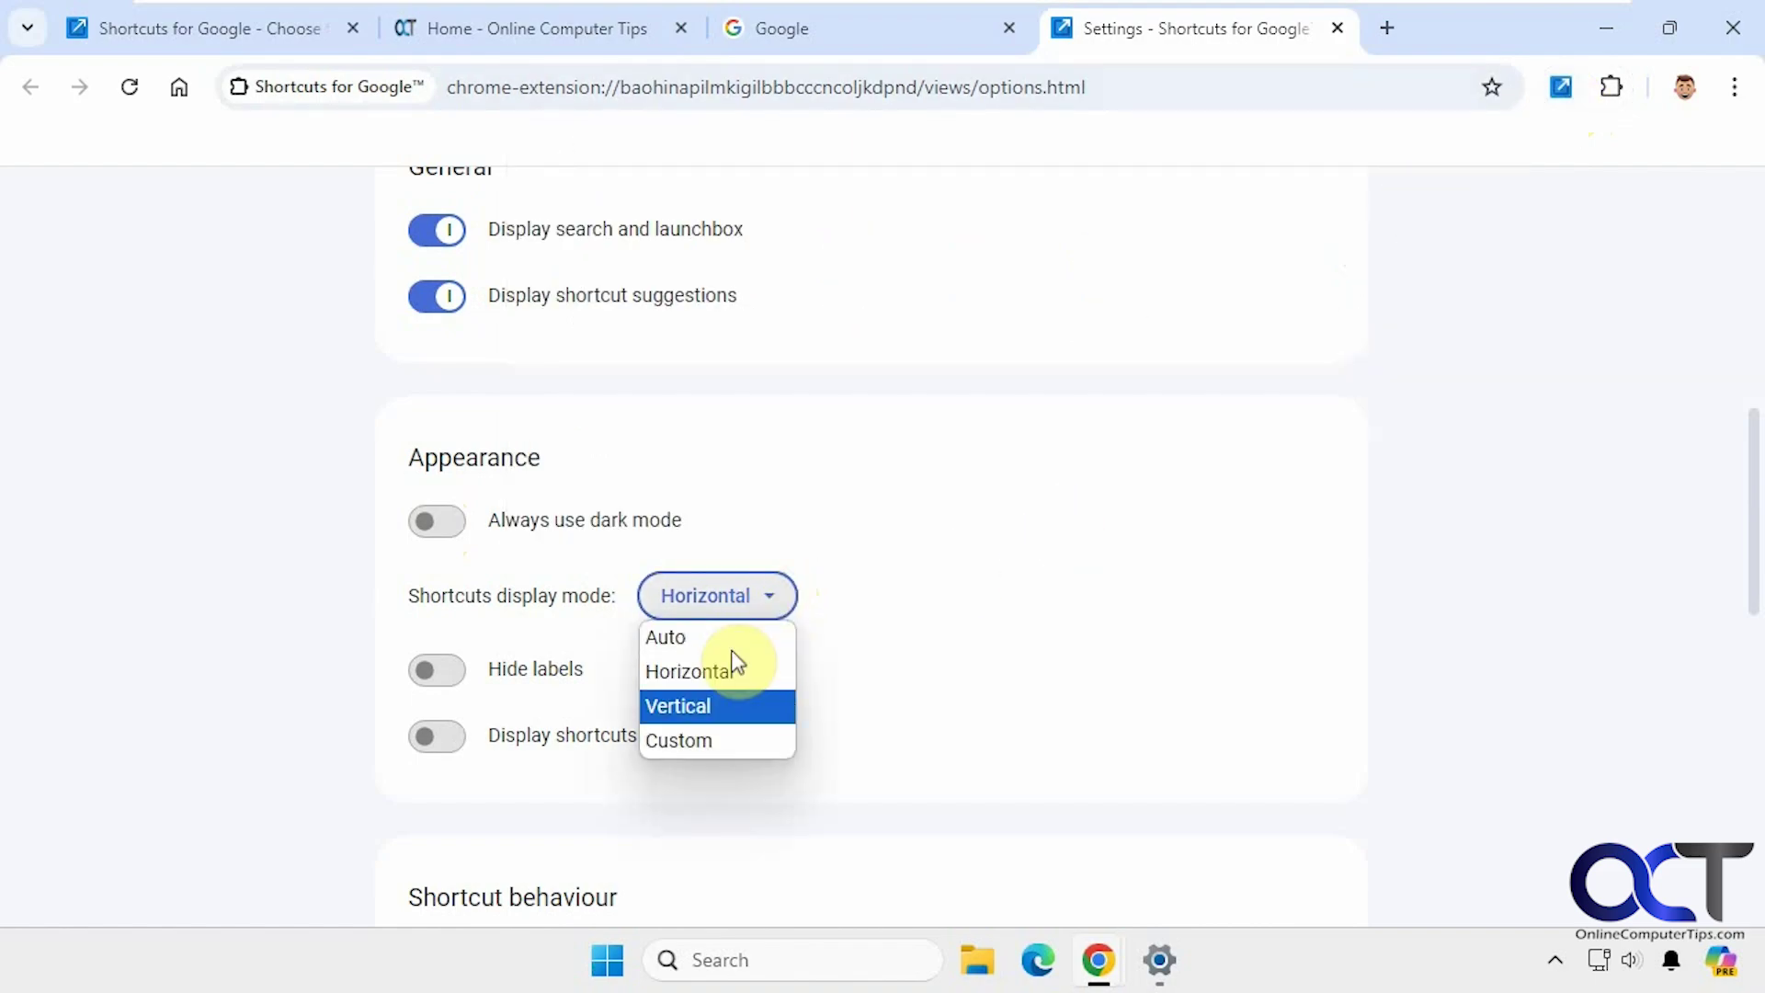
click(719, 706)
click(1569, 96)
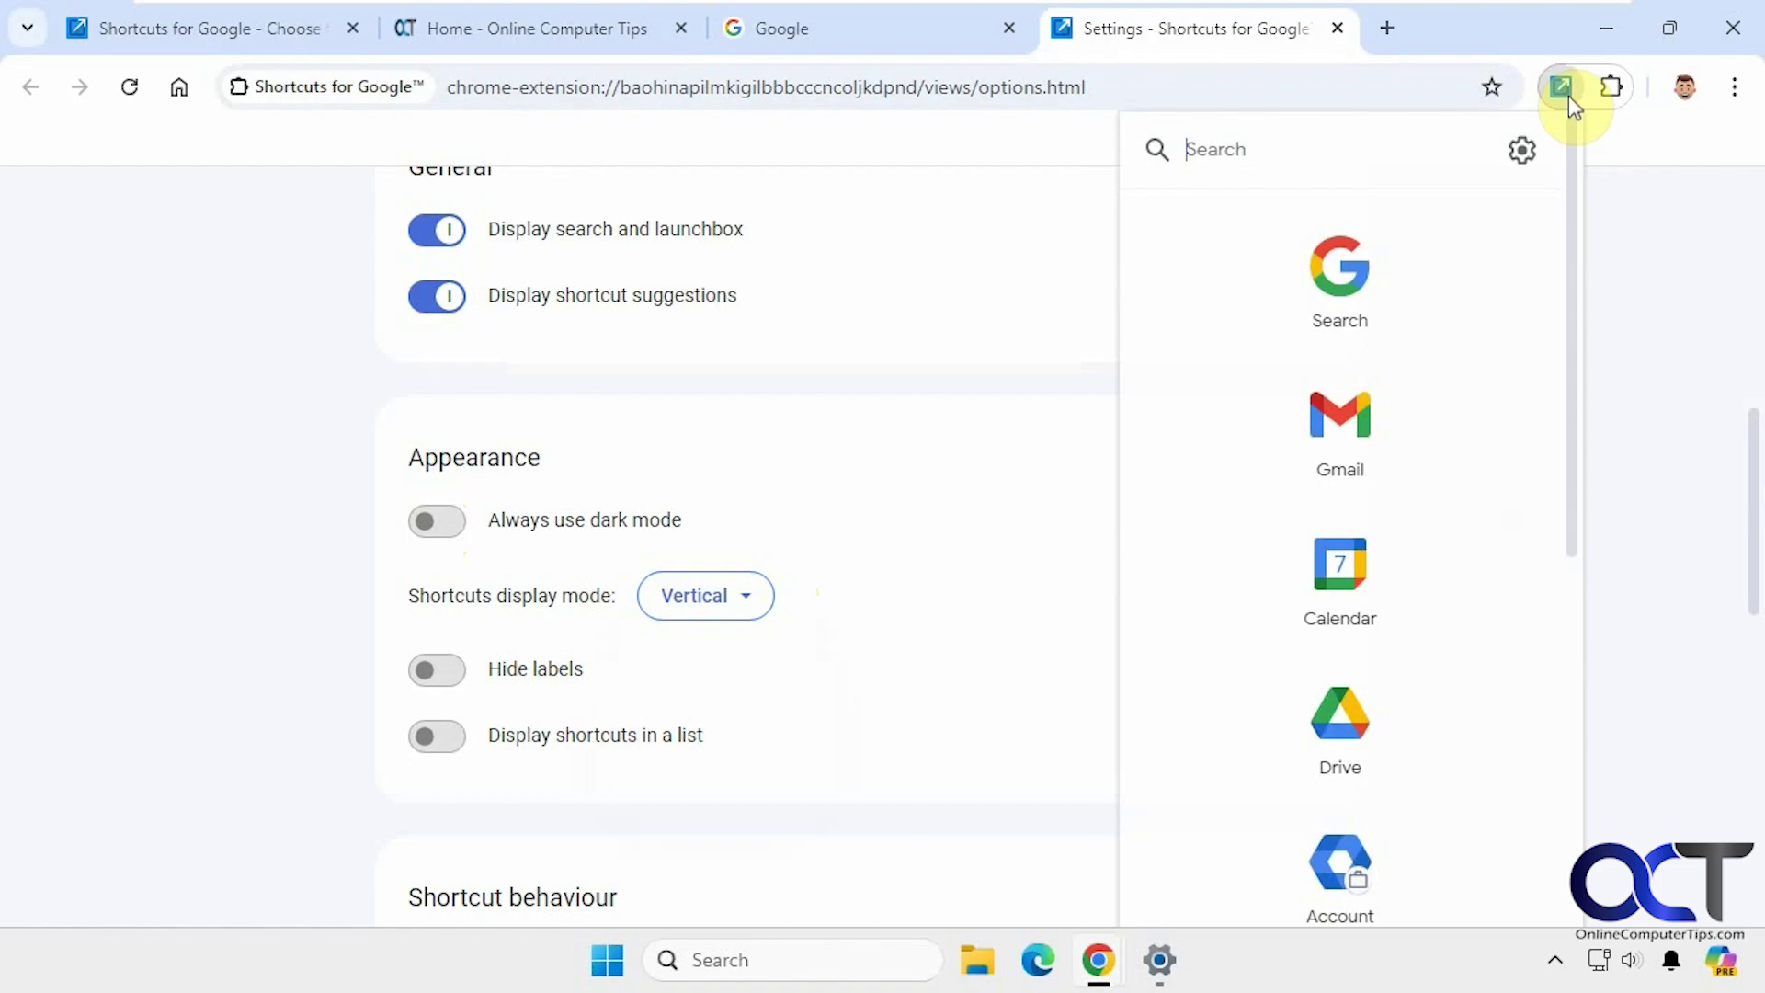
click(1568, 96)
click(748, 595)
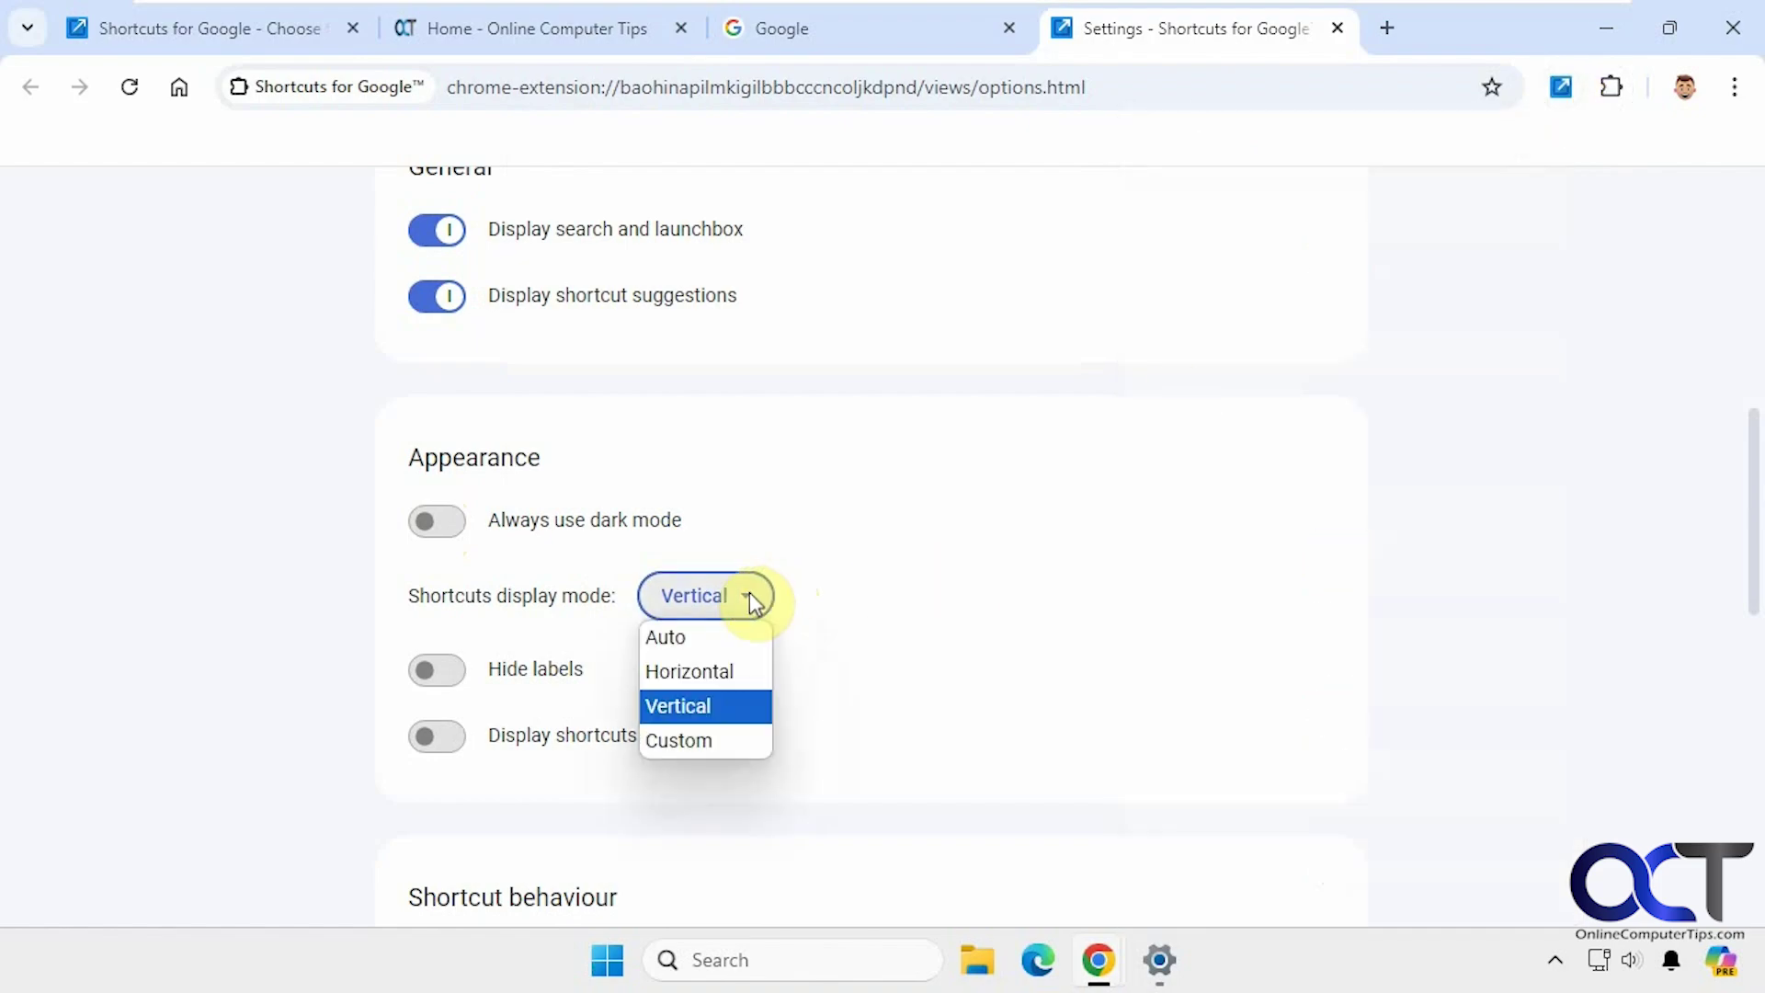
click(736, 738)
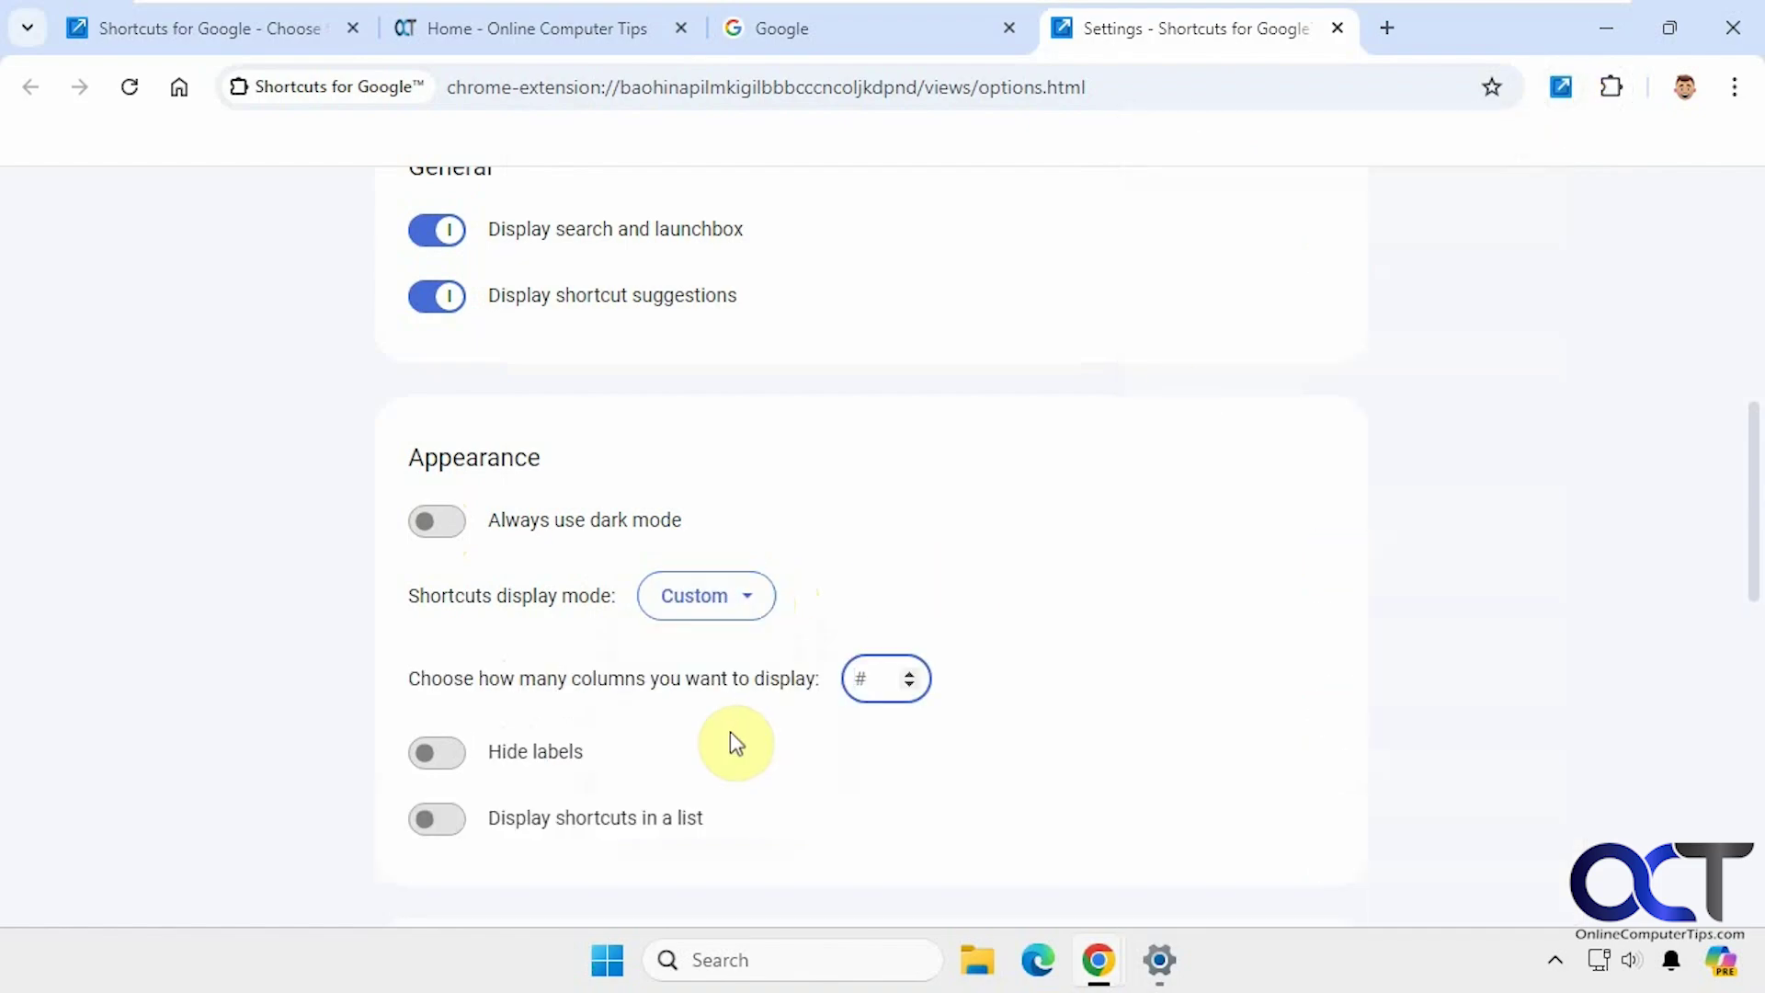
click(745, 595)
click(726, 636)
scroll(953, 647, down, 3)
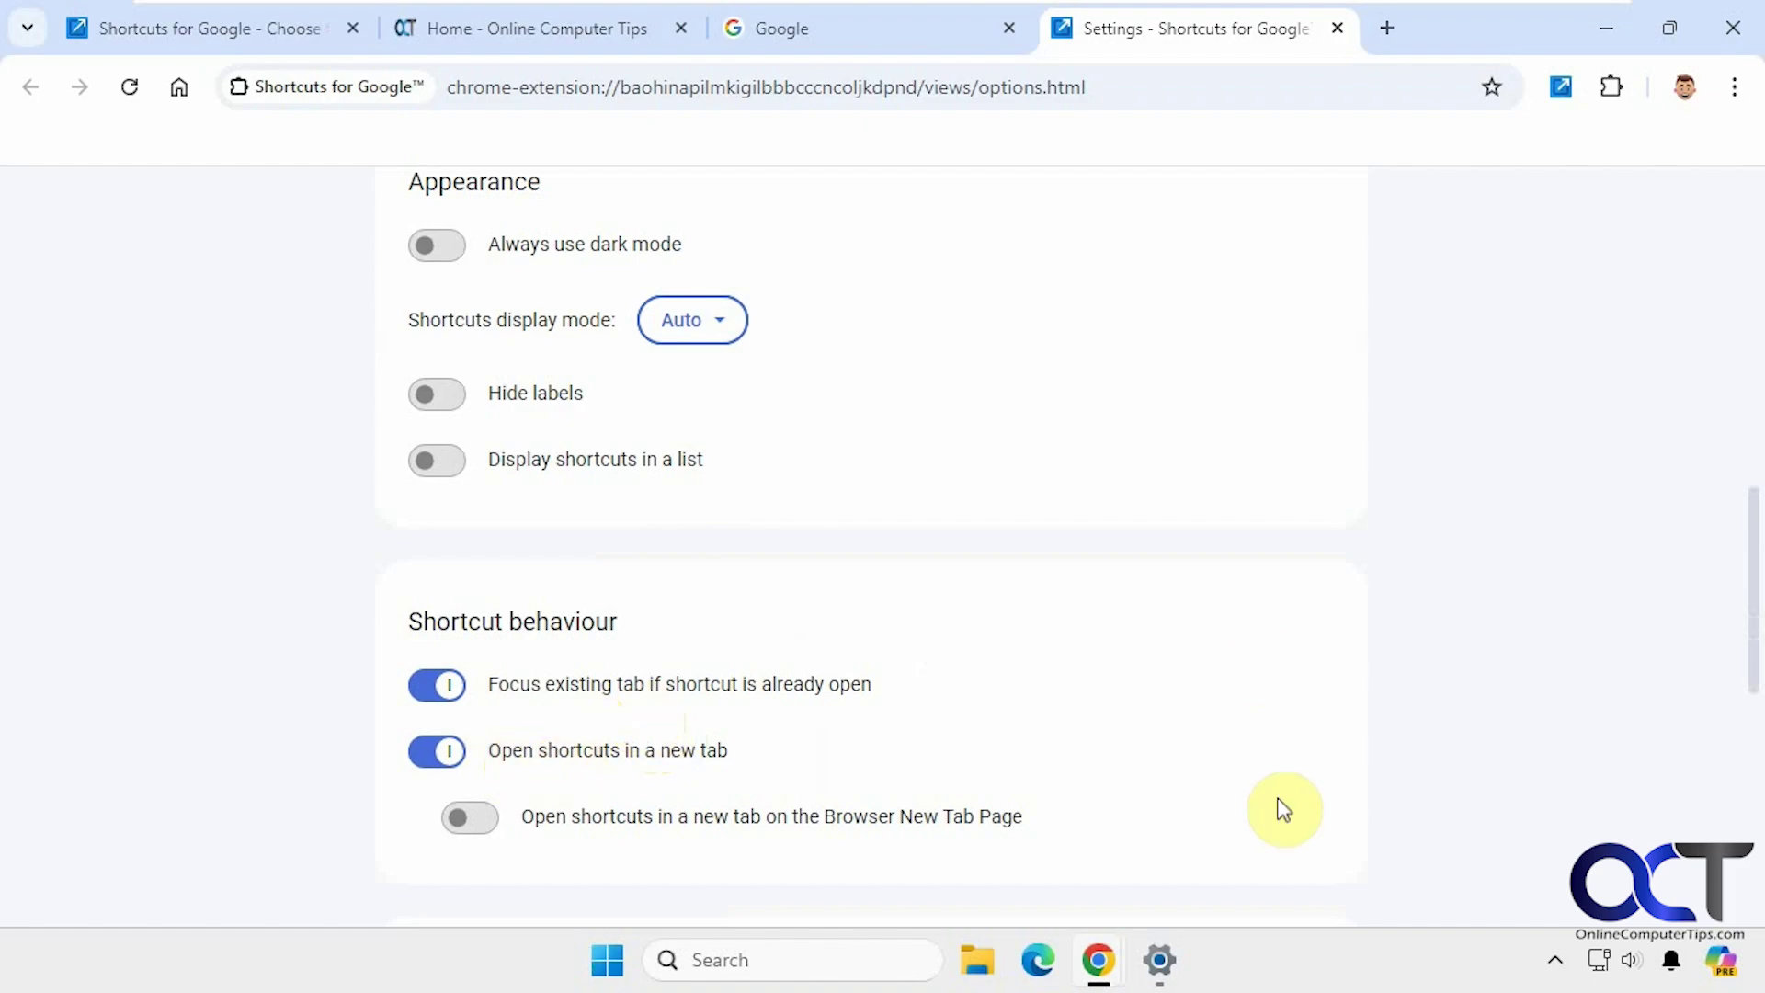
click(1564, 92)
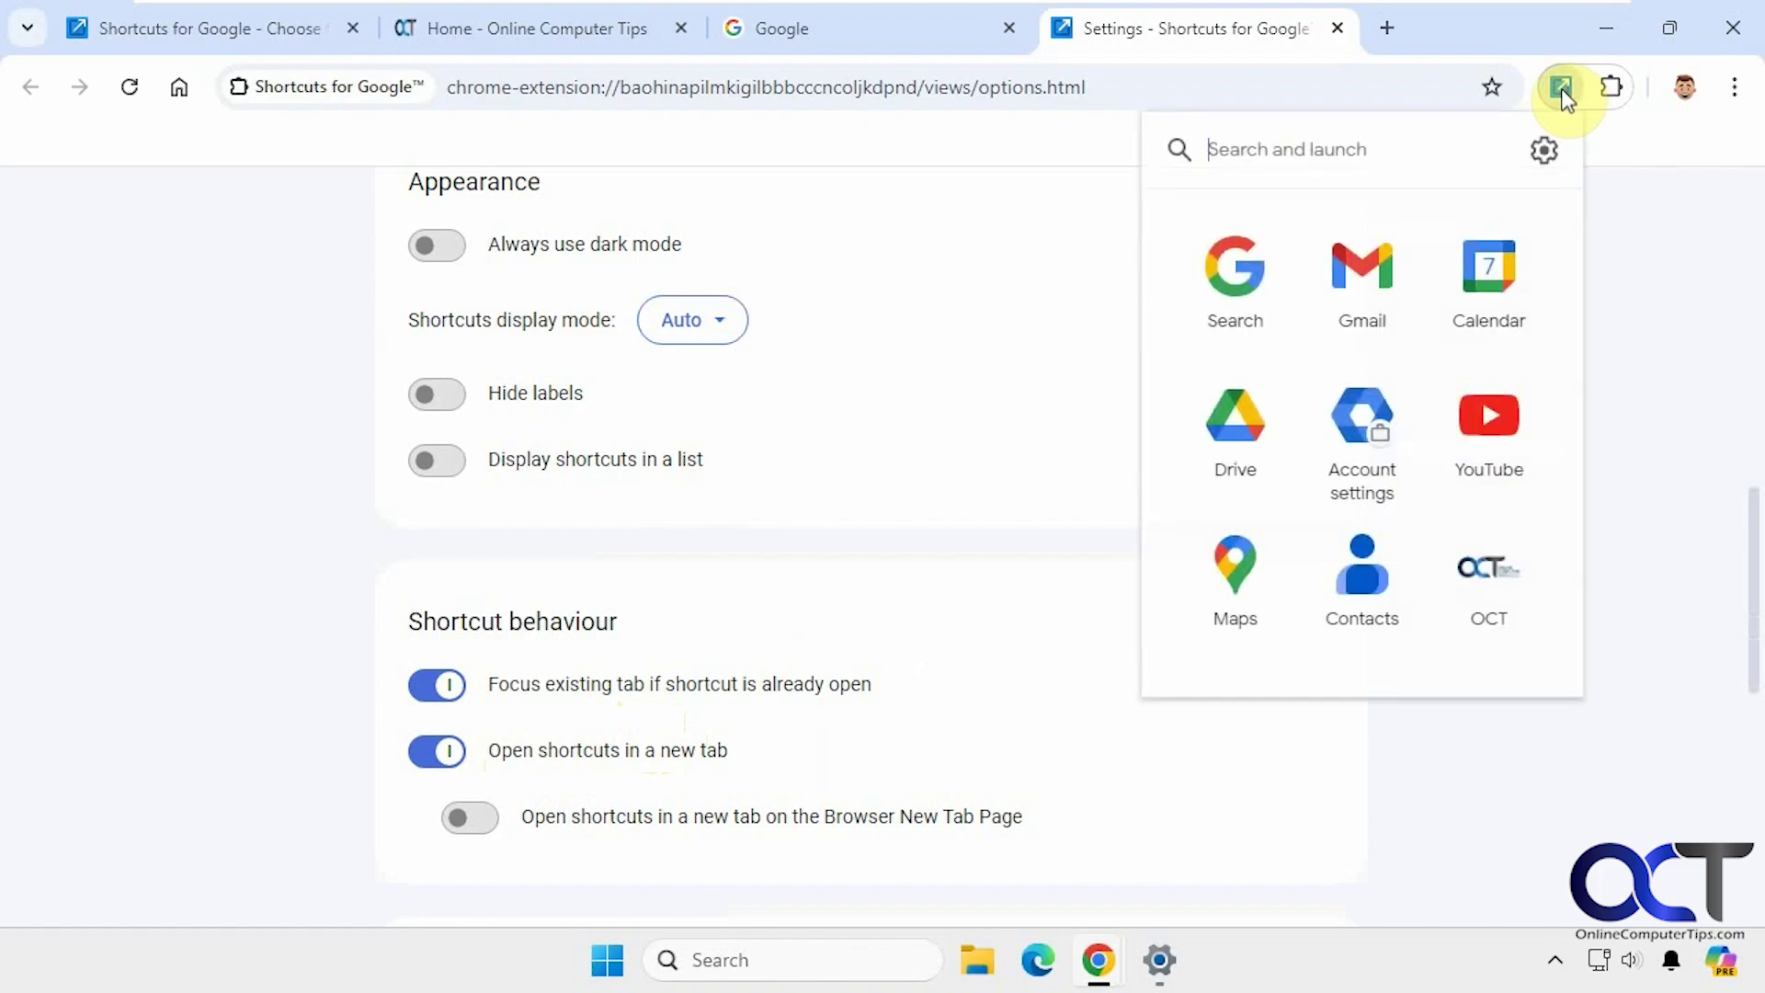
click(1499, 273)
click(1432, 27)
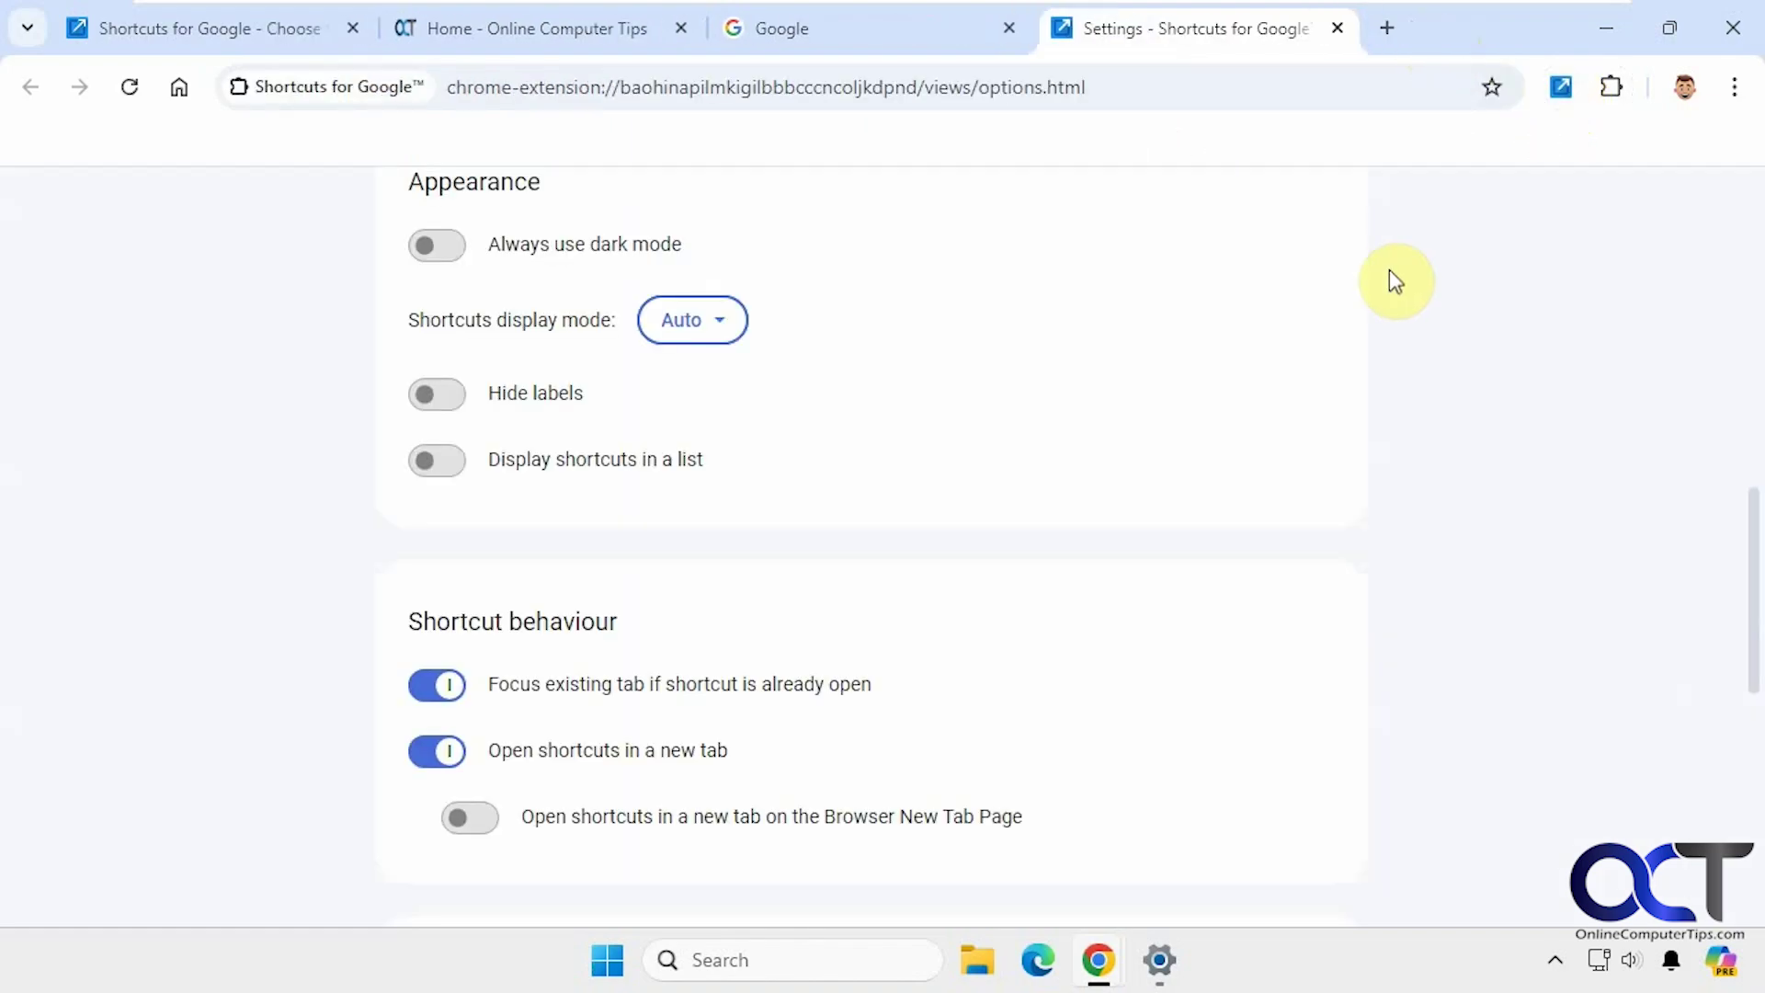
- Try the white G, blue grid and blue arrow toolbar icons, settling on the multicoloured Google G
scroll(1015, 730, down, 6)
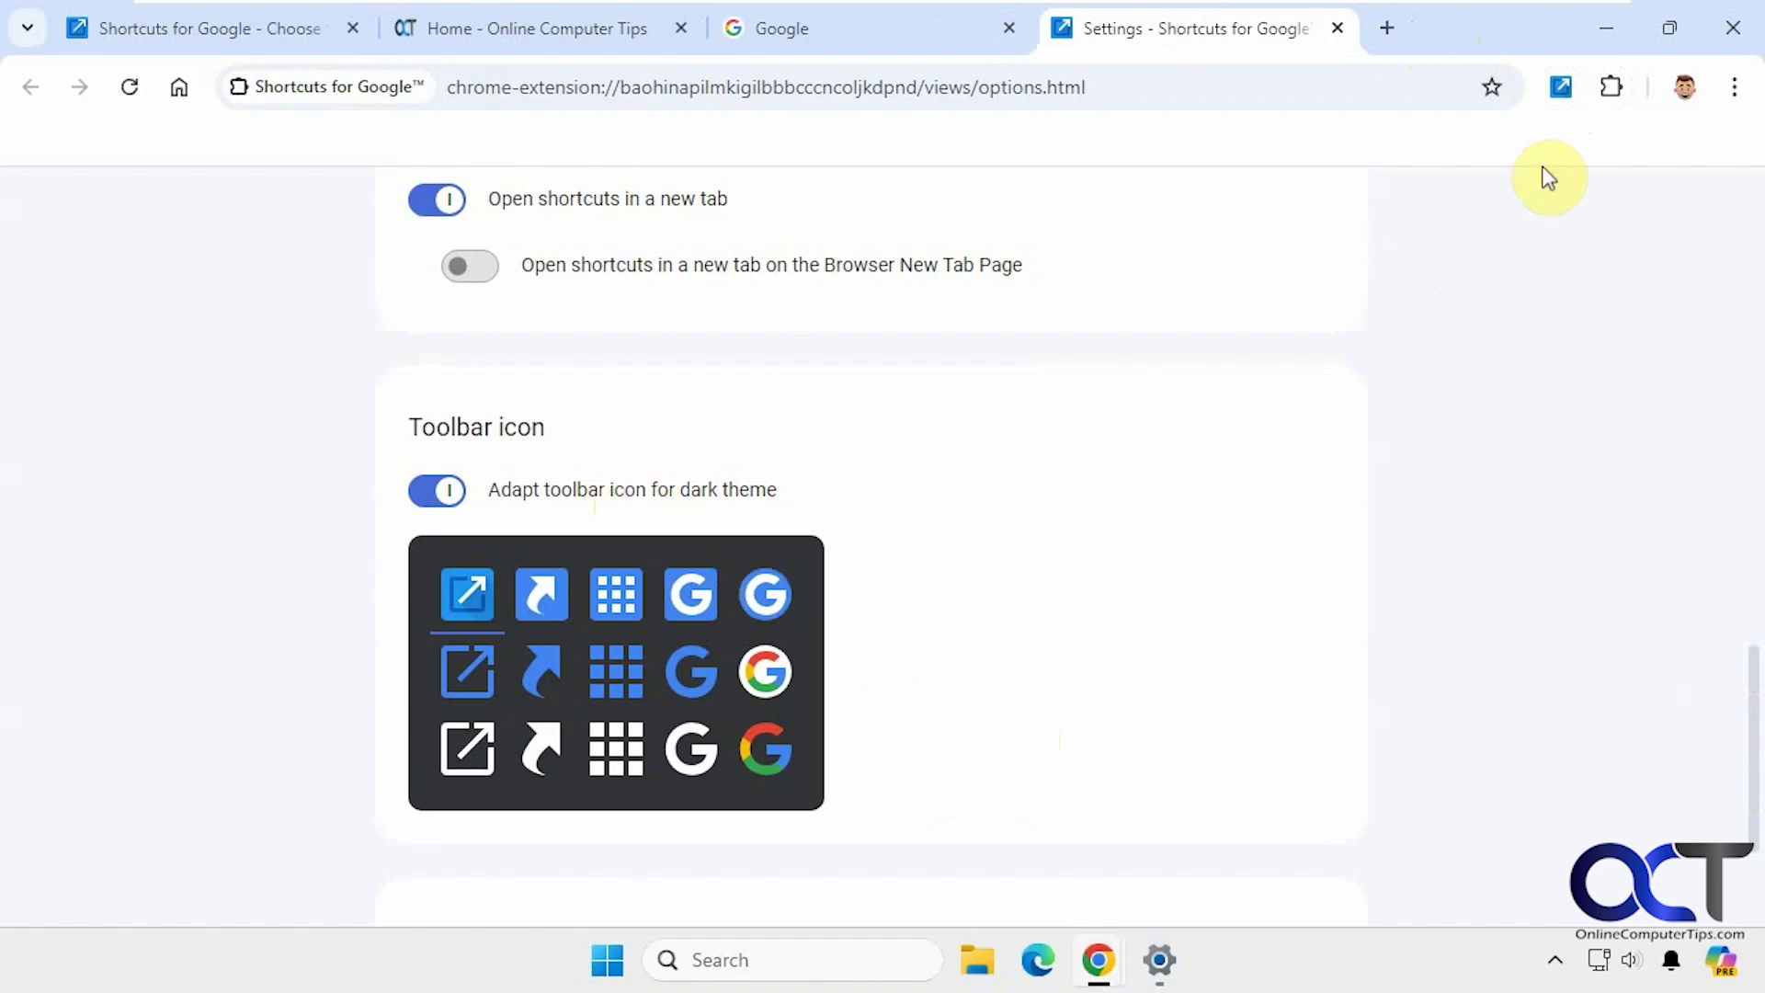
click(697, 676)
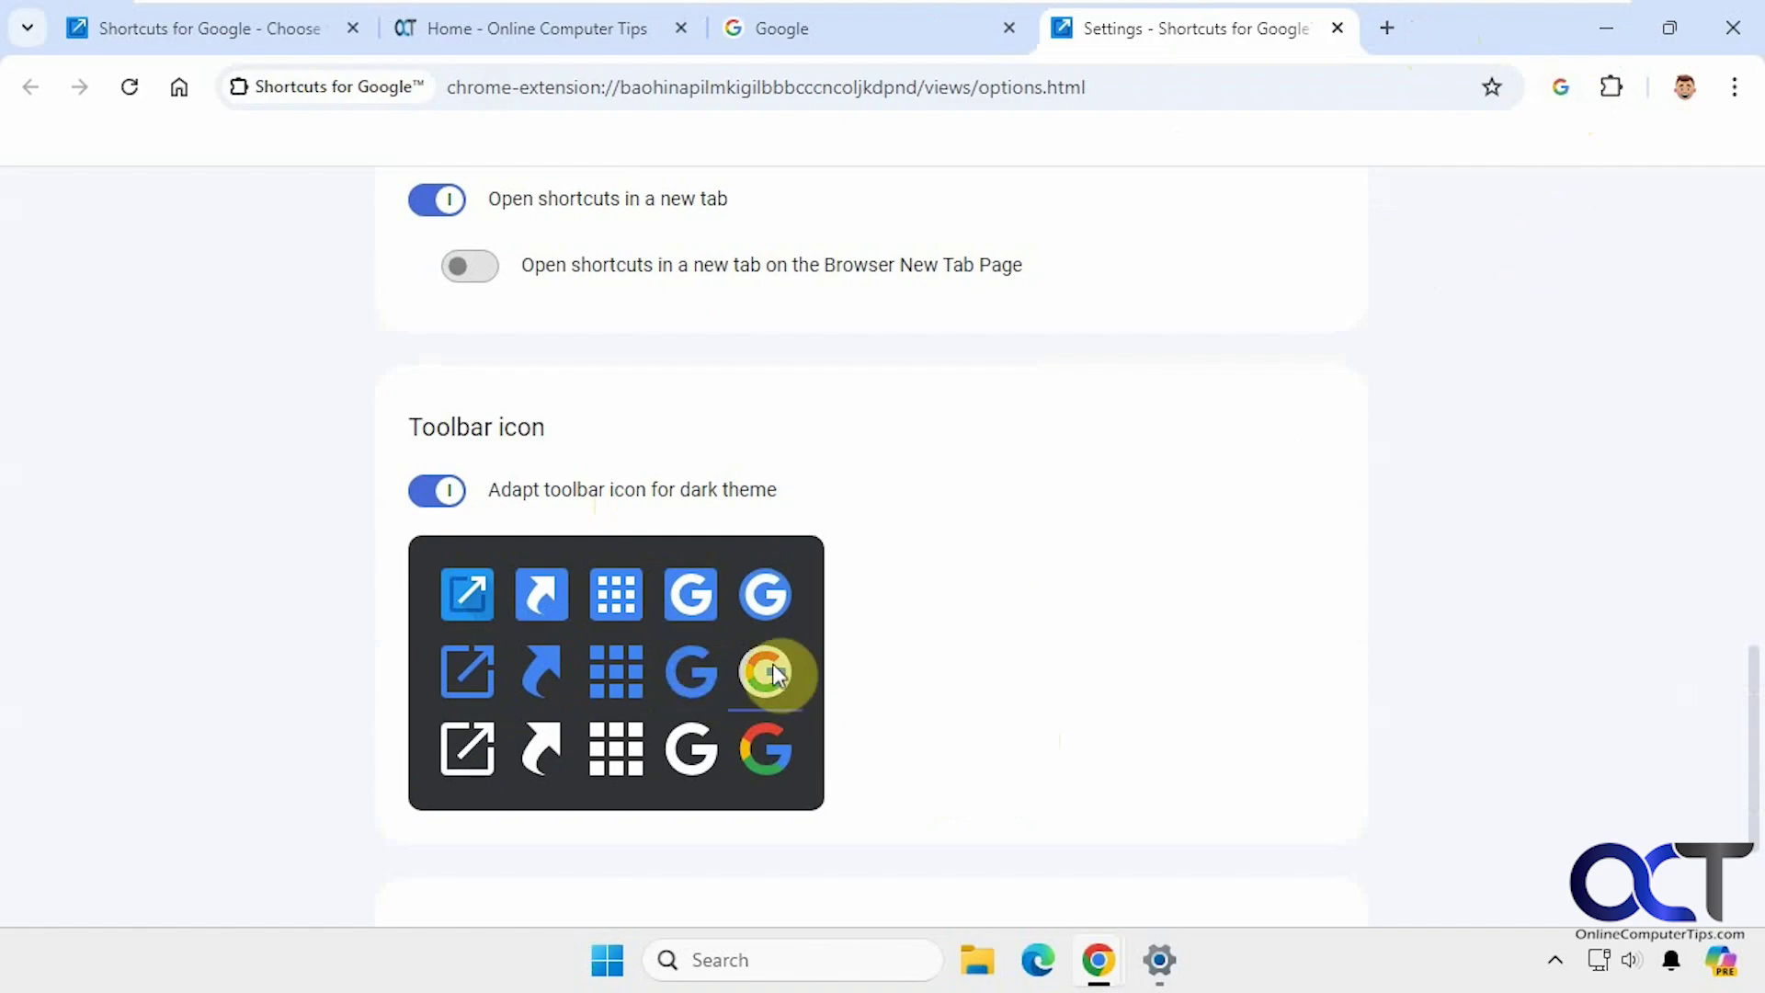
click(695, 743)
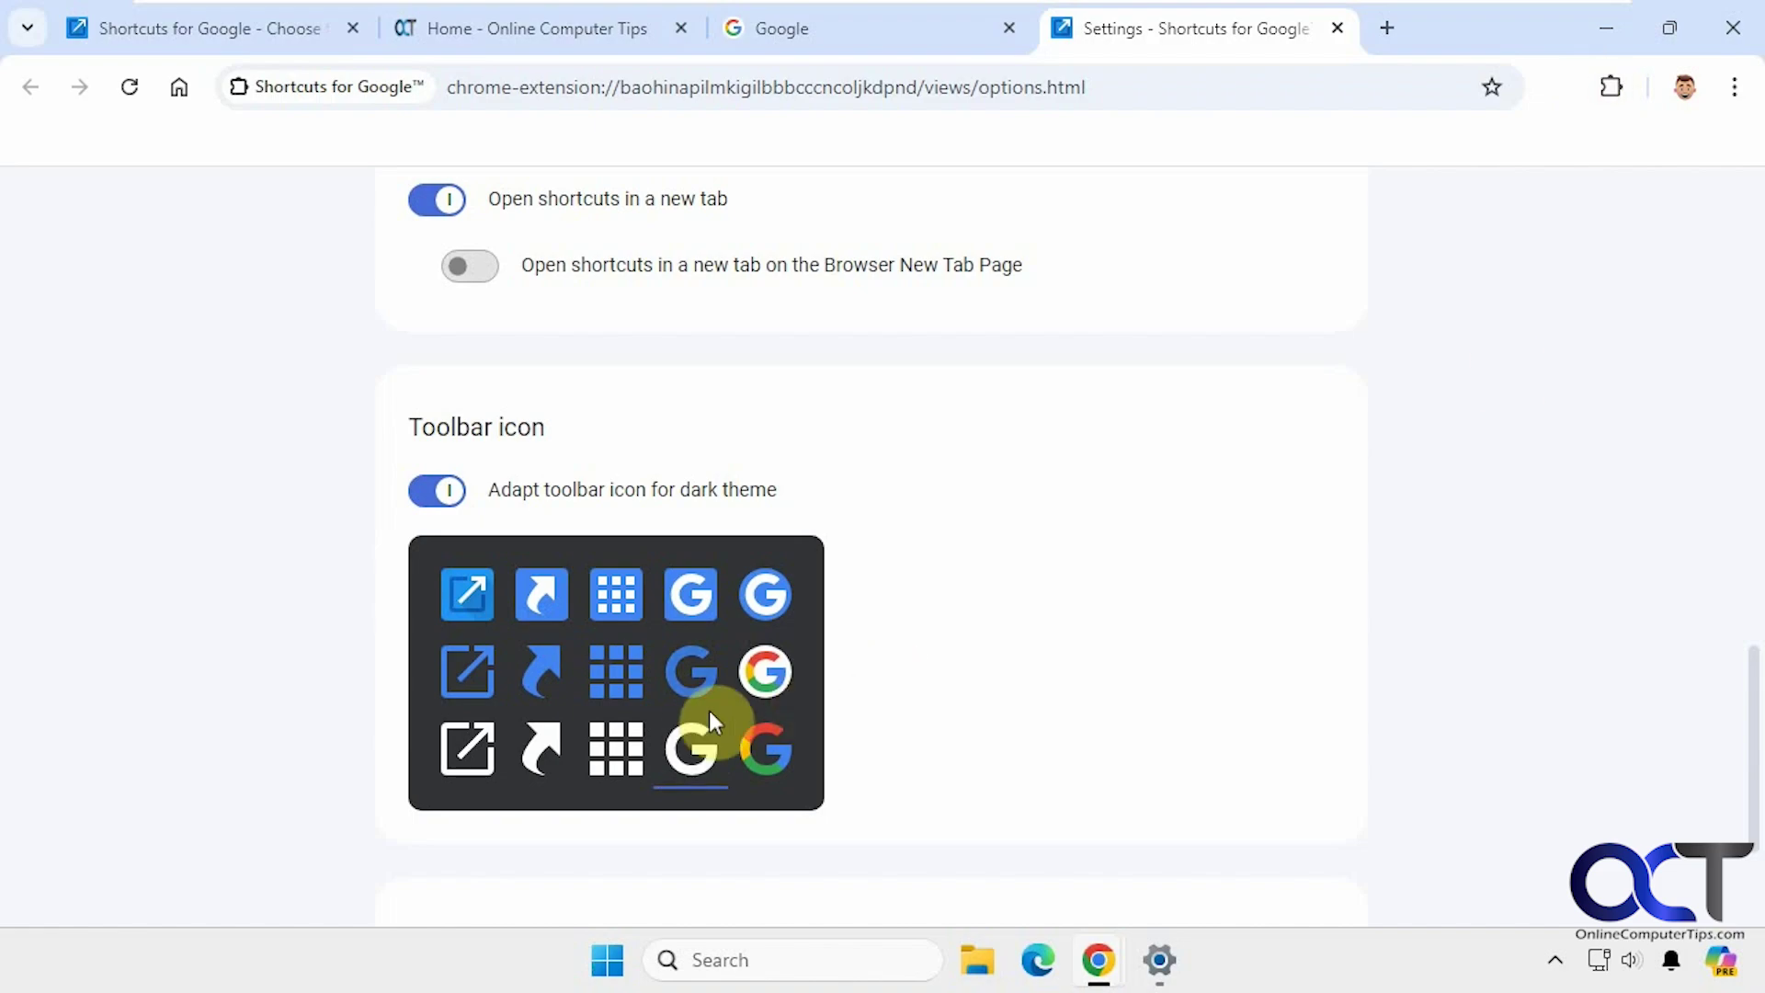
click(617, 689)
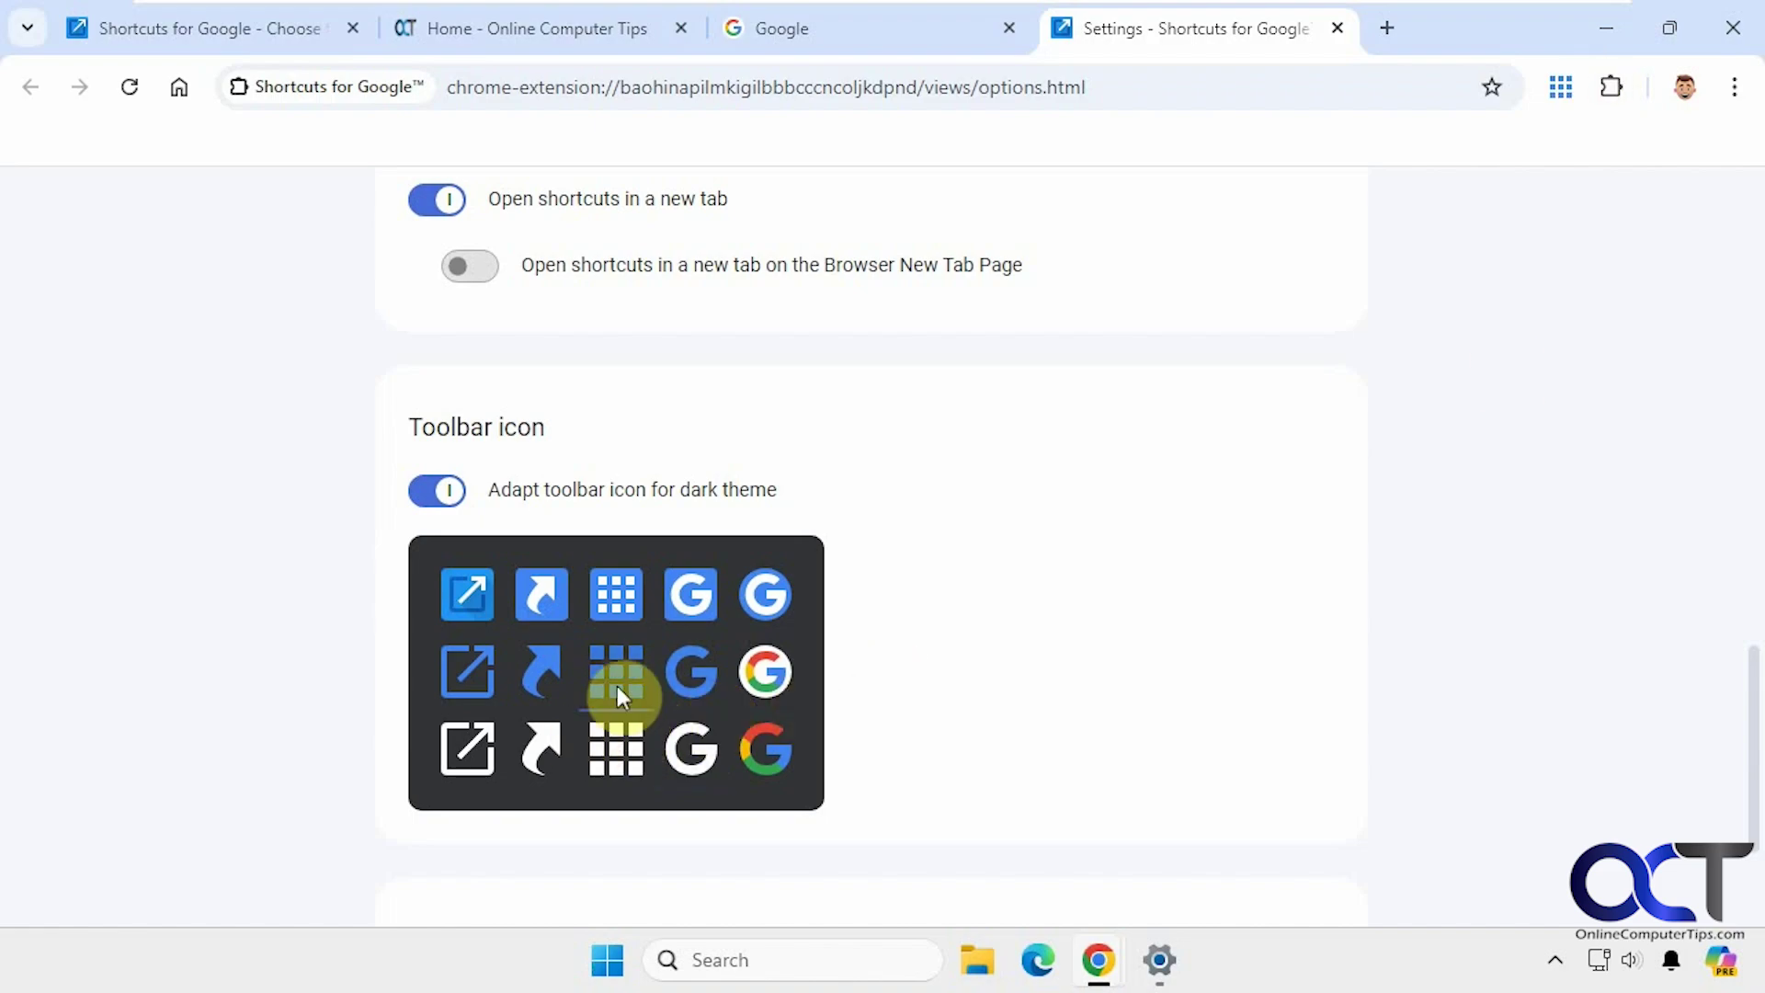
click(520, 678)
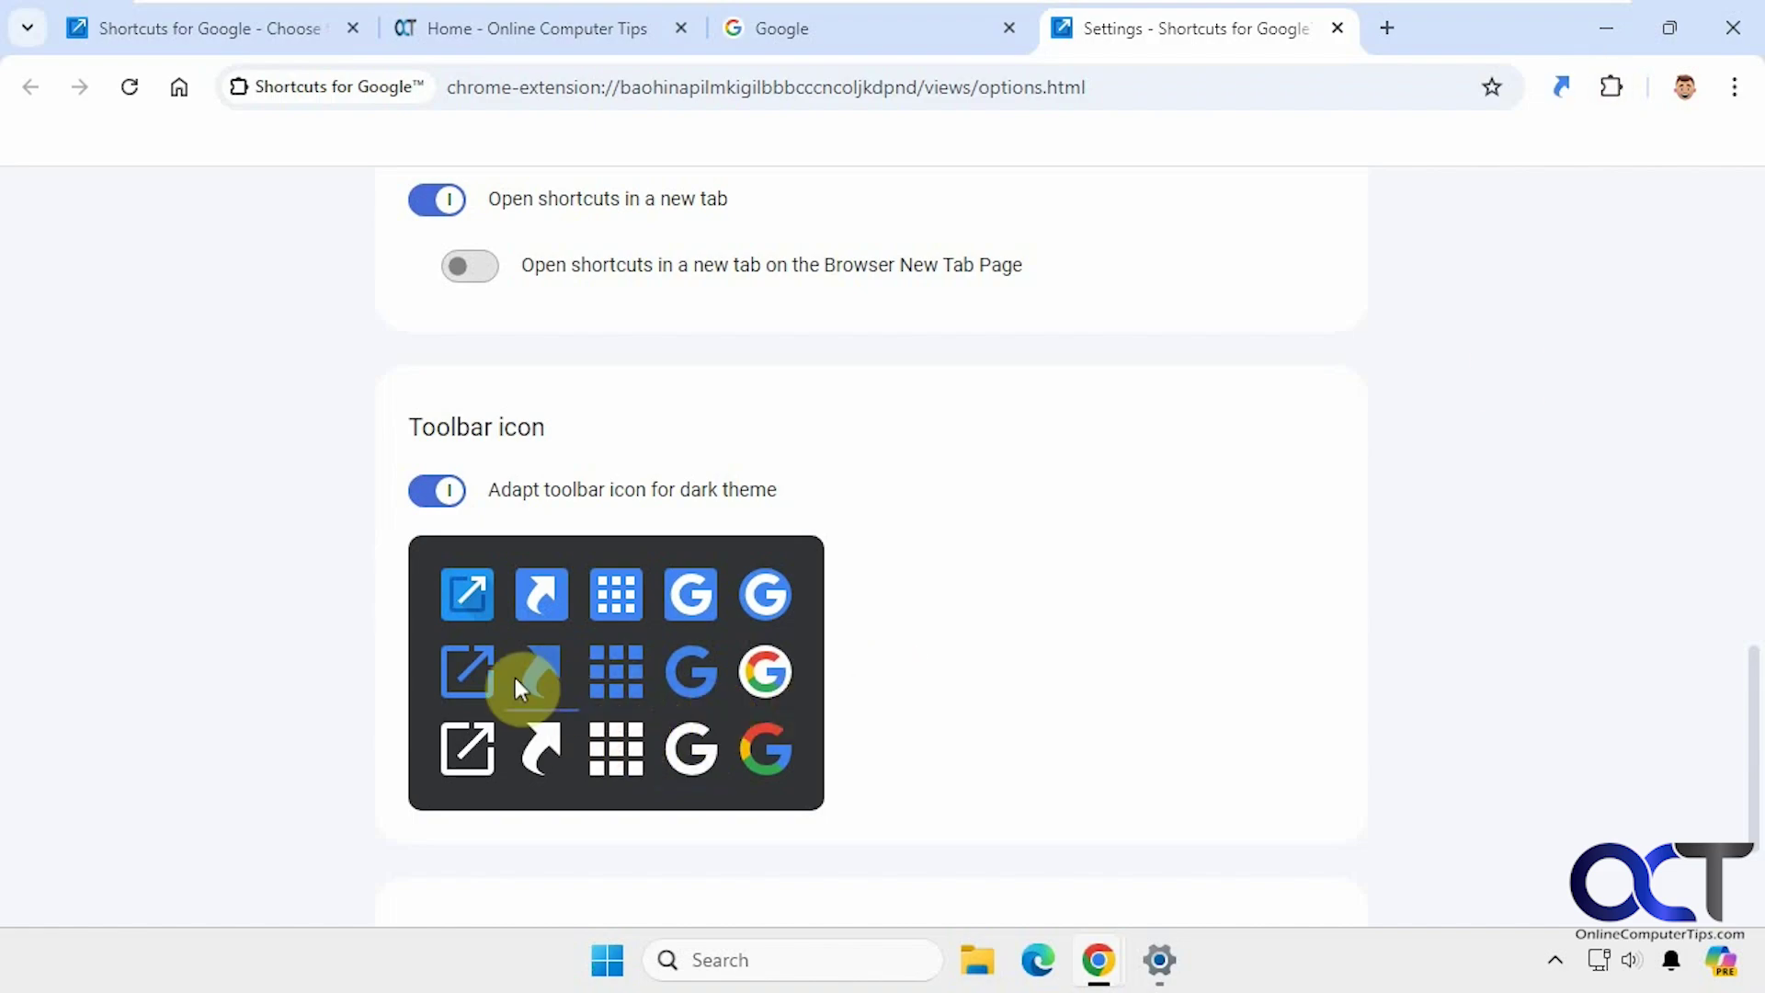
click(757, 651)
click(758, 719)
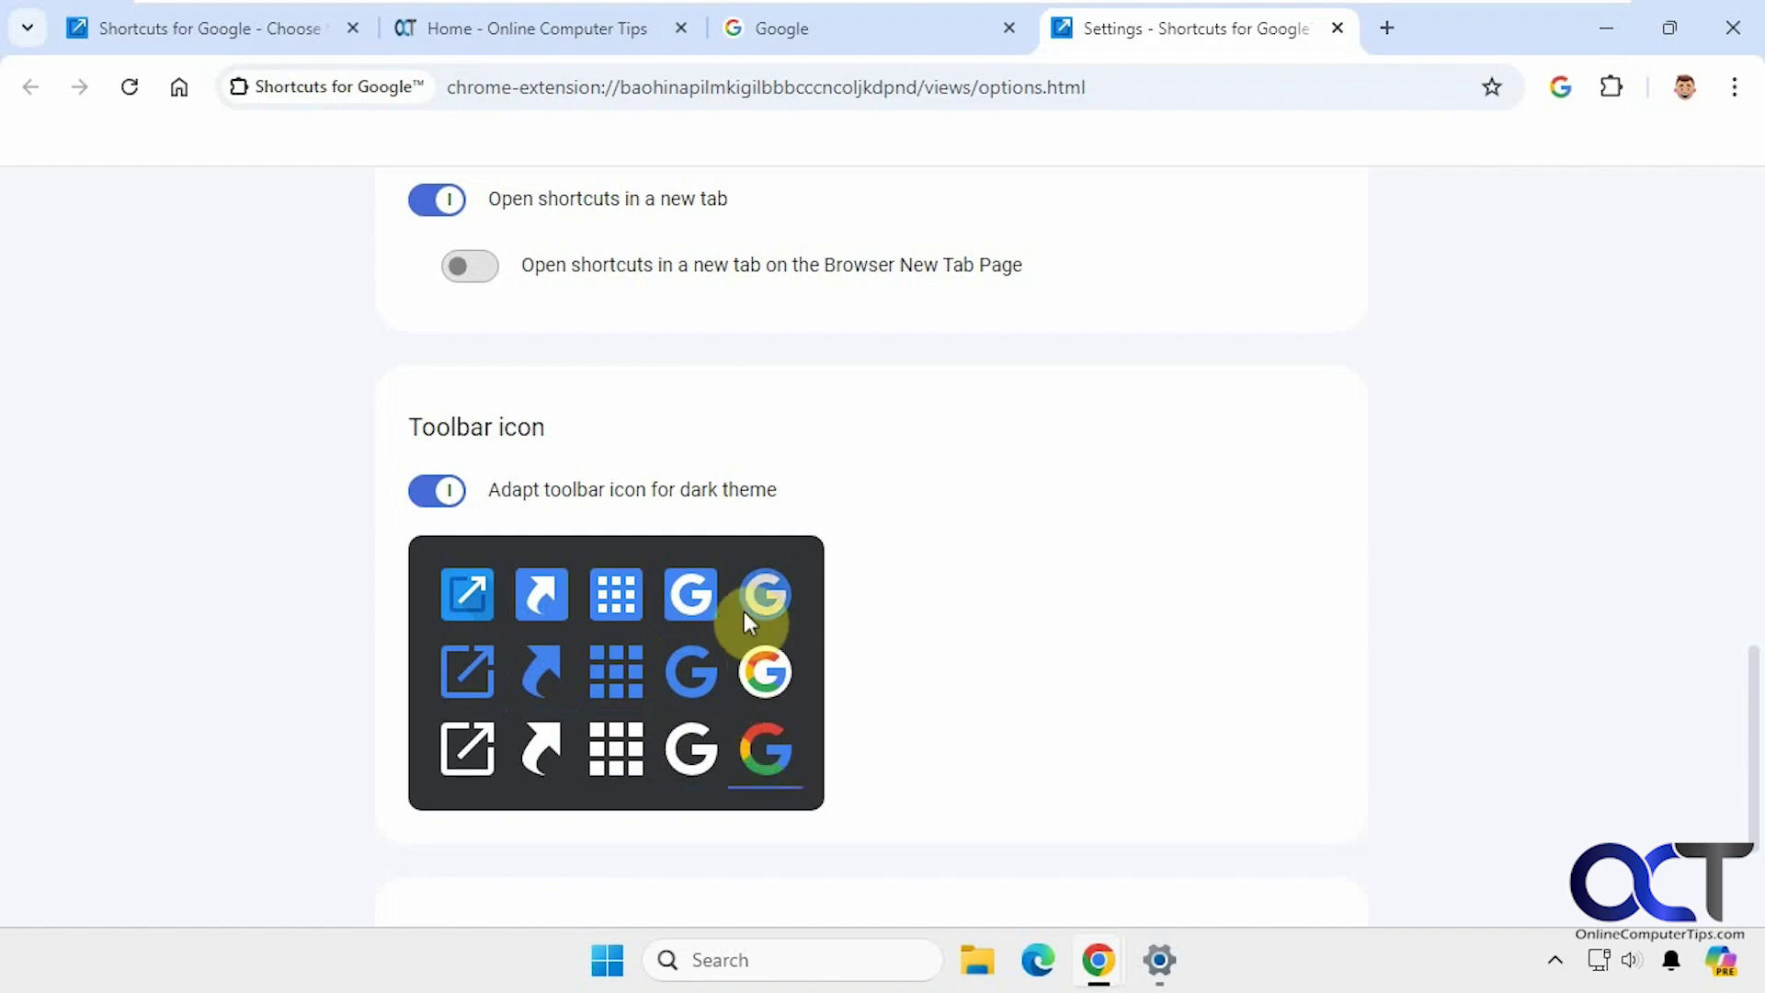
scroll(1016, 532, down, 3)
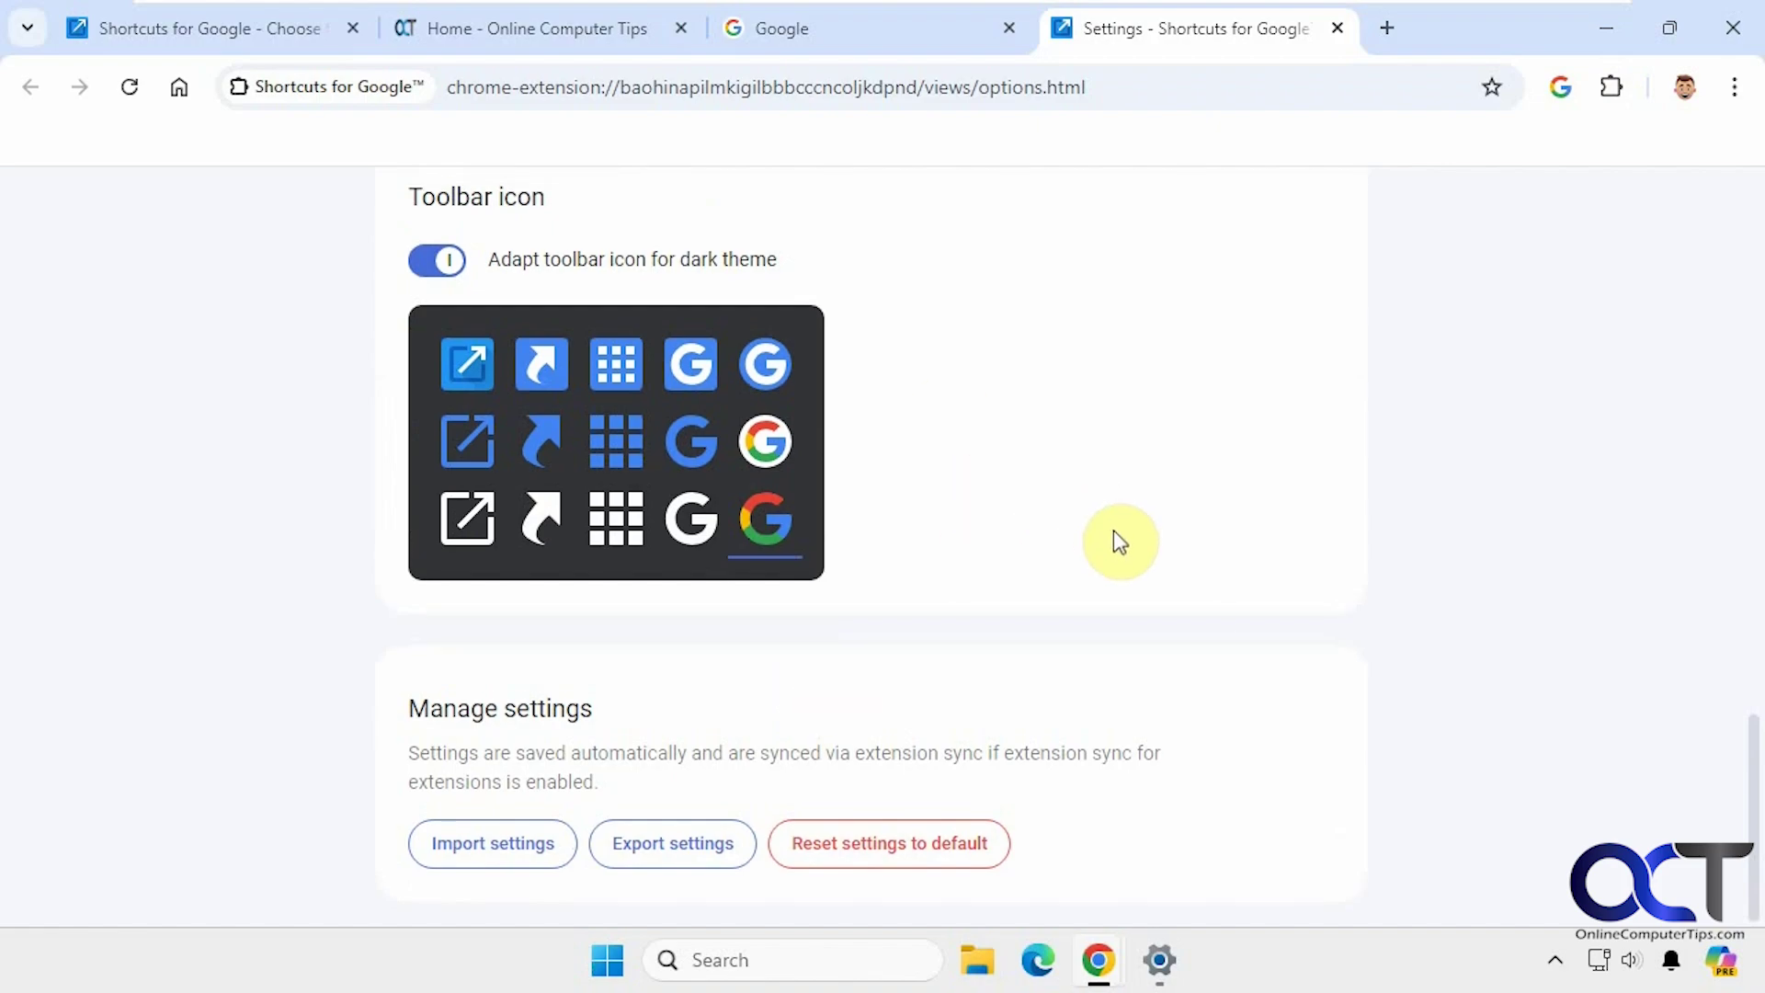
scroll(1112, 533, up, 15)
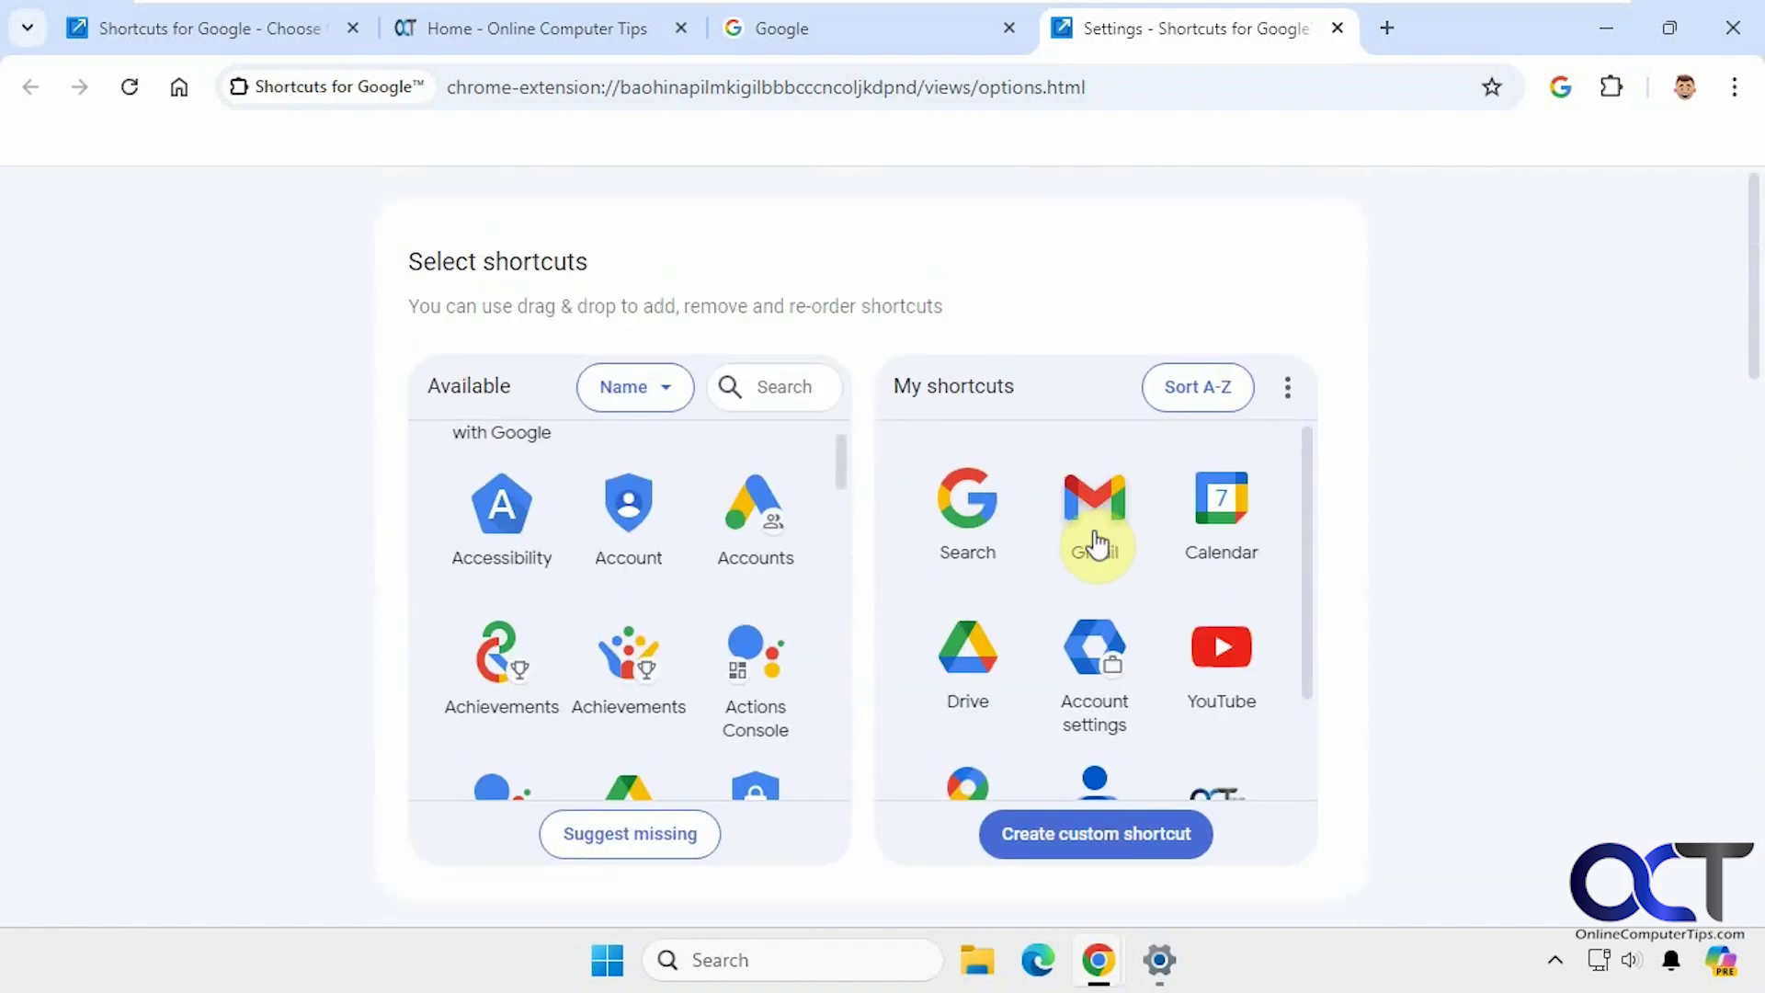